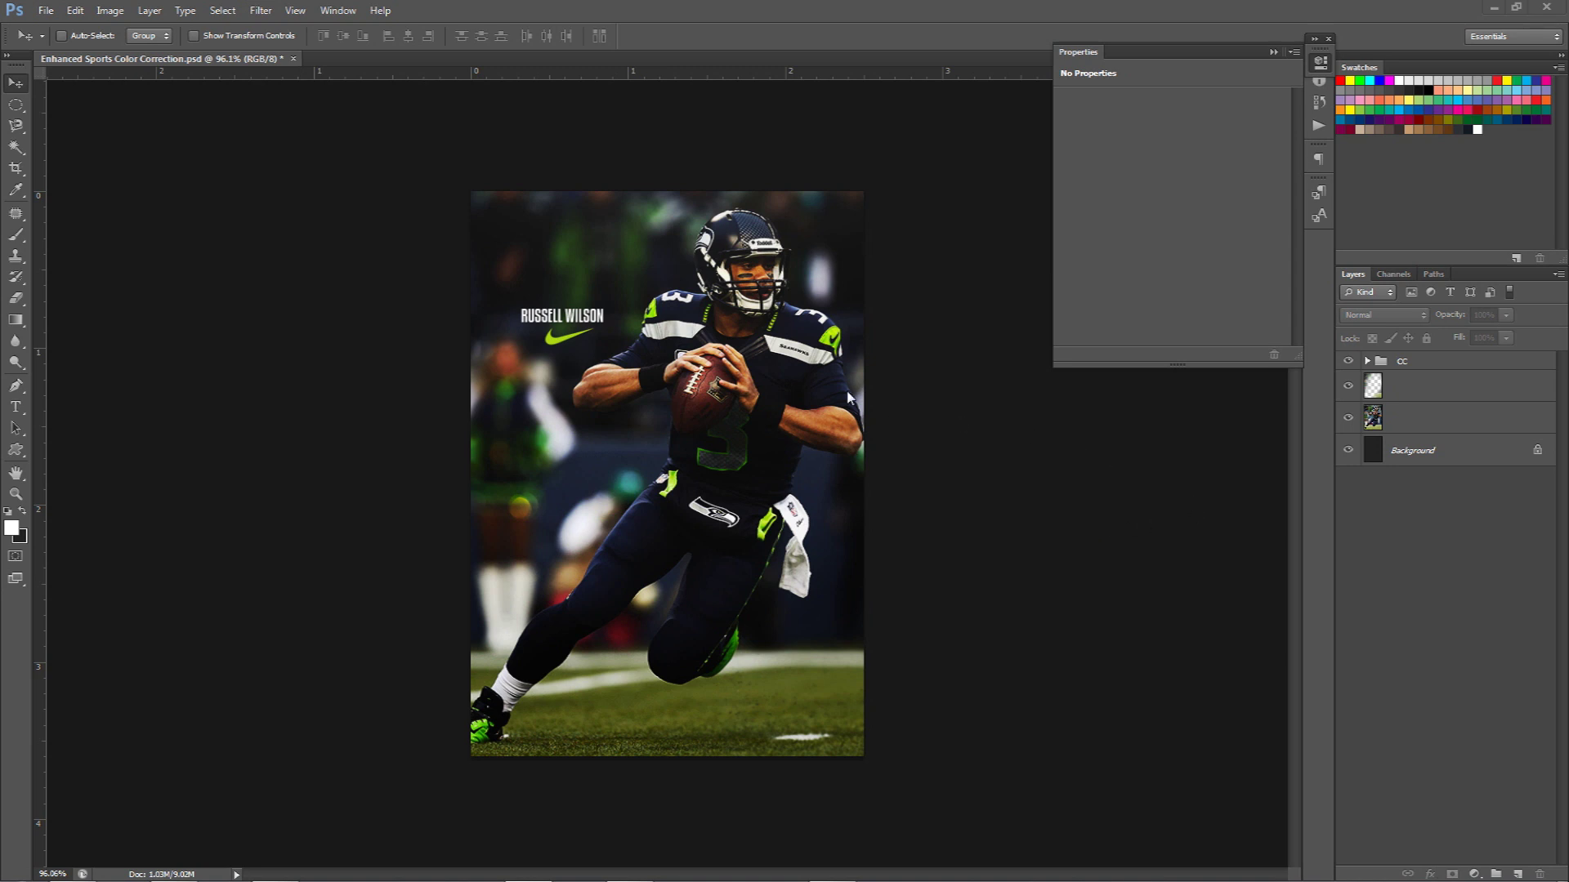
# Compare the photo with and without the CC group's color correction, leaving the group visible.
pyautogui.click(1348, 361)
pyautogui.click(1348, 361)
pyautogui.click(1349, 361)
pyautogui.click(1348, 361)
pyautogui.click(1348, 361)
pyautogui.click(1348, 361)
pyautogui.click(1348, 361)
pyautogui.click(1348, 361)
pyautogui.click(1348, 361)
pyautogui.click(1348, 361)
pyautogui.click(1348, 361)
pyautogui.click(1348, 361)
pyautogui.click(1348, 361)
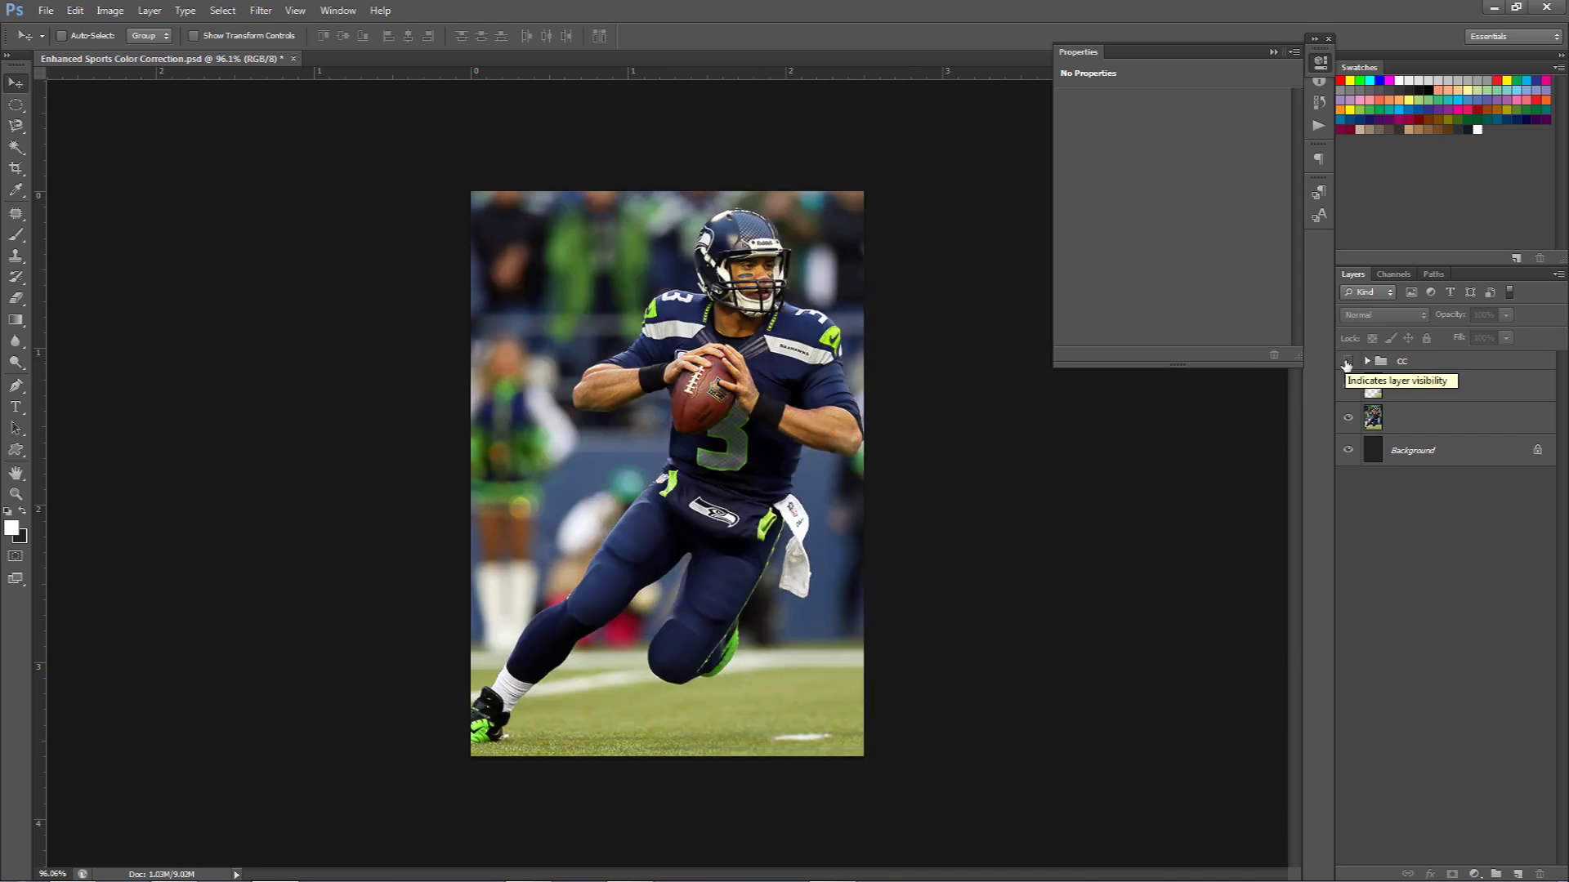
pyautogui.click(1348, 361)
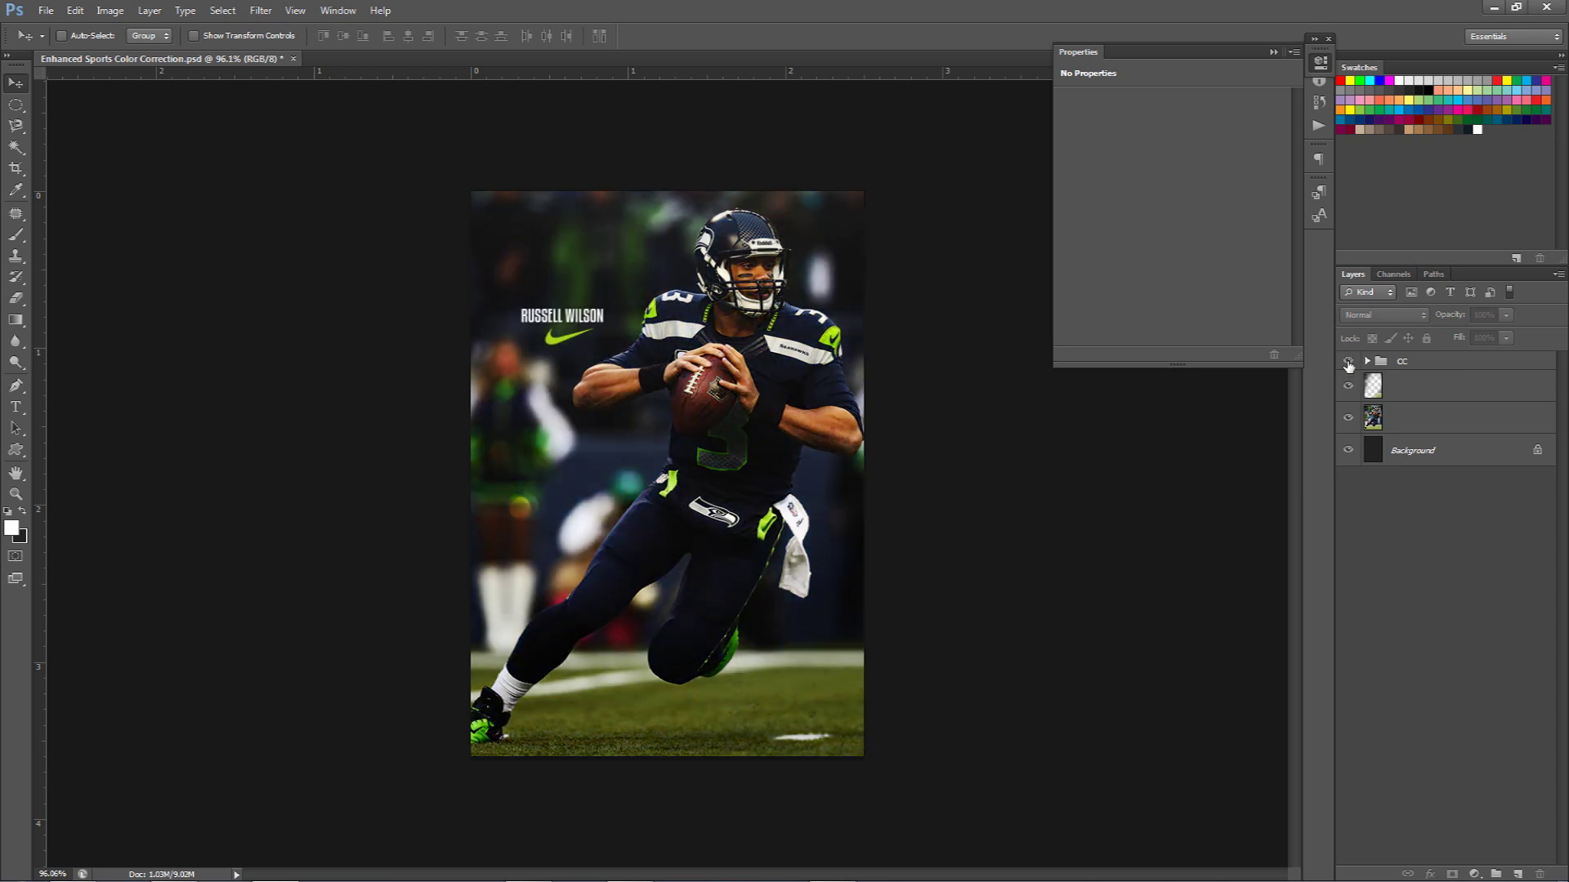
# Trace the football player on the photo layer with the Magnetic Lasso and cut the selection to a new layer.
pyautogui.click(1422, 417)
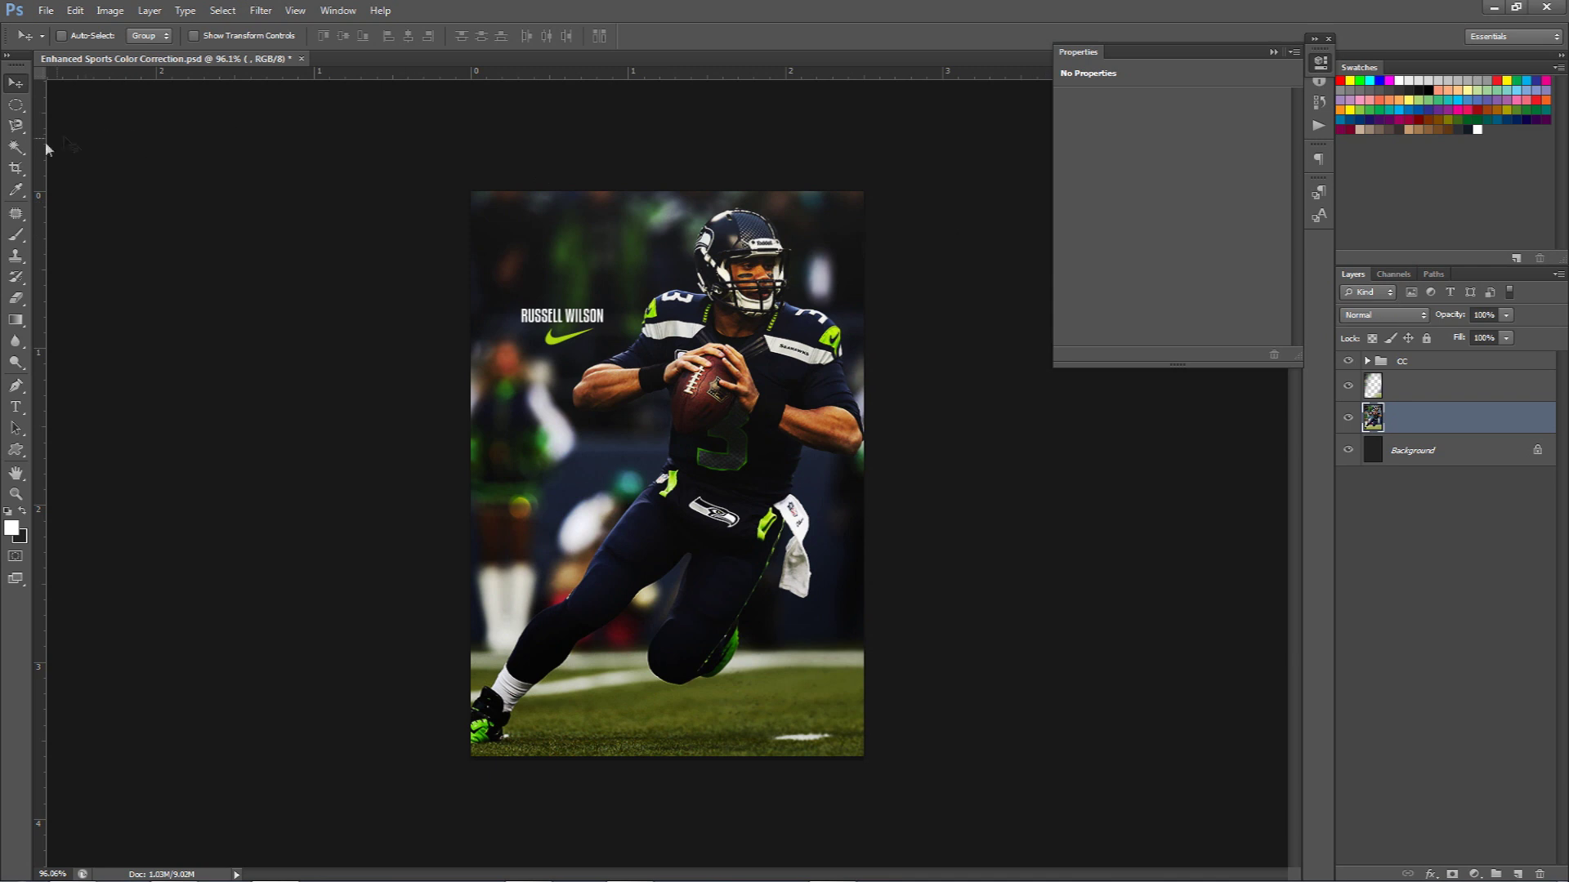
pyautogui.moveTo(13, 131)
pyautogui.mouseDown()
pyautogui.moveTo(139, 146)
pyautogui.moveTo(88, 162)
pyautogui.mouseUp()
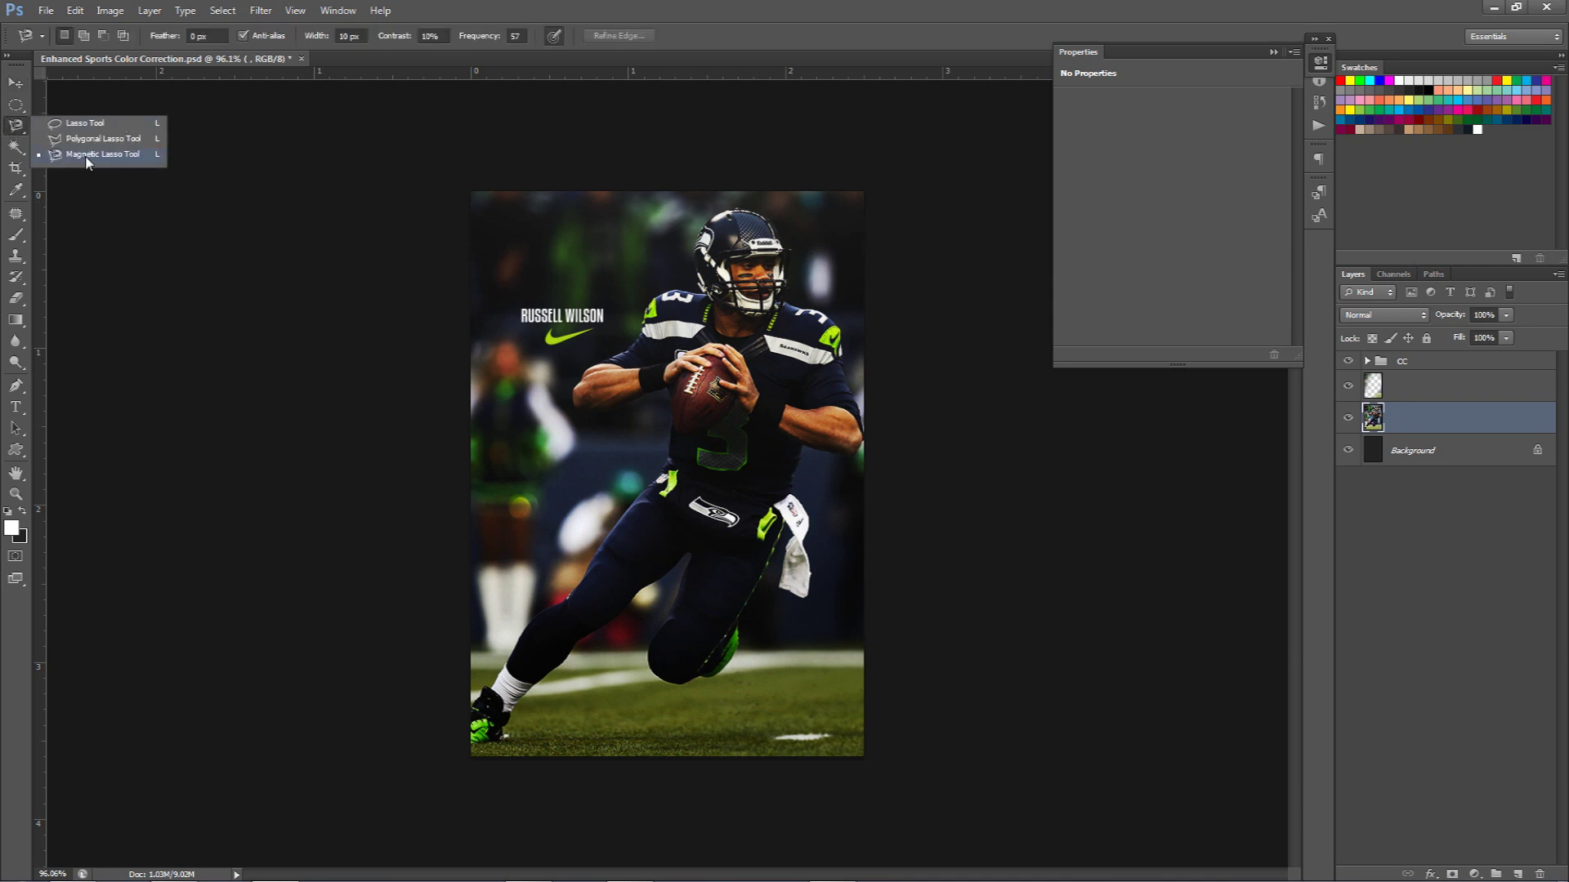
pyautogui.click(88, 162)
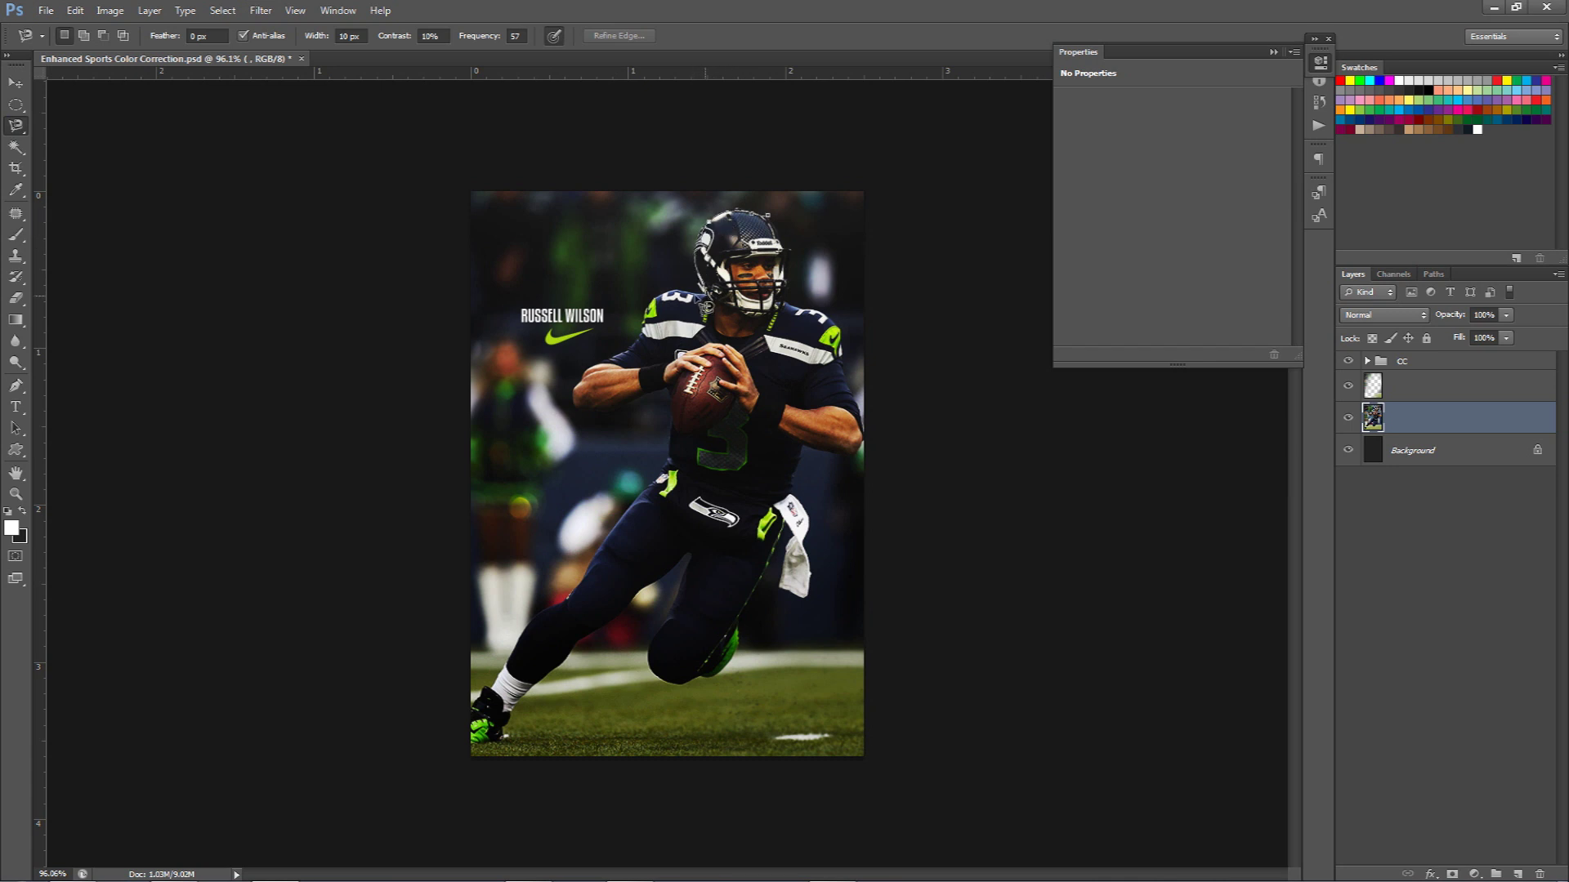
pyautogui.click(566, 396)
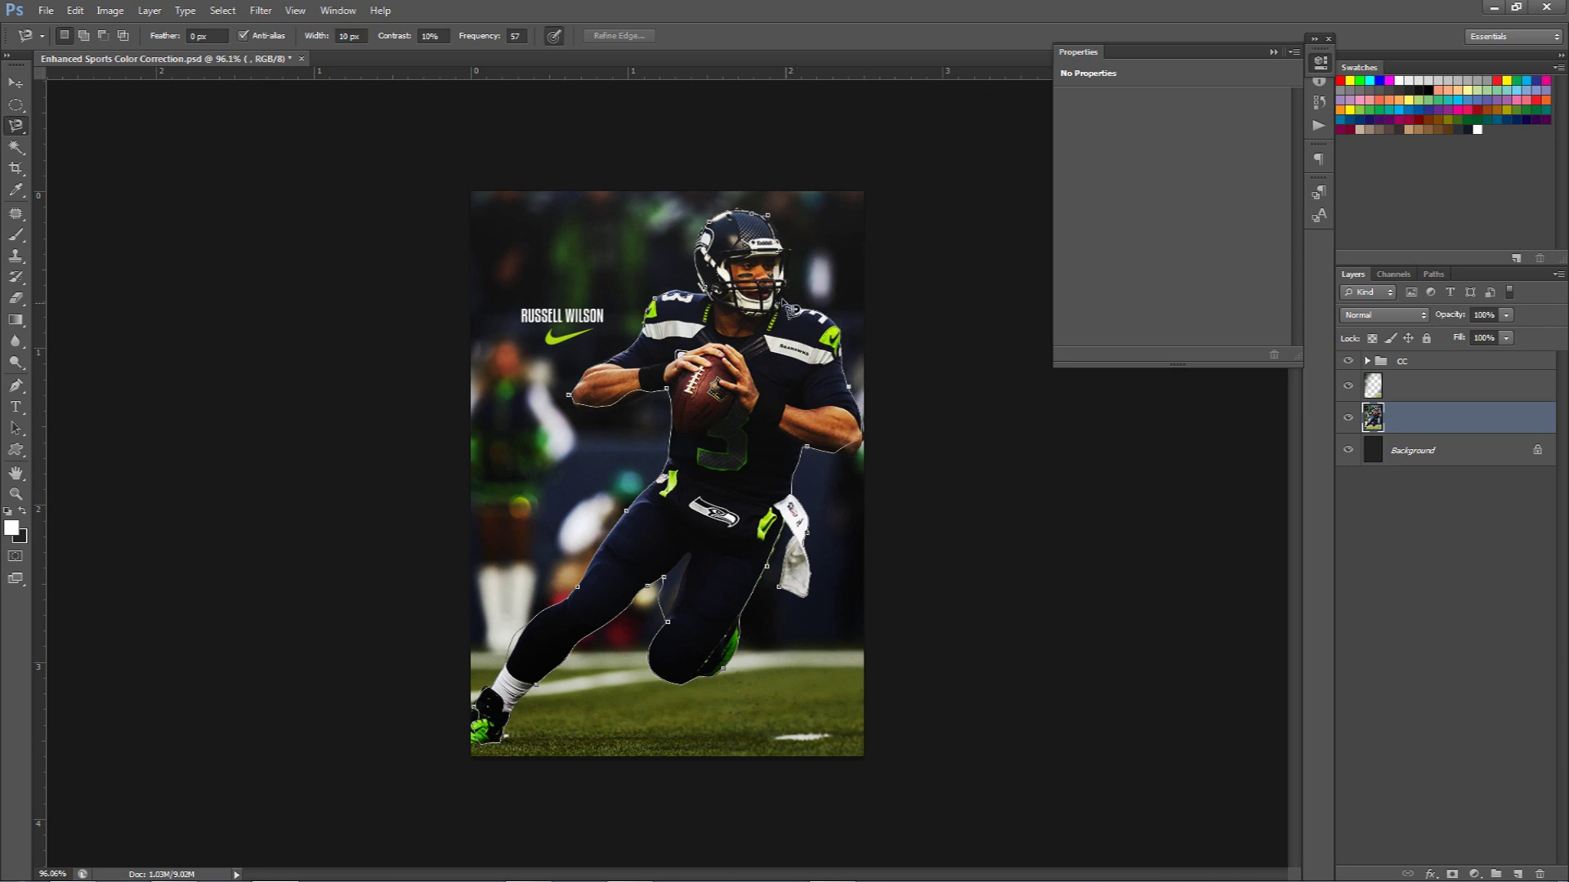
pyautogui.click(772, 220)
pyautogui.rightClick(771, 264)
pyautogui.click(866, 428)
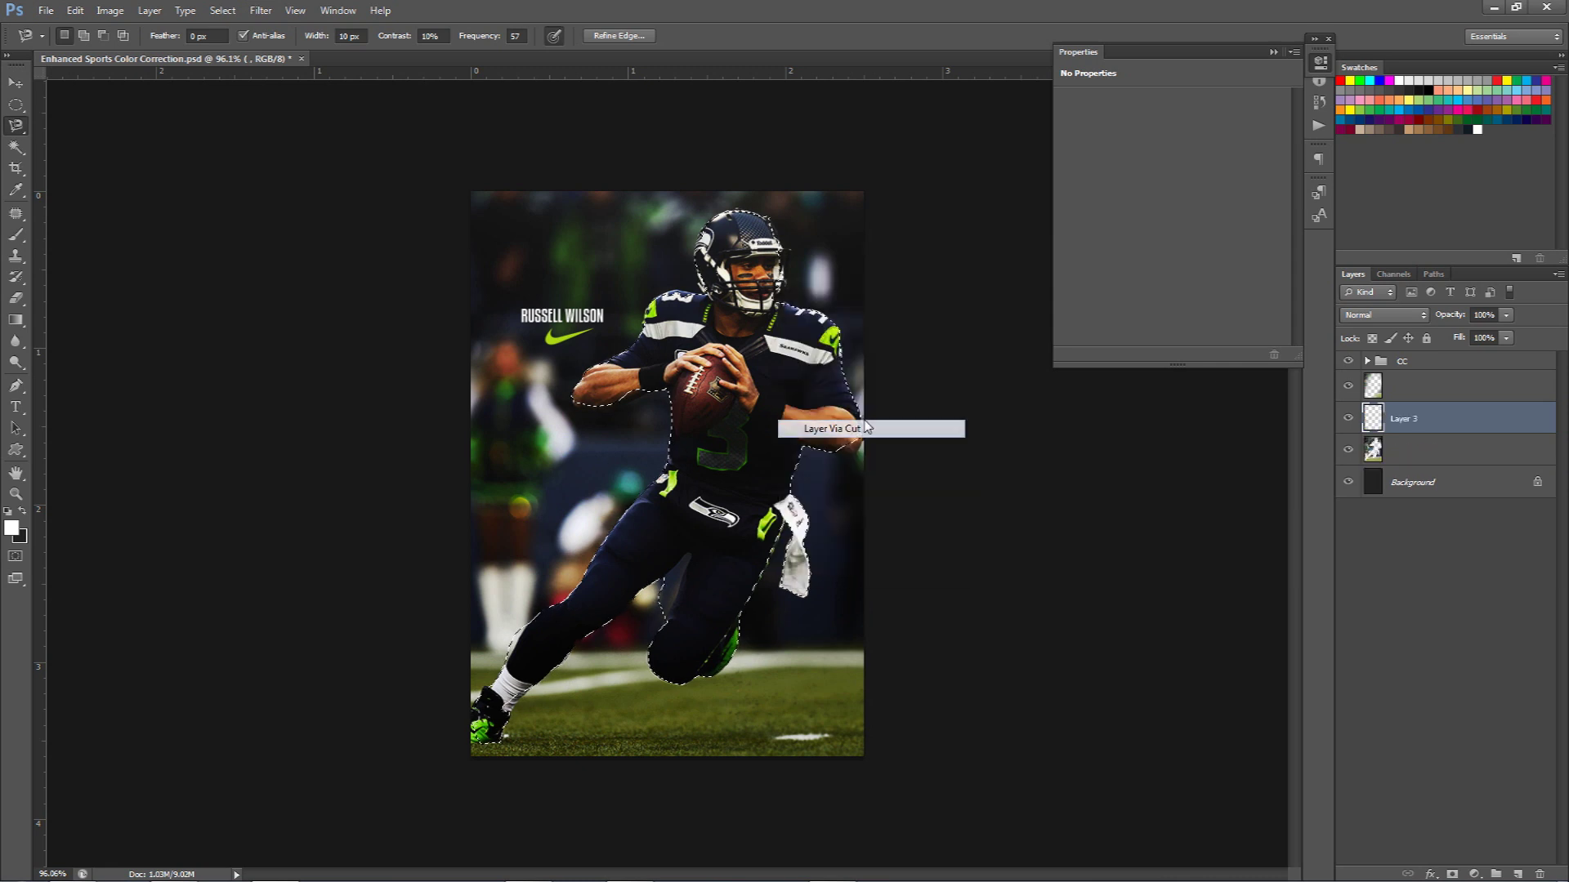
# Hide the original photo layer and the unnamed overlay layer above the player cut-out.
pyautogui.click(1348, 449)
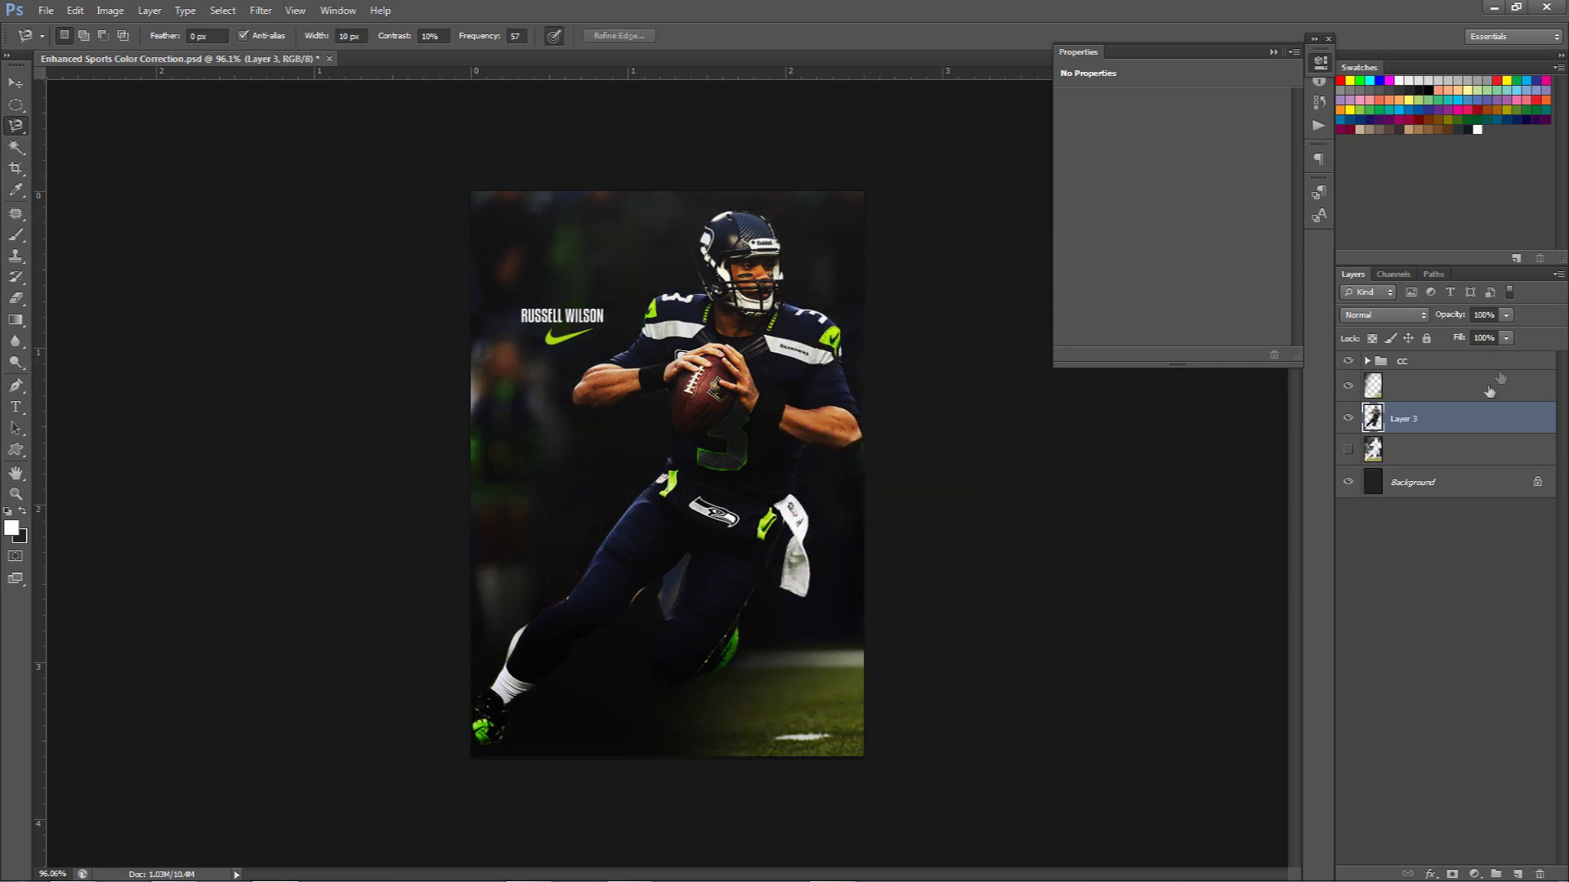
pyautogui.click(1348, 385)
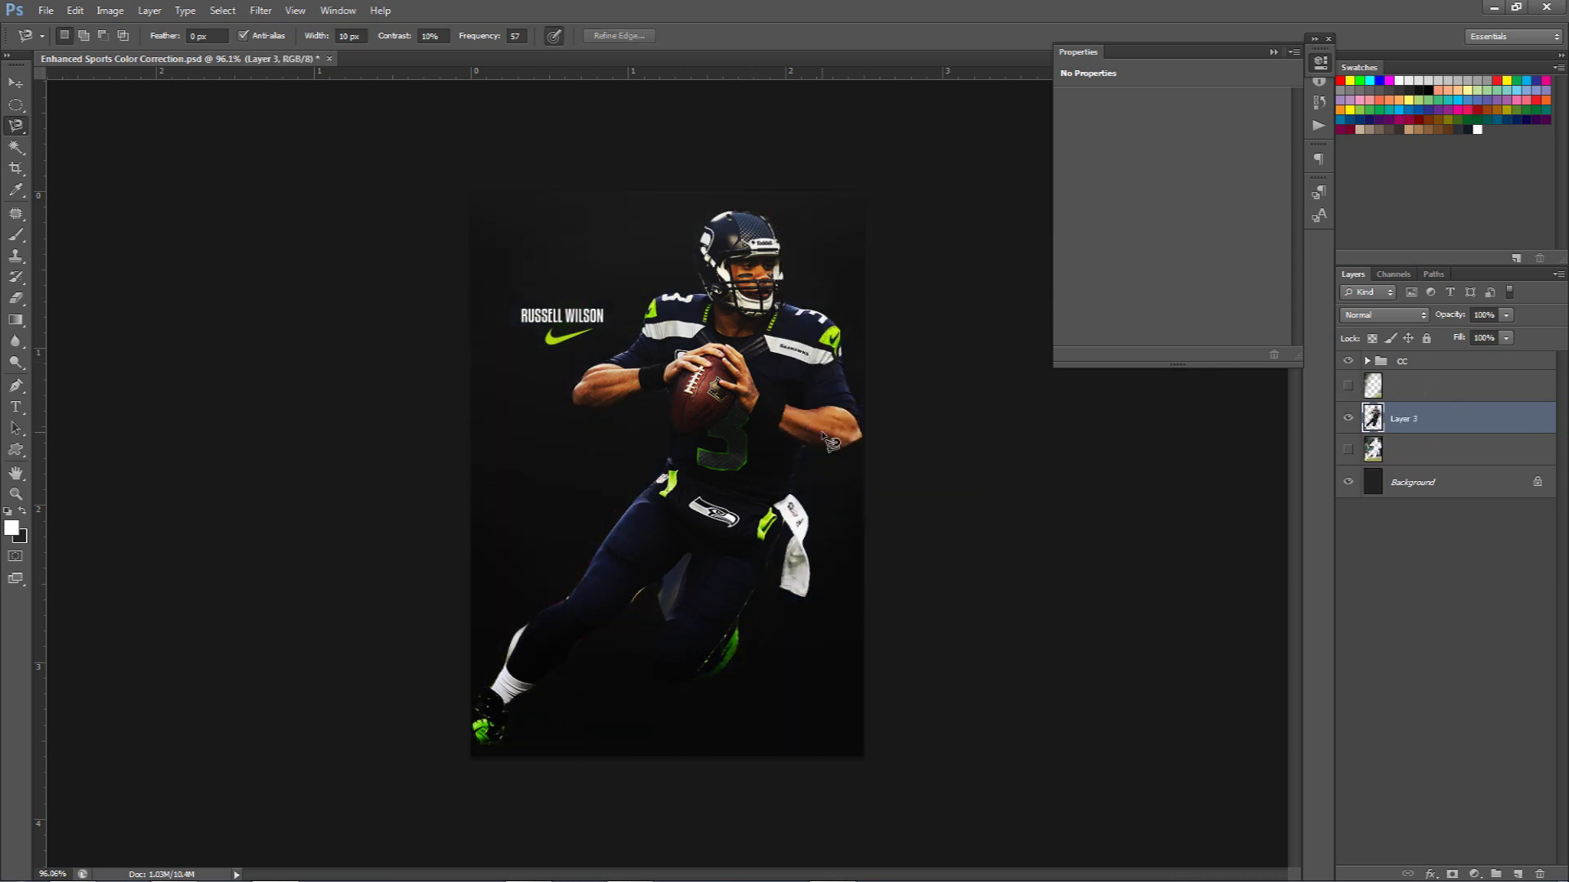
pyautogui.press('v')
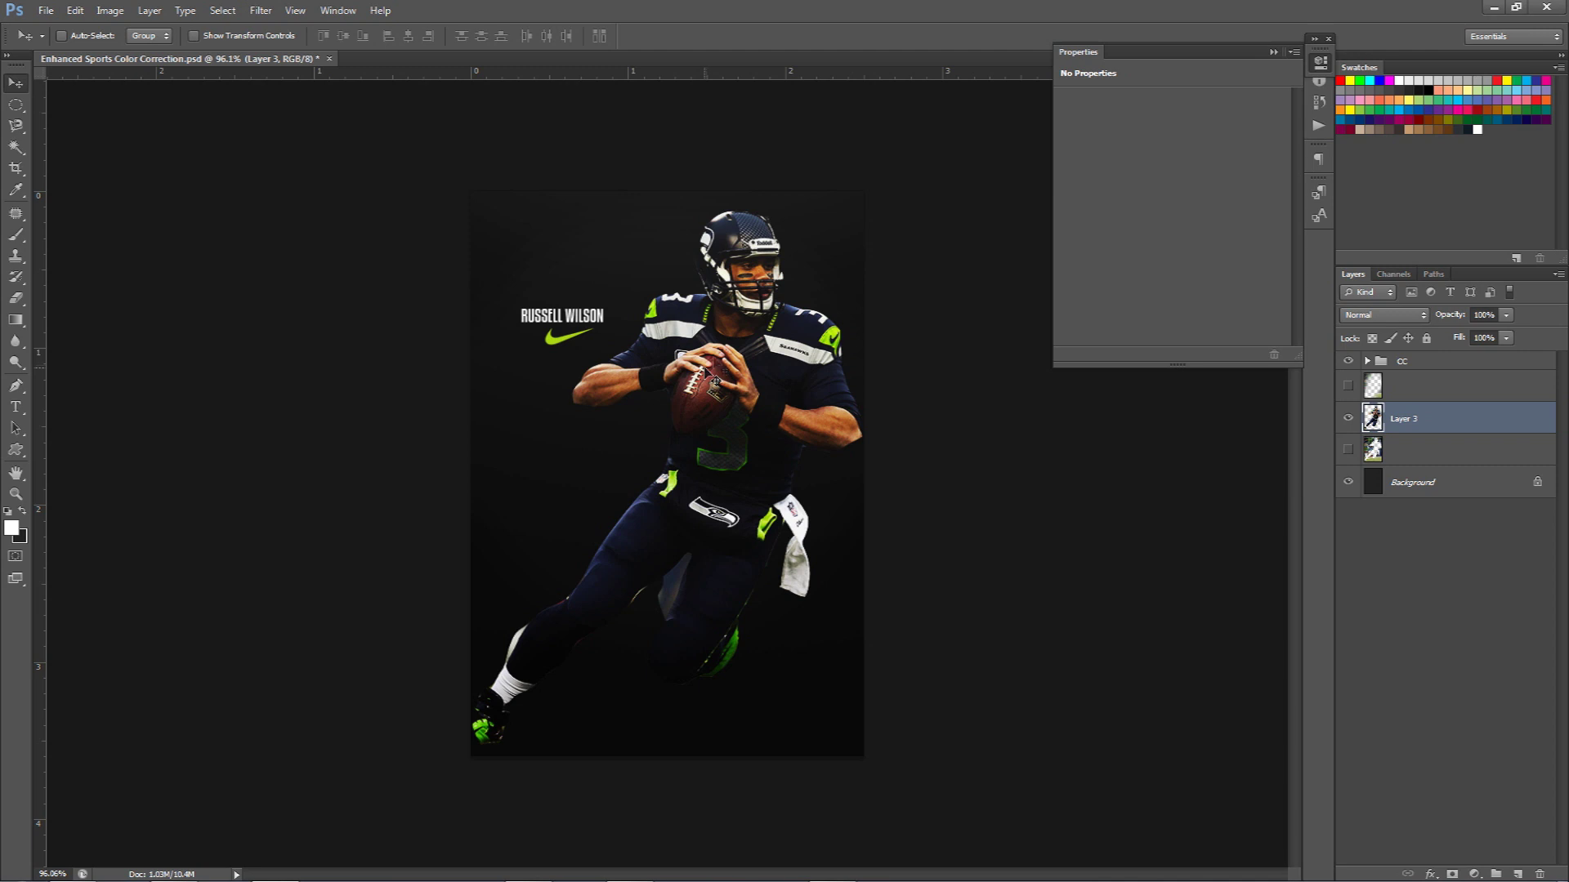
# Hide the CC group and sample the dark background to read its hex code, without changing the foreground color.
pyautogui.click(1348, 360)
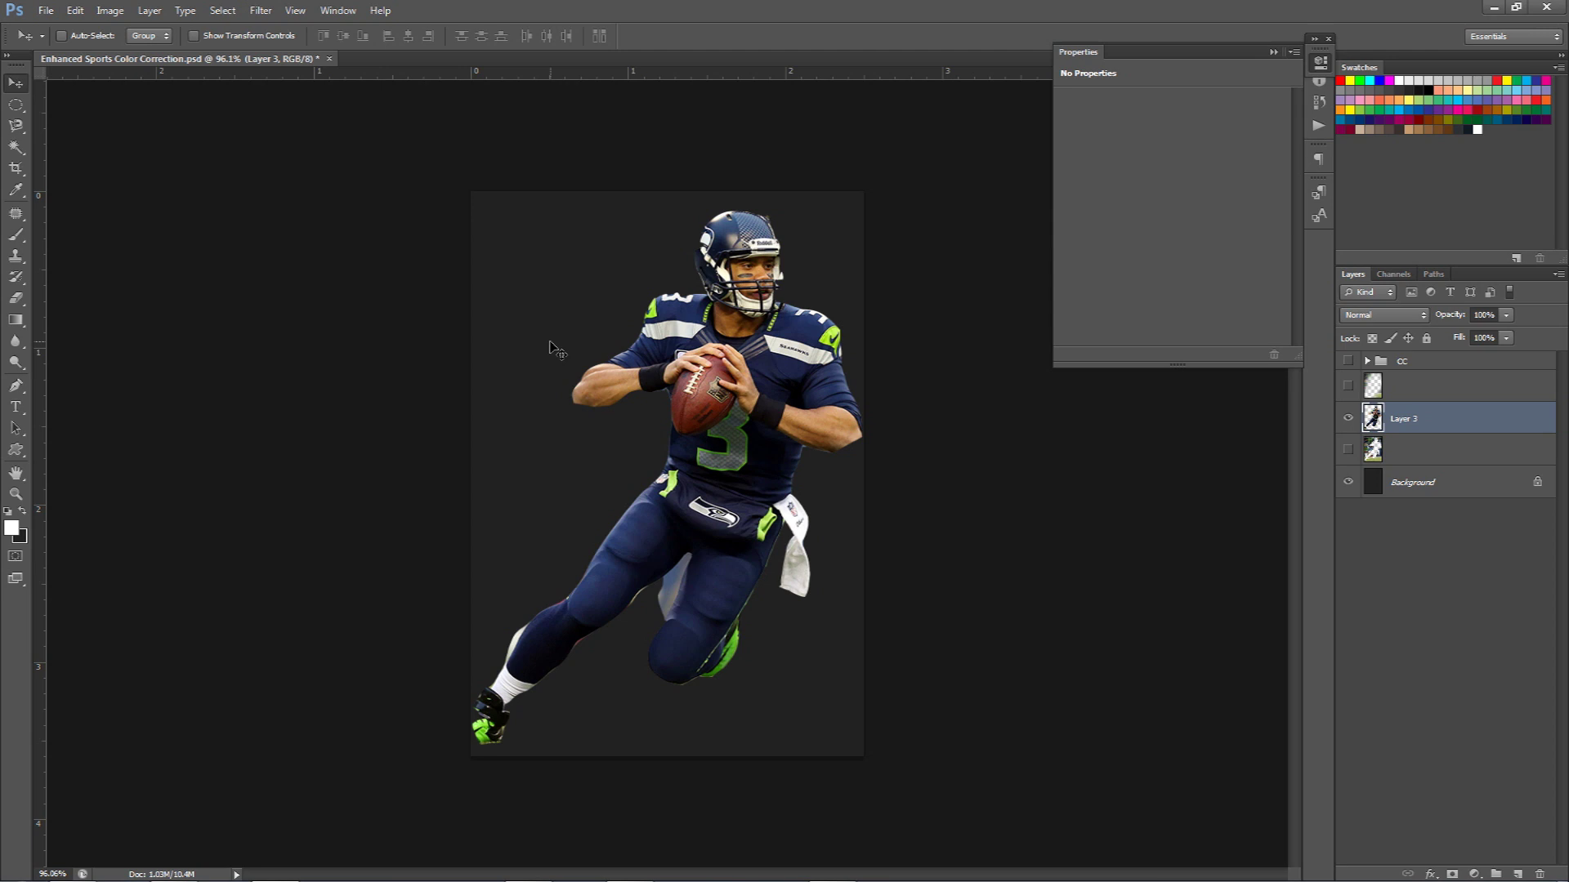
pyautogui.click(12, 527)
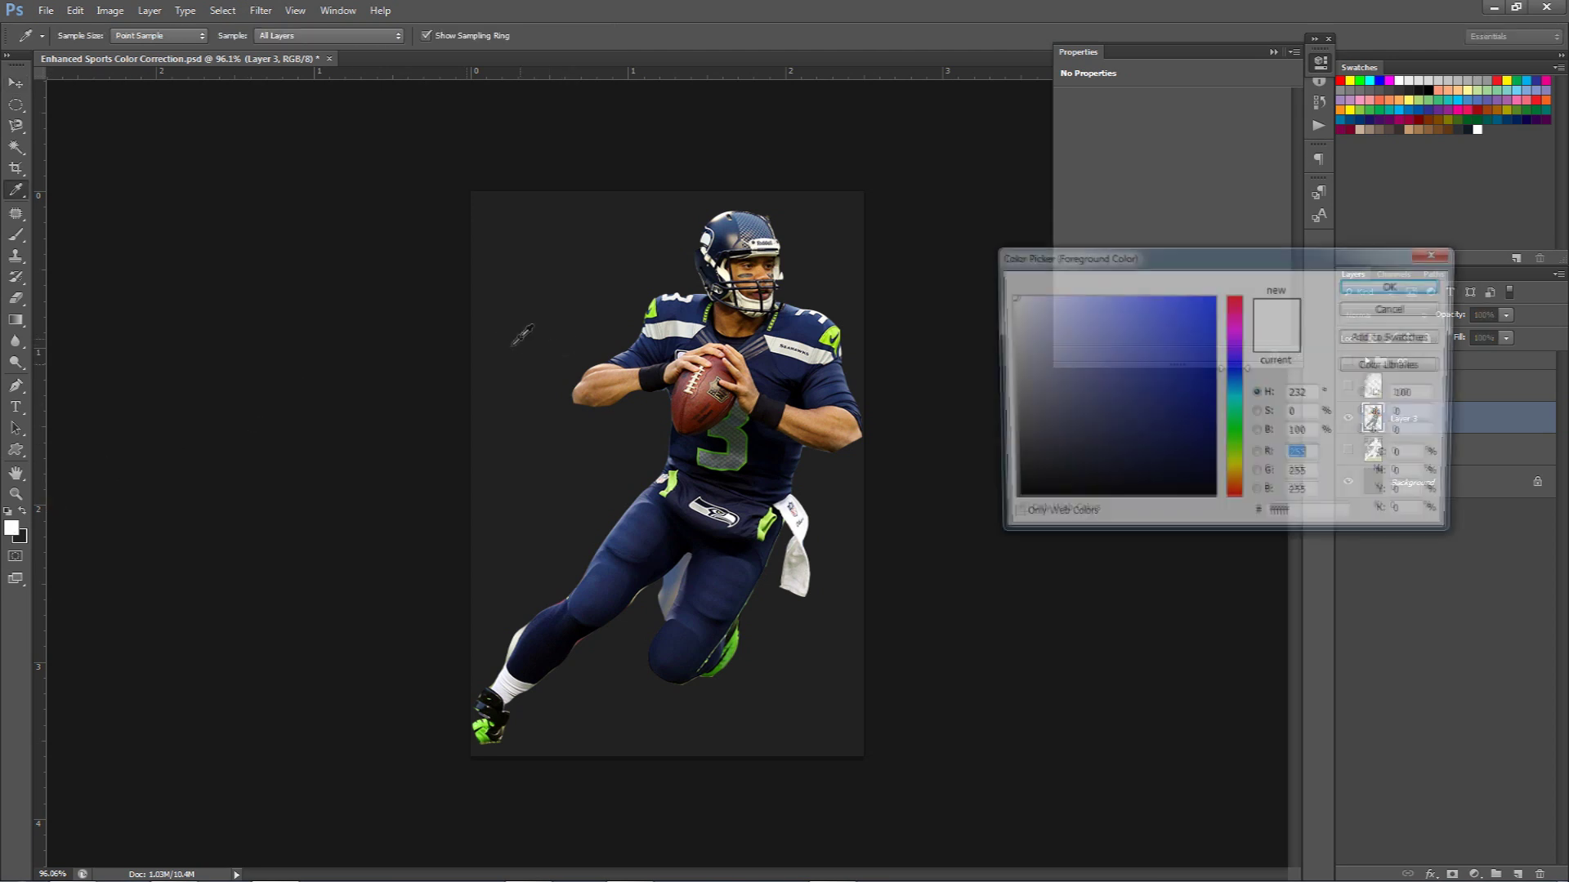
pyautogui.click(556, 306)
pyautogui.click(1311, 517)
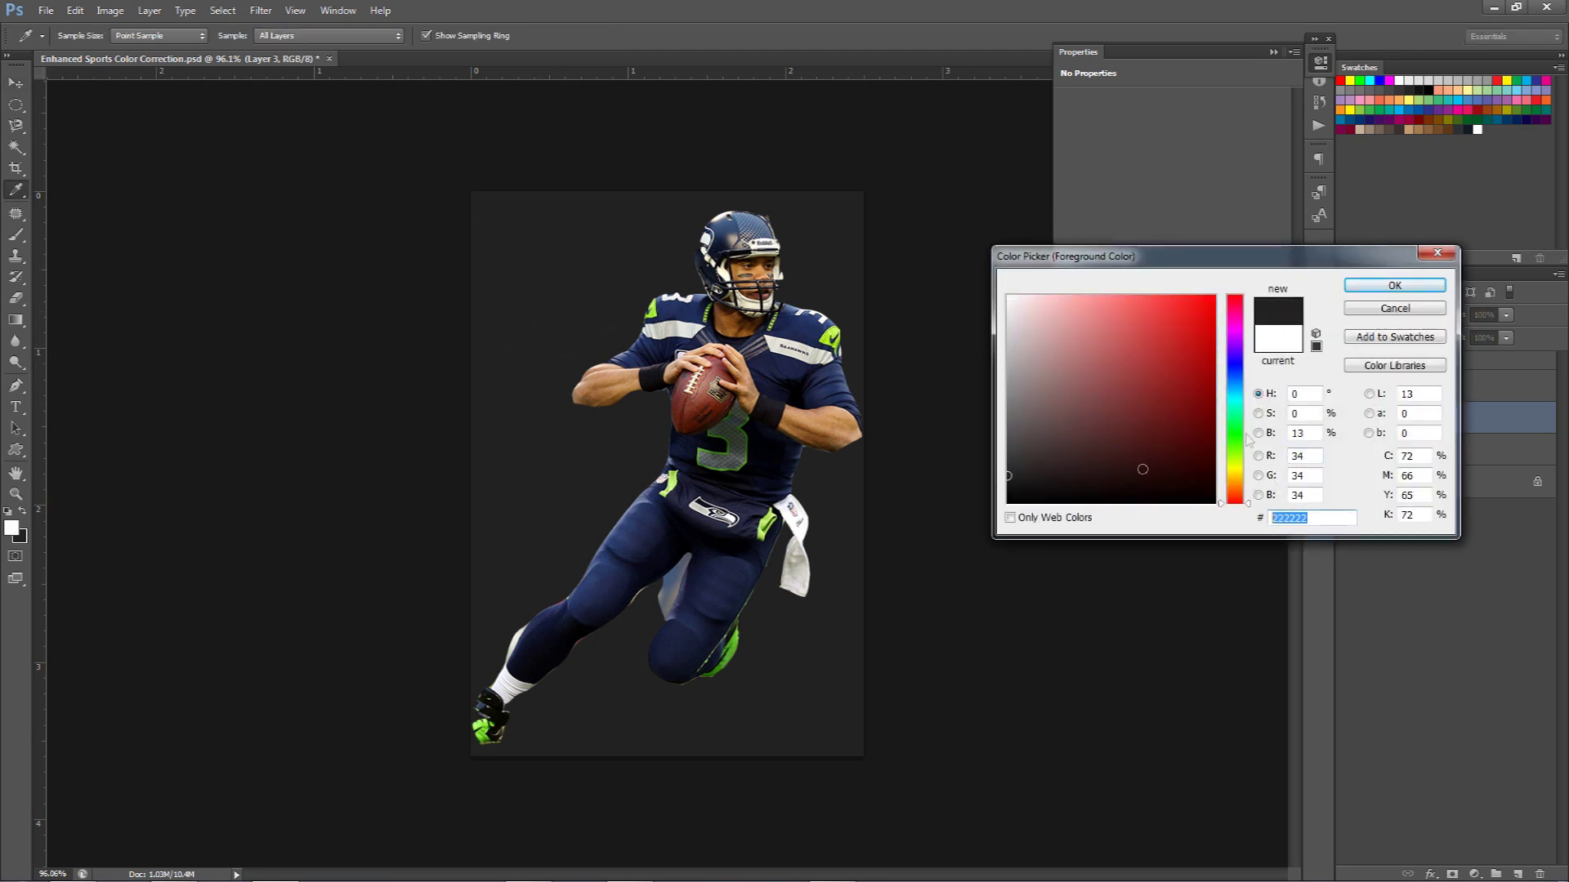
pyautogui.click(1394, 308)
pyautogui.press('v')
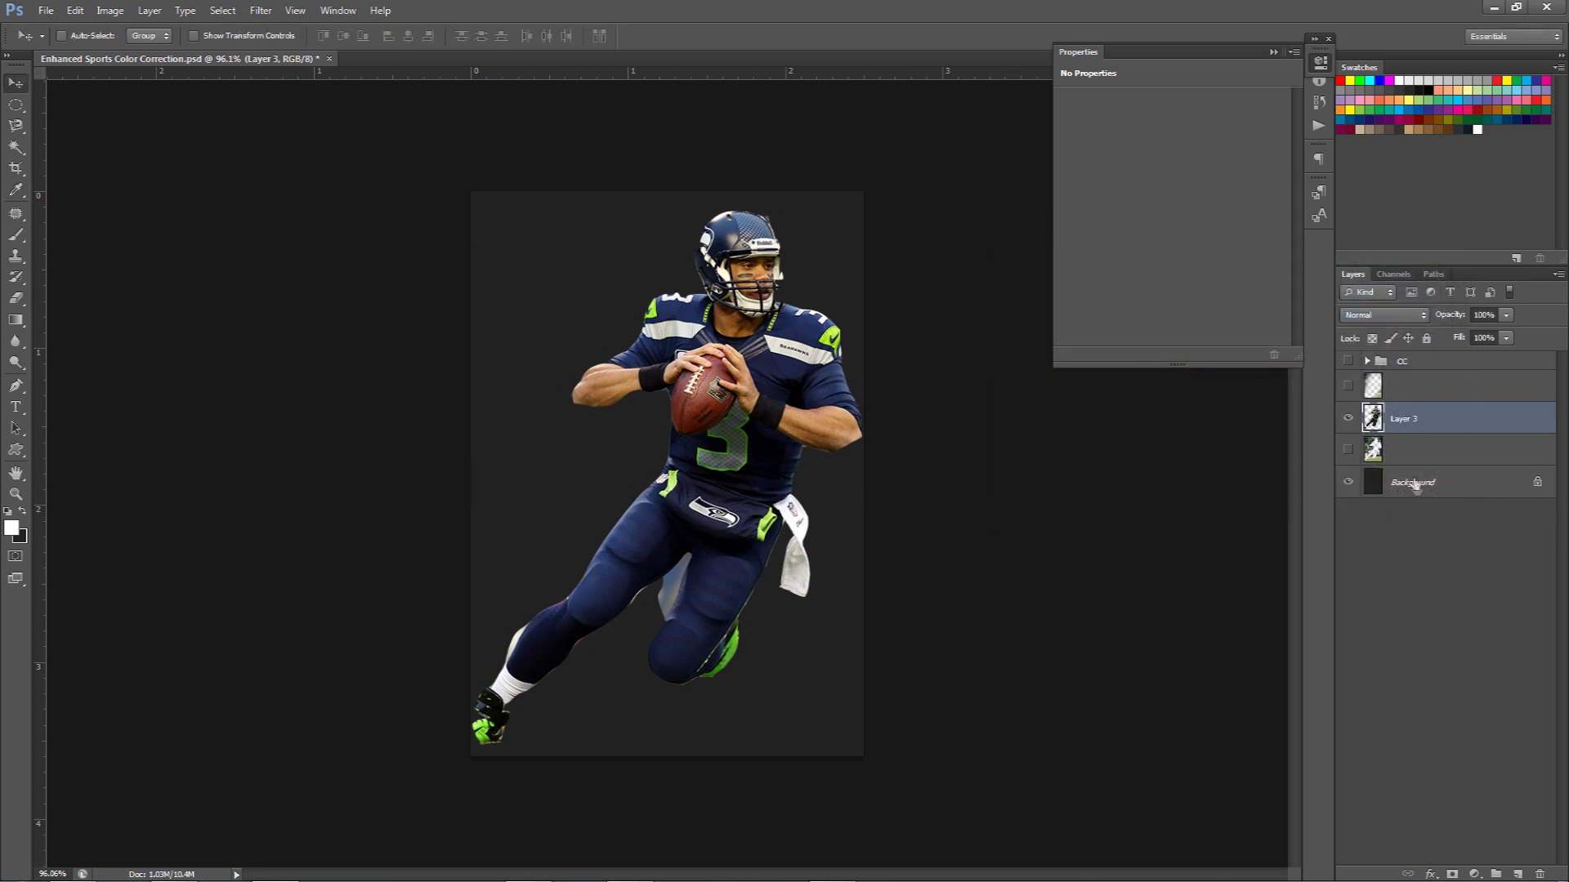
# Show the CC group again and undo the player's cut-out.
pyautogui.click(1347, 361)
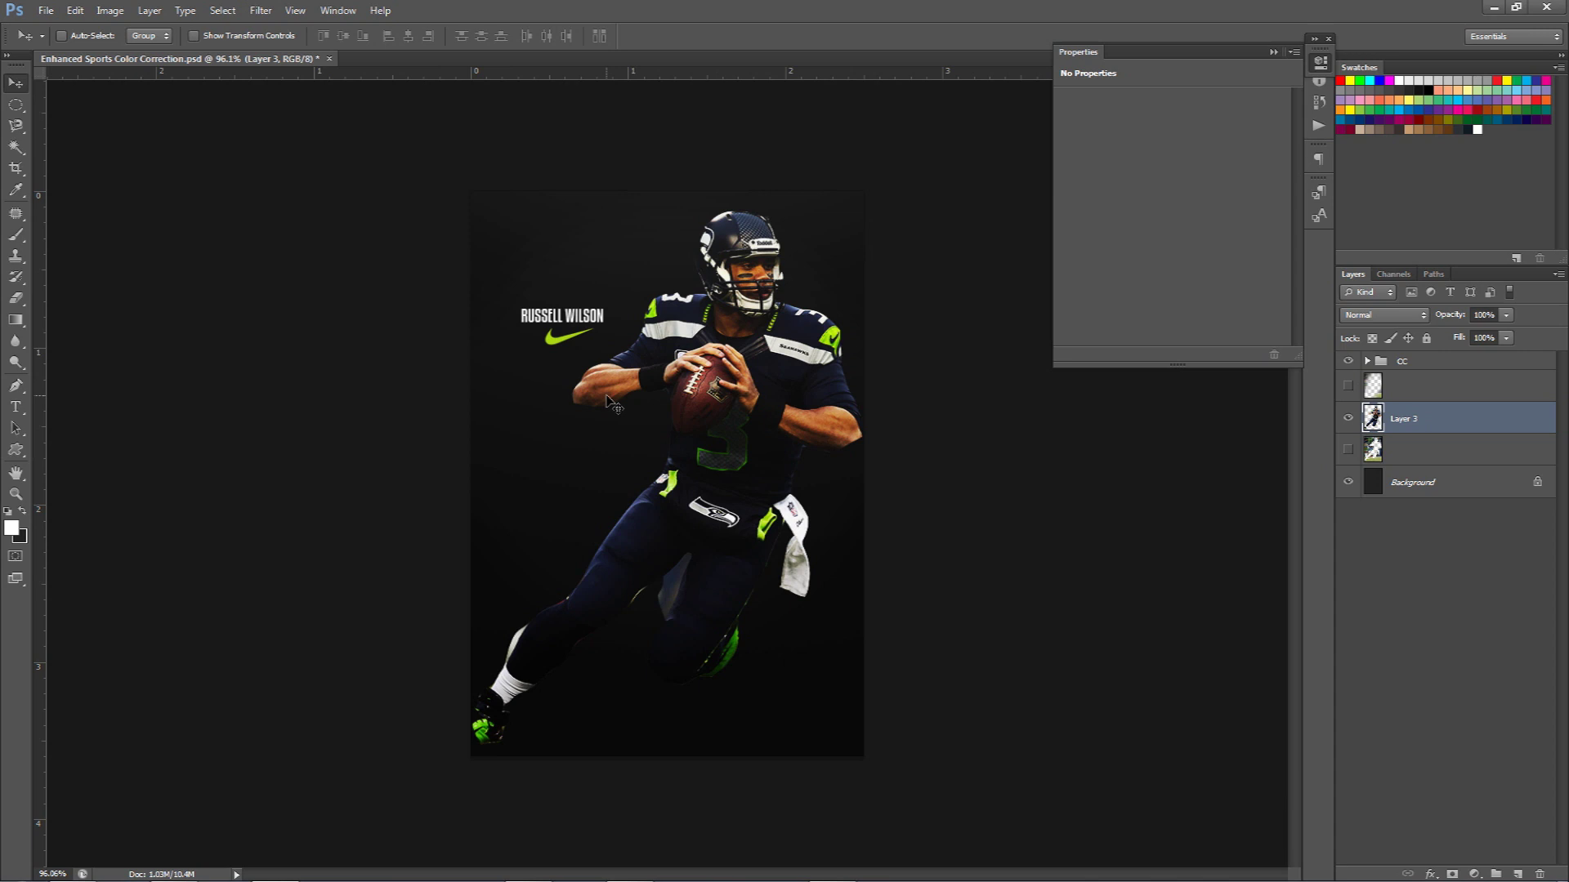
pyautogui.hotkey('ctrl', 'z')
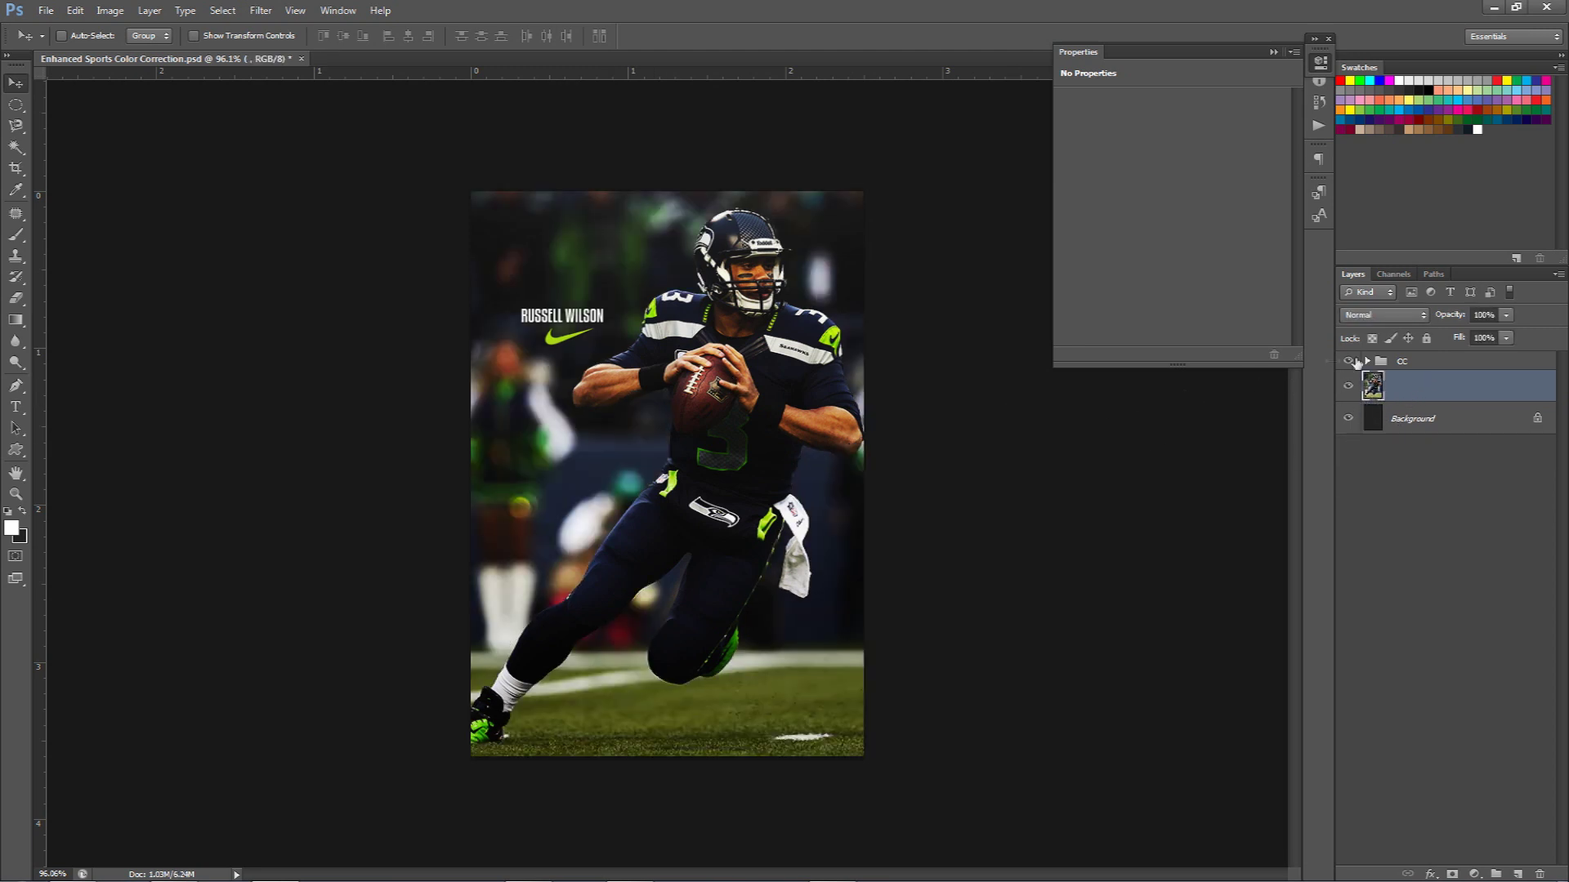
pyautogui.doubleClick(1406, 419)
pyautogui.write('@SESOHQ')
pyautogui.press('Return')
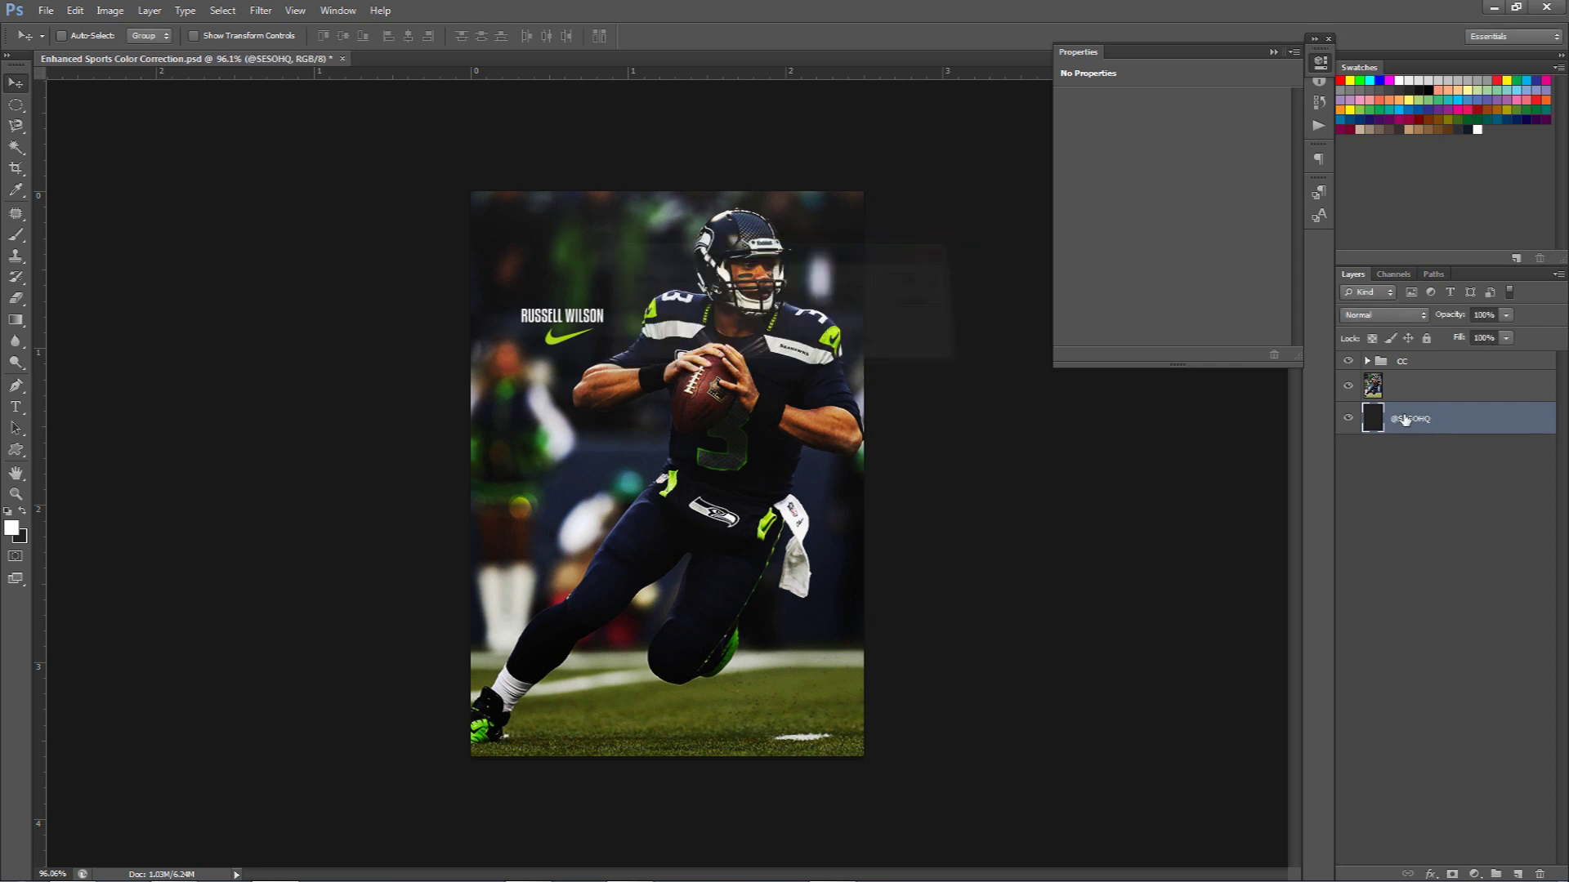
pyautogui.click(1426, 338)
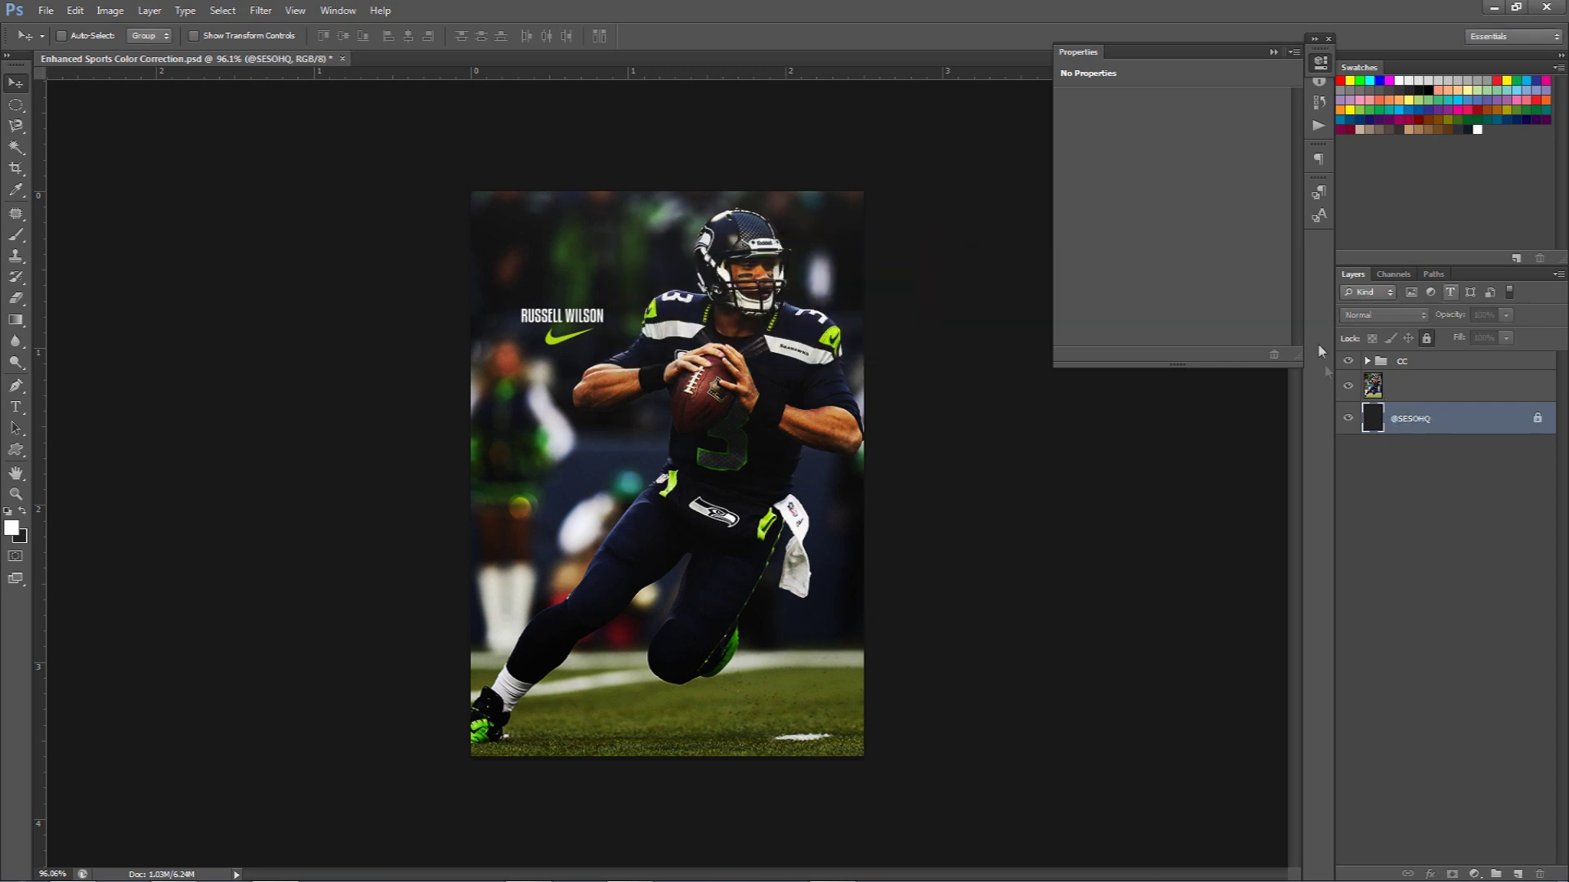
# Hide the CC group and create a layer group named Enhance Color Correctin above the photo layer.
pyautogui.click(1436, 360)
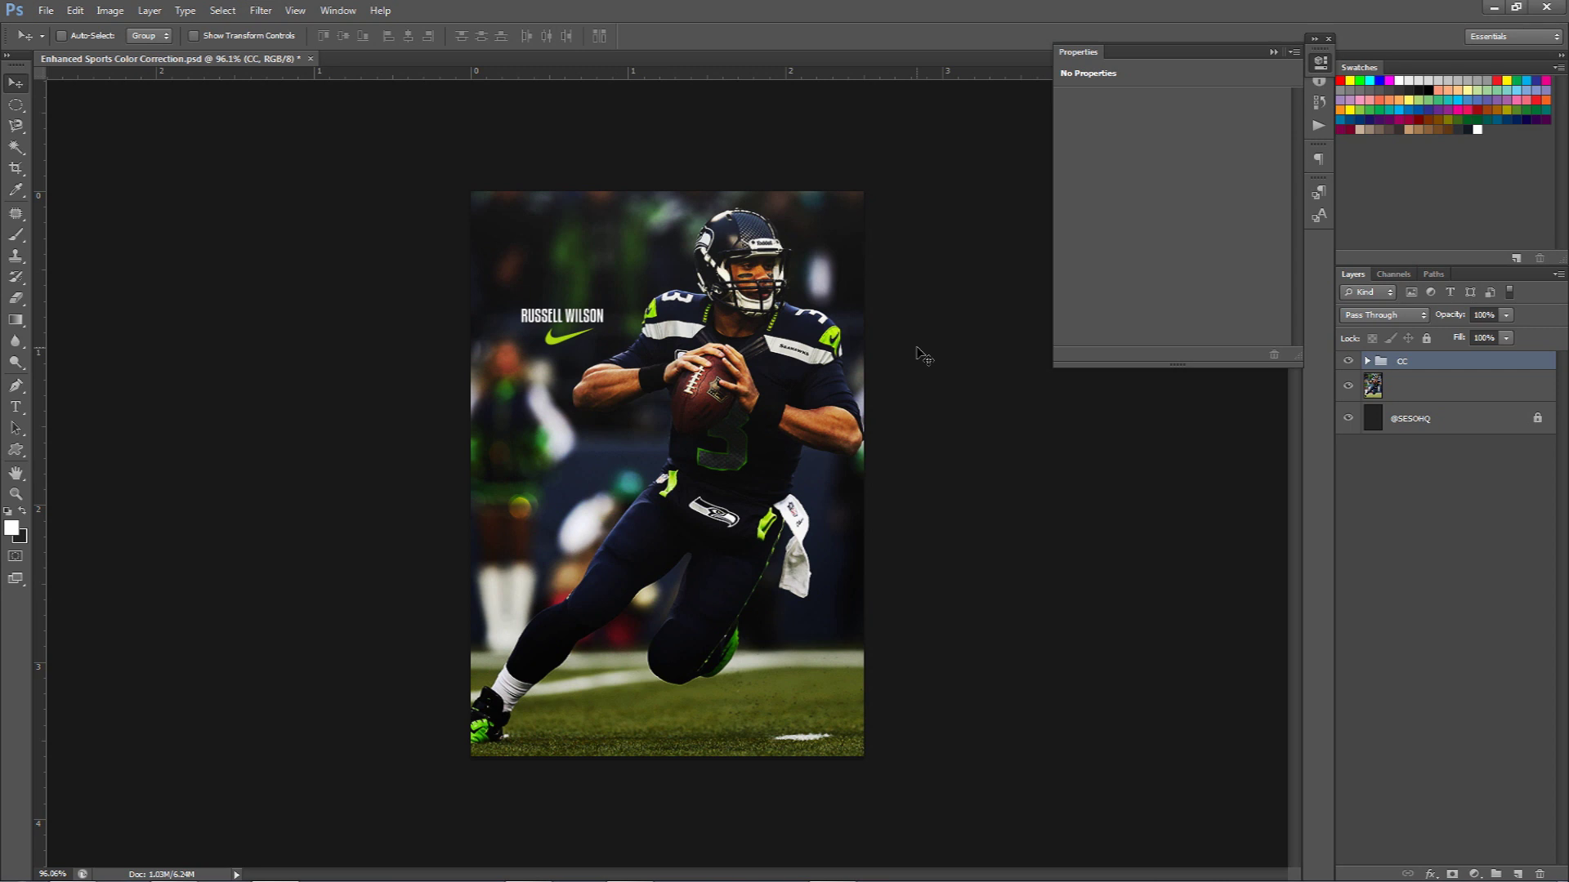
pyautogui.click(1349, 360)
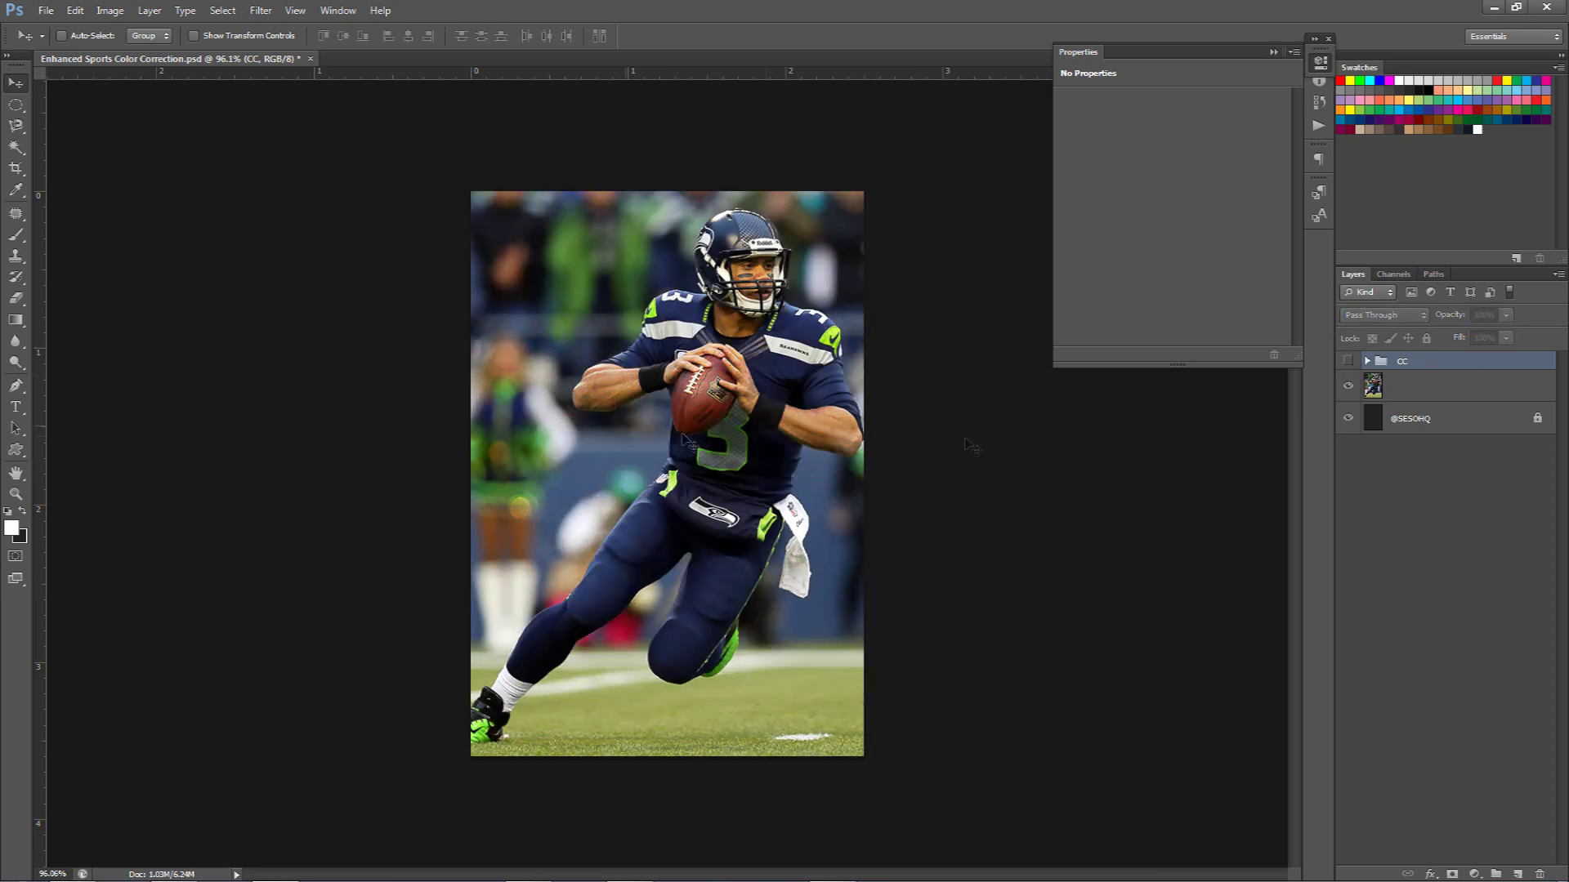
pyautogui.click(1418, 385)
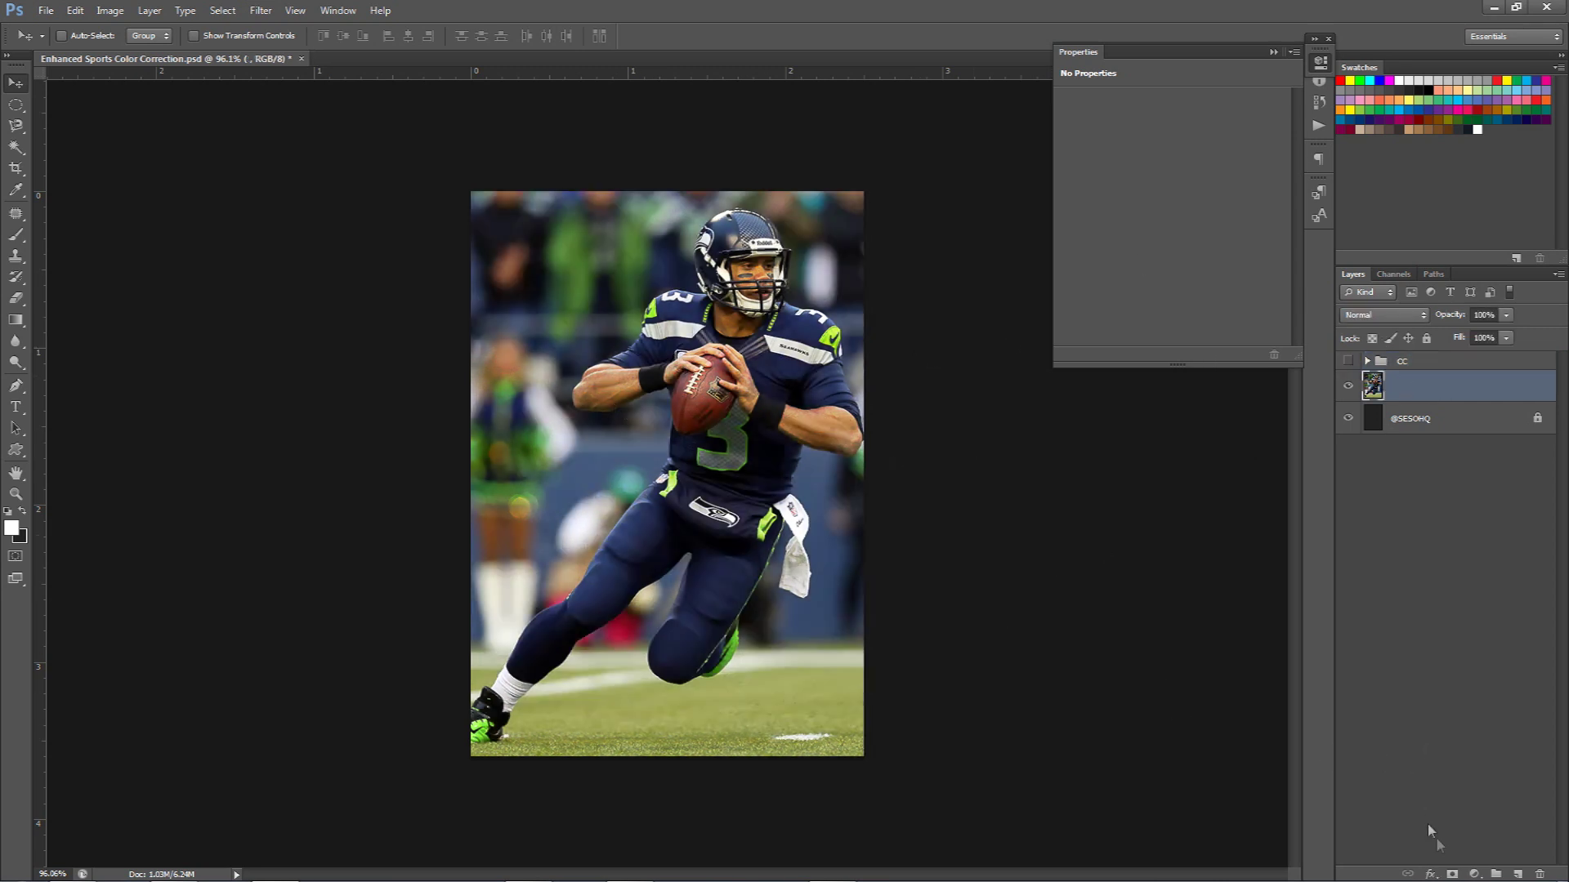
pyautogui.click(1496, 875)
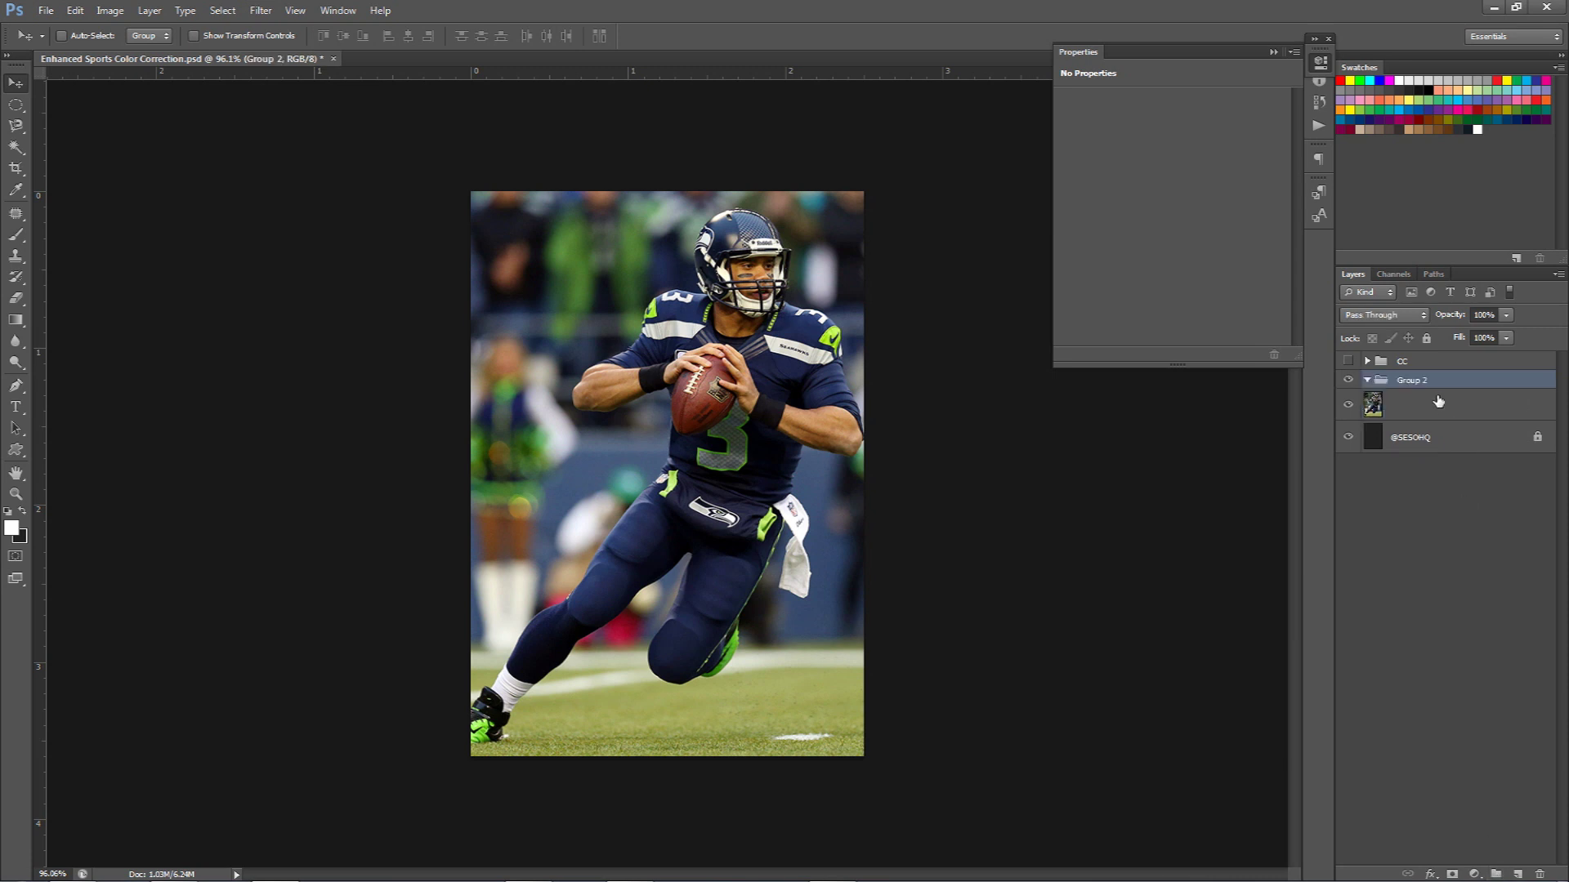
pyautogui.doubleClick(1416, 380)
pyautogui.write('Enhance Color Correctin')
pyautogui.press('Return')
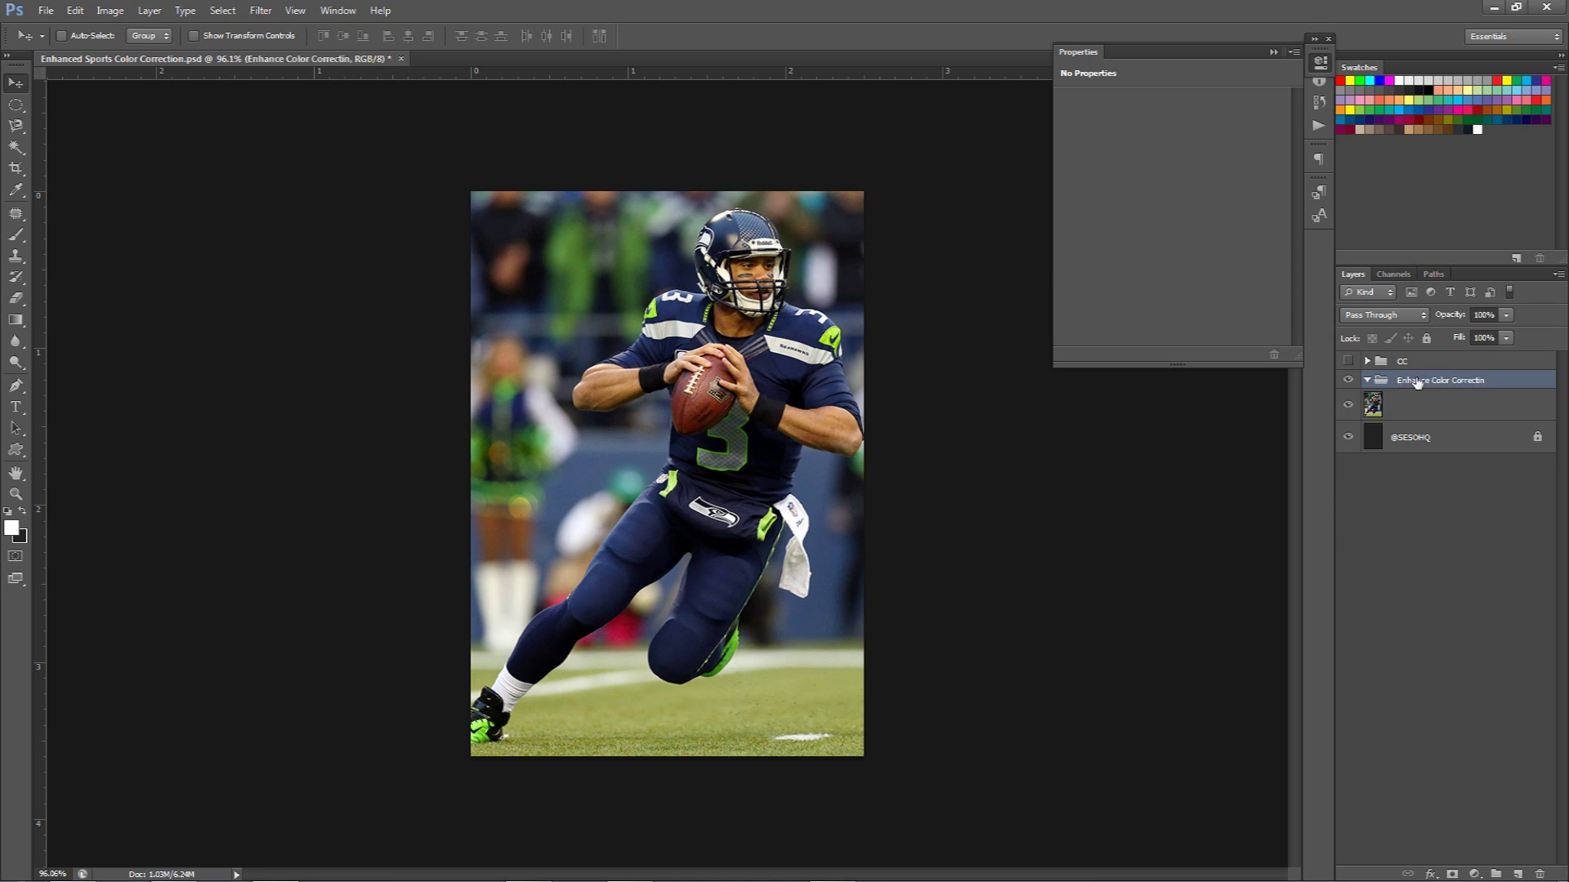
# Correct the new group's name to Enhance Color Correction.
pyautogui.doubleClick(1463, 380)
pyautogui.click(1489, 380)
pyautogui.write('o')
pyautogui.click(1470, 492)
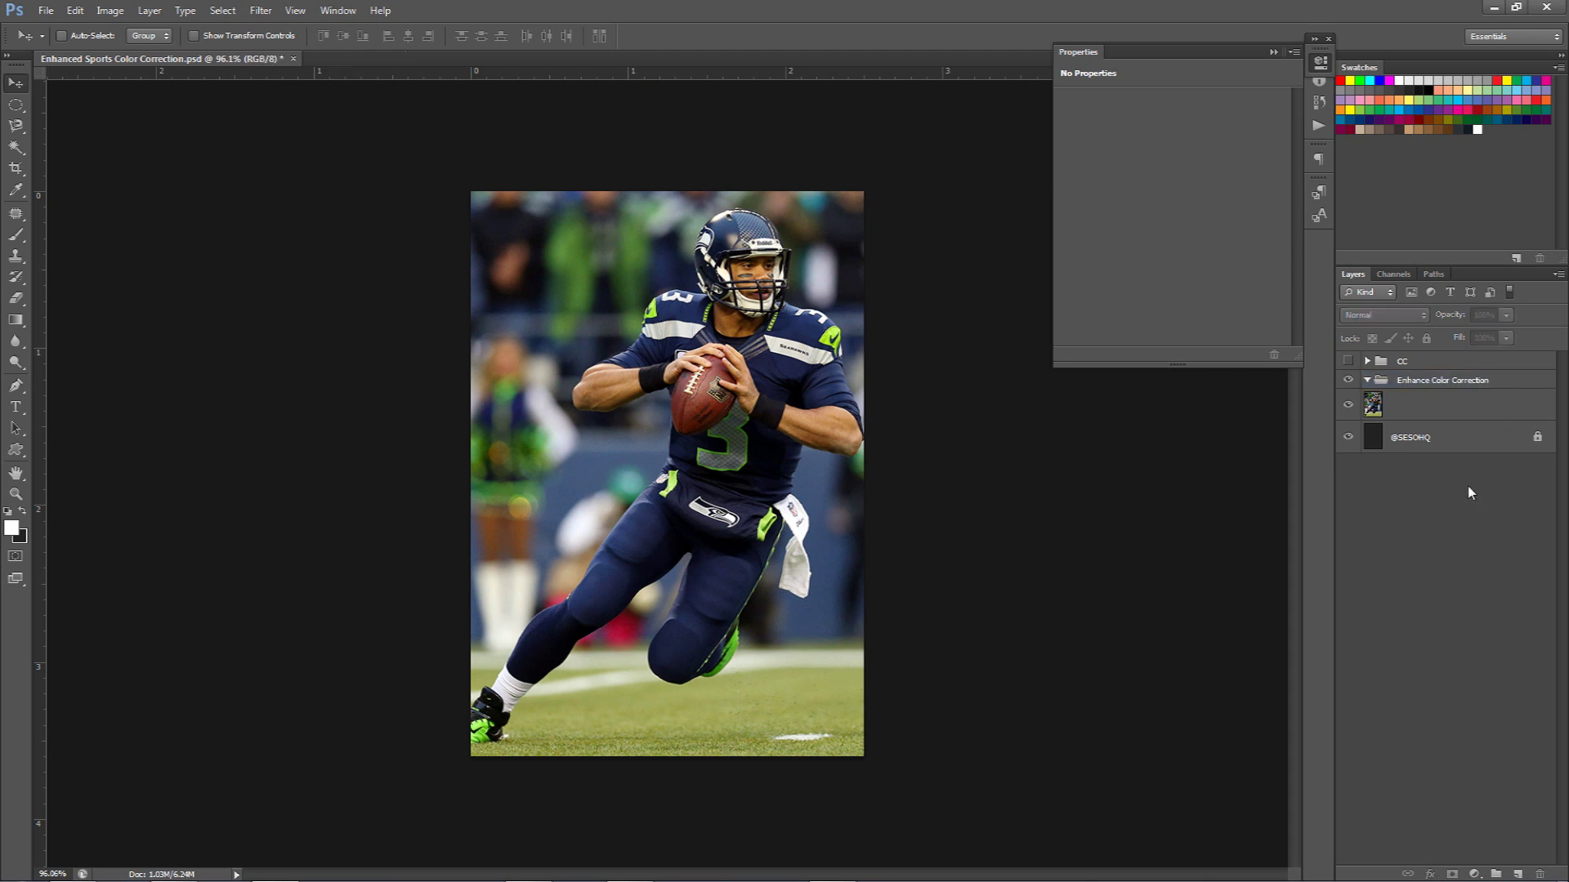
# Add a Brightness/Contrast adjustment layer in the Enhance Color Correction group and set its brightness to -20.
pyautogui.click(1441, 417)
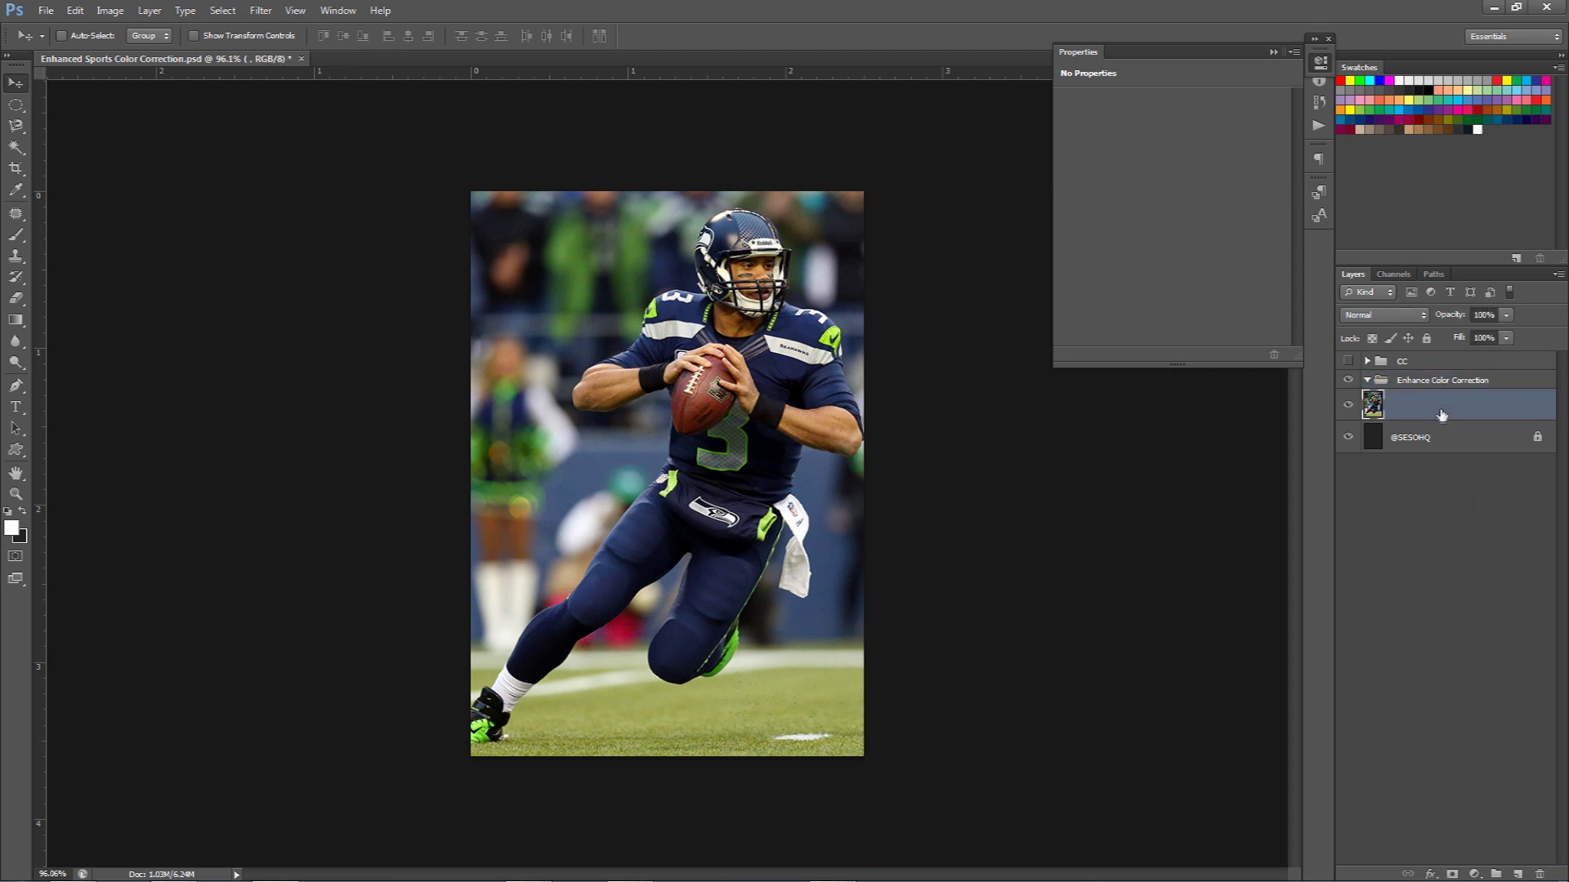
pyautogui.click(1445, 382)
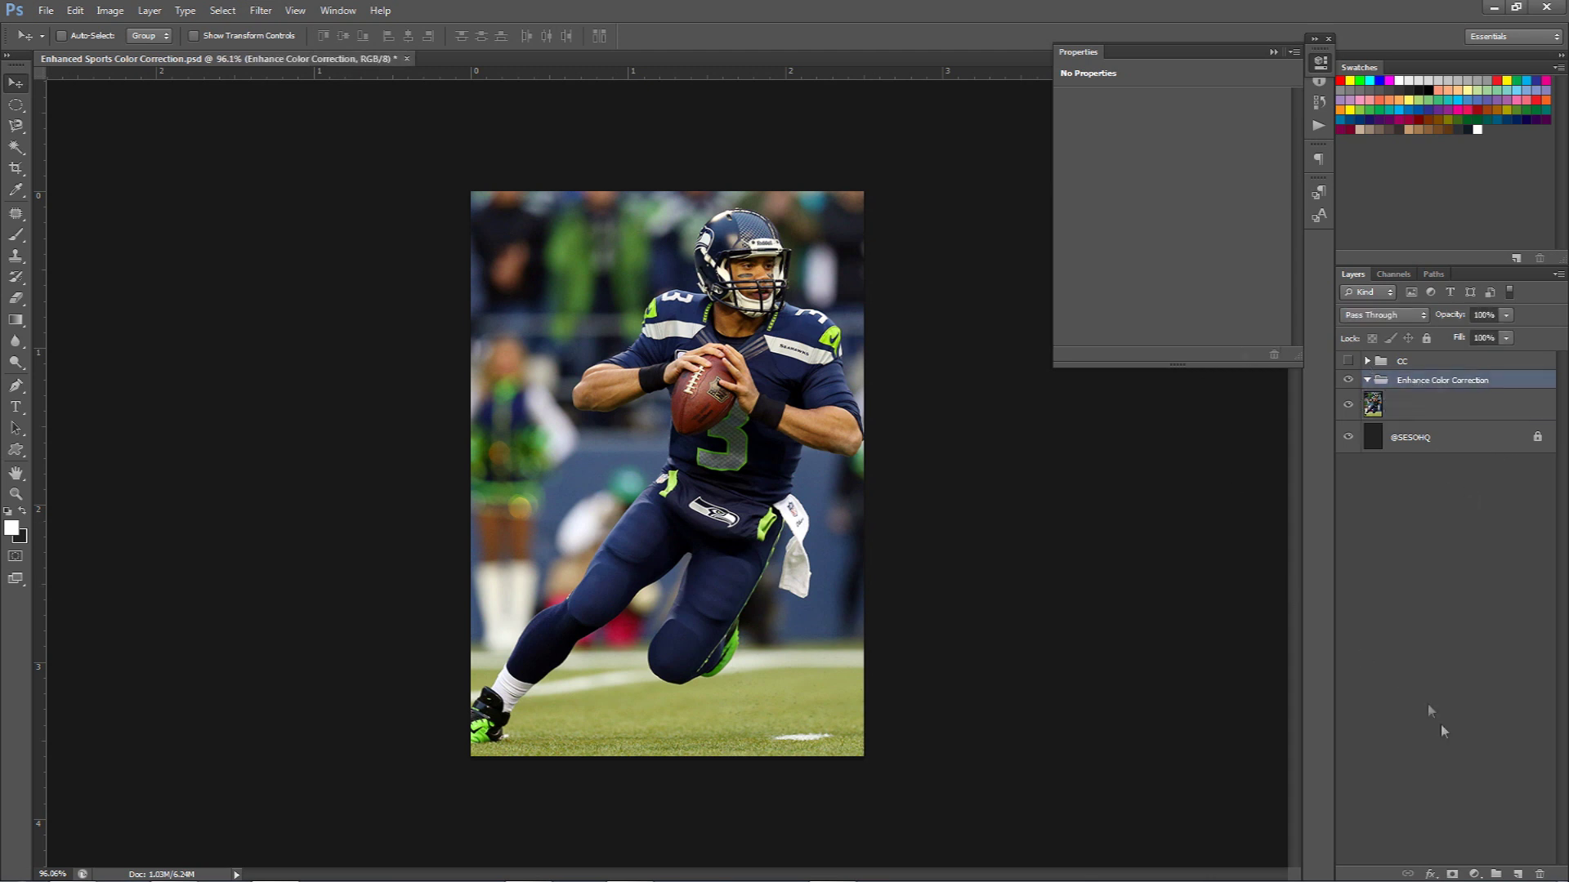
pyautogui.click(1476, 875)
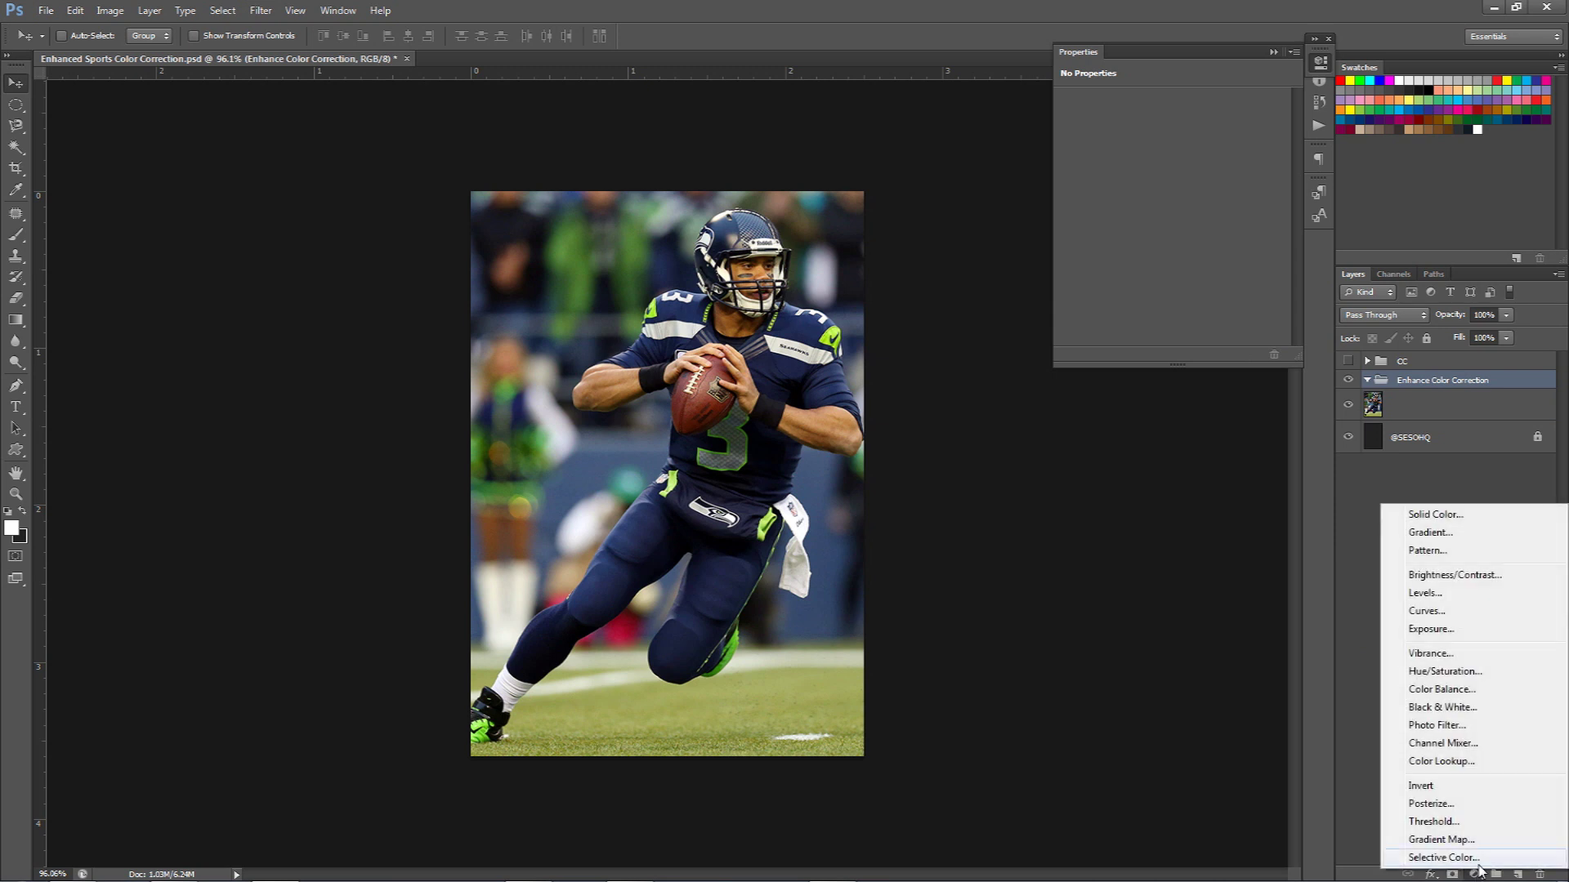
pyautogui.click(1475, 576)
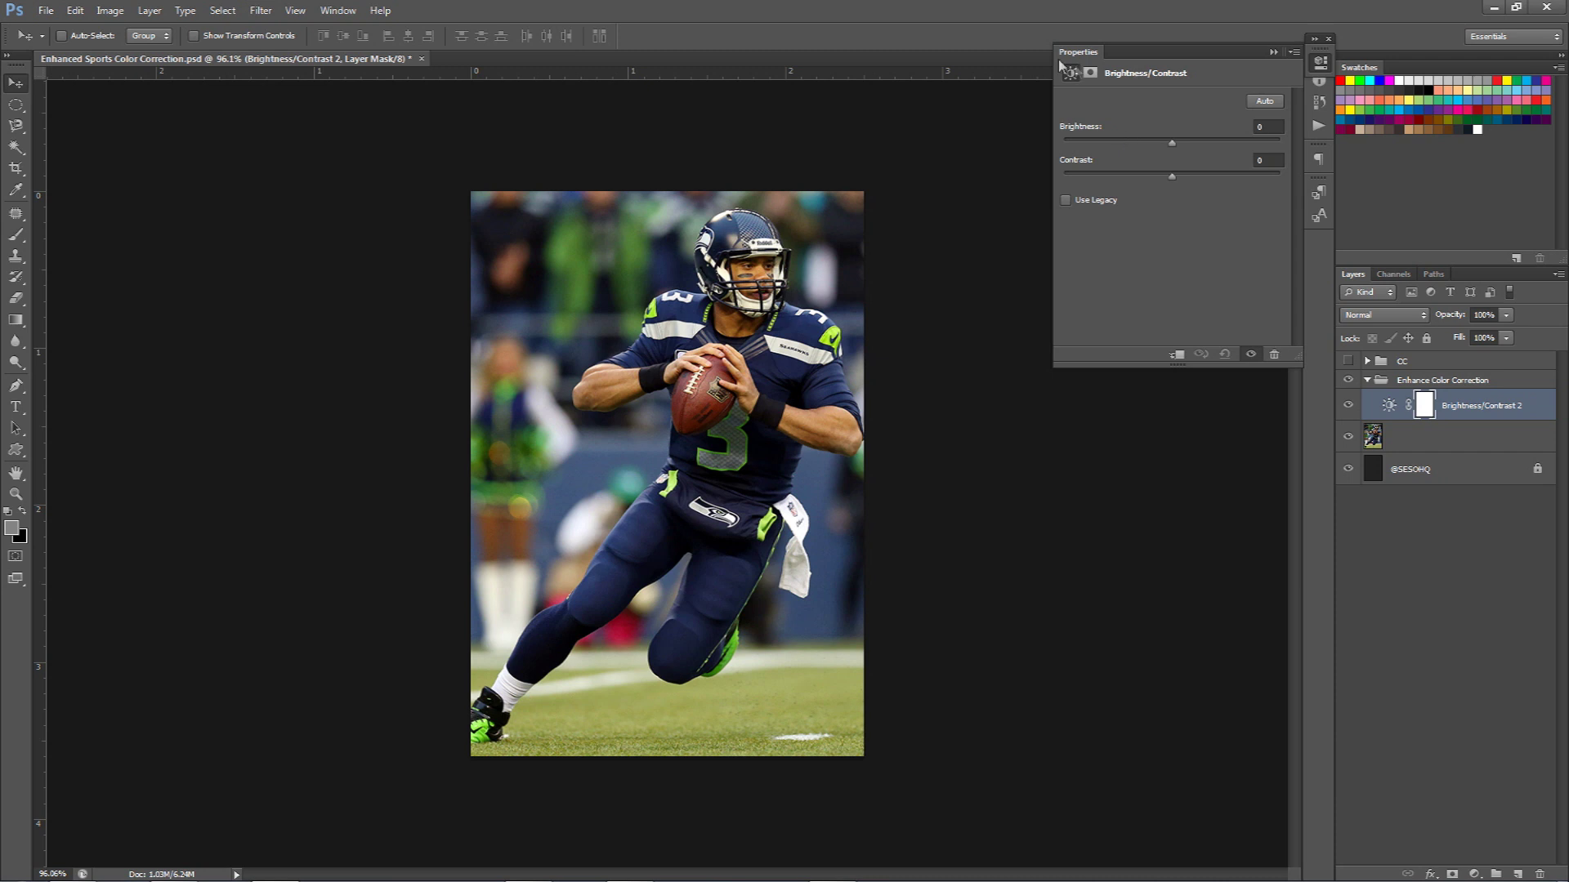
pyautogui.click(1150, 140)
pyautogui.moveTo(1150, 143)
pyautogui.mouseDown()
pyautogui.moveTo(1272, 139)
pyautogui.moveTo(1150, 135)
pyautogui.mouseUp()
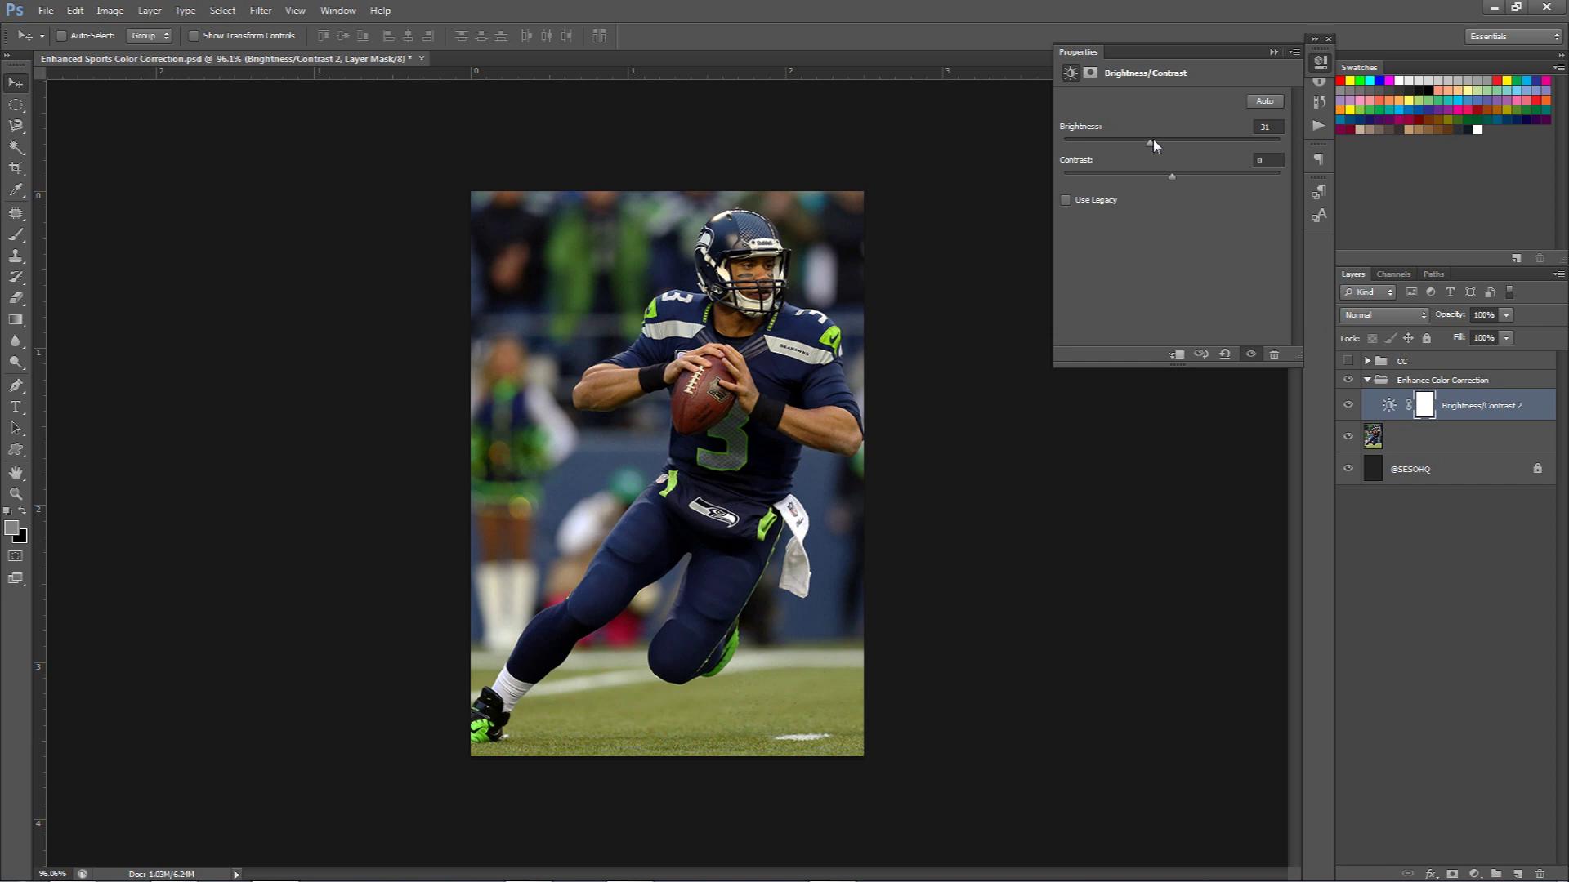
pyautogui.click(1267, 126)
pyautogui.write('-20')
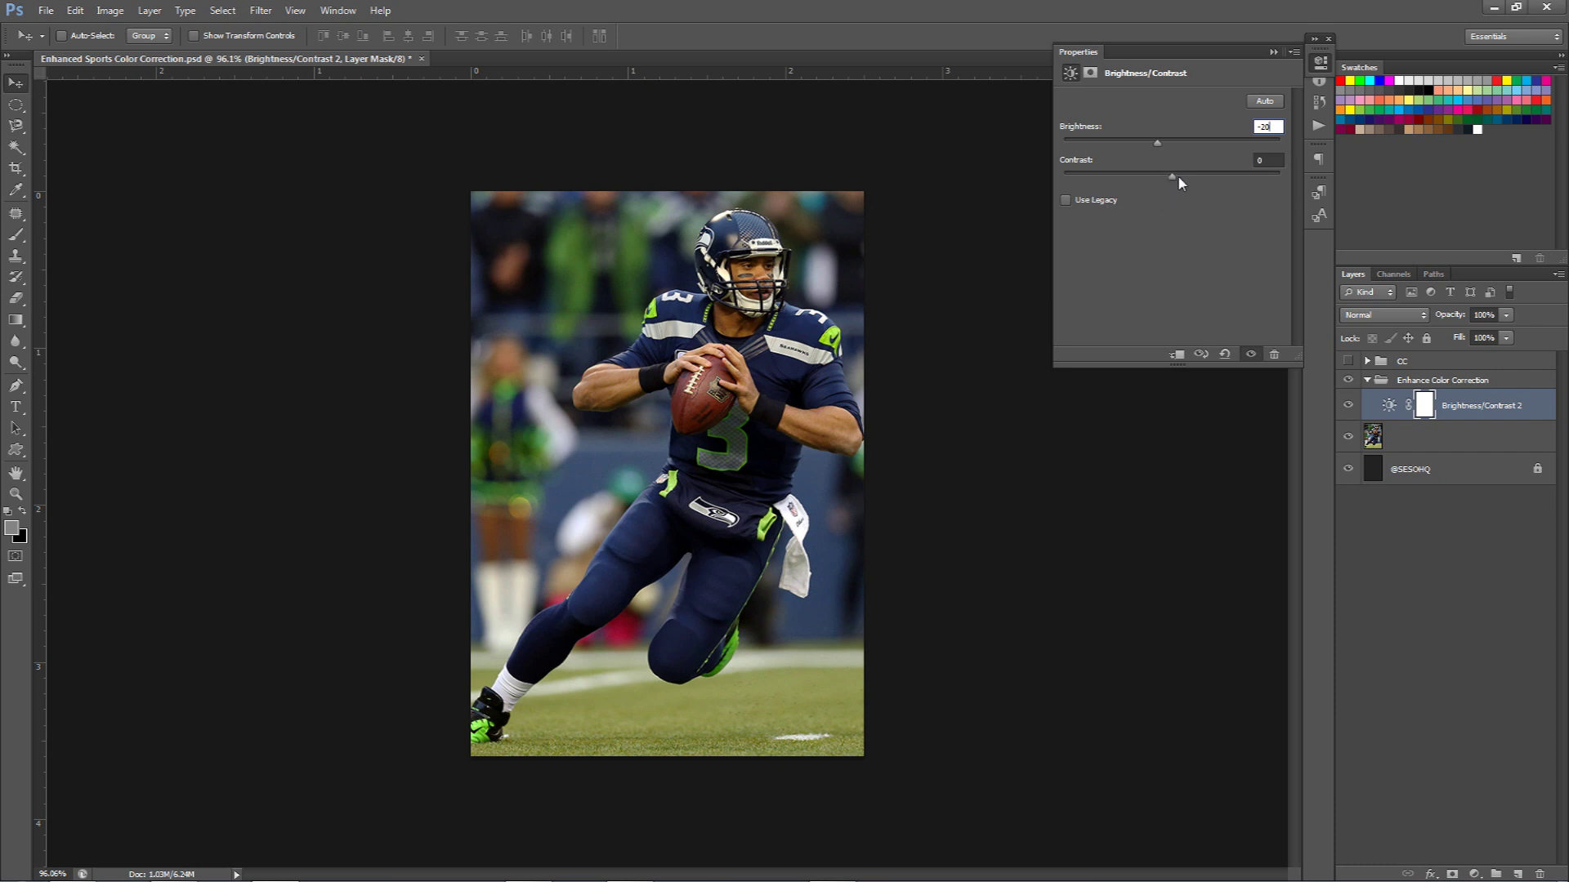
# Set the Brightness/Contrast adjustment's contrast to 10.
pyautogui.moveTo(1175, 176); pyautogui.dragTo(1308, 190)
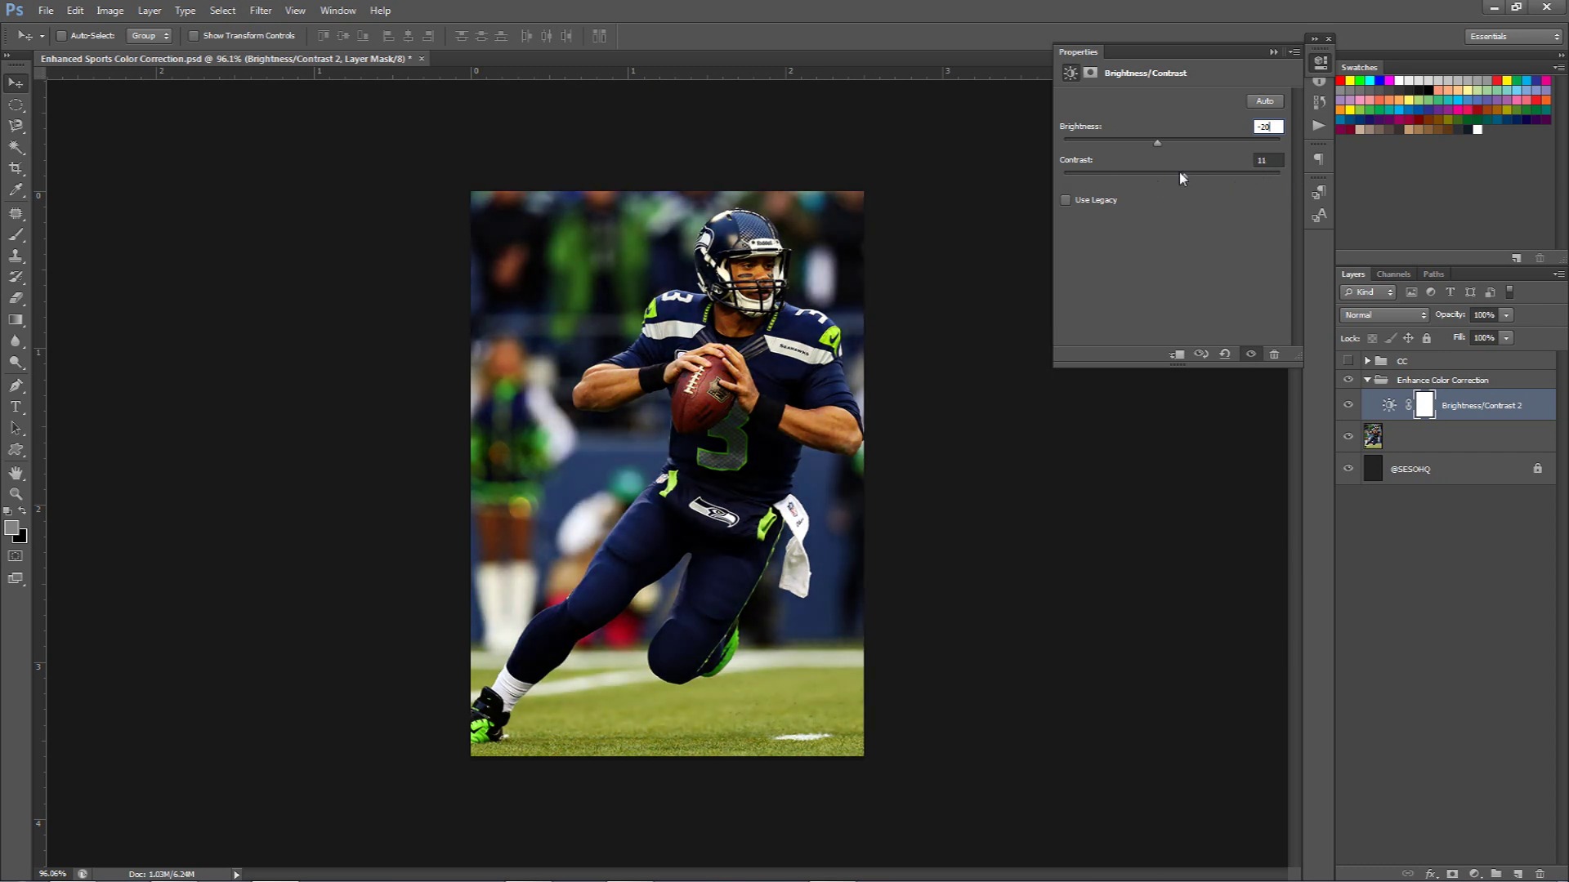
pyautogui.moveTo(1179, 177); pyautogui.dragTo(1178, 180)
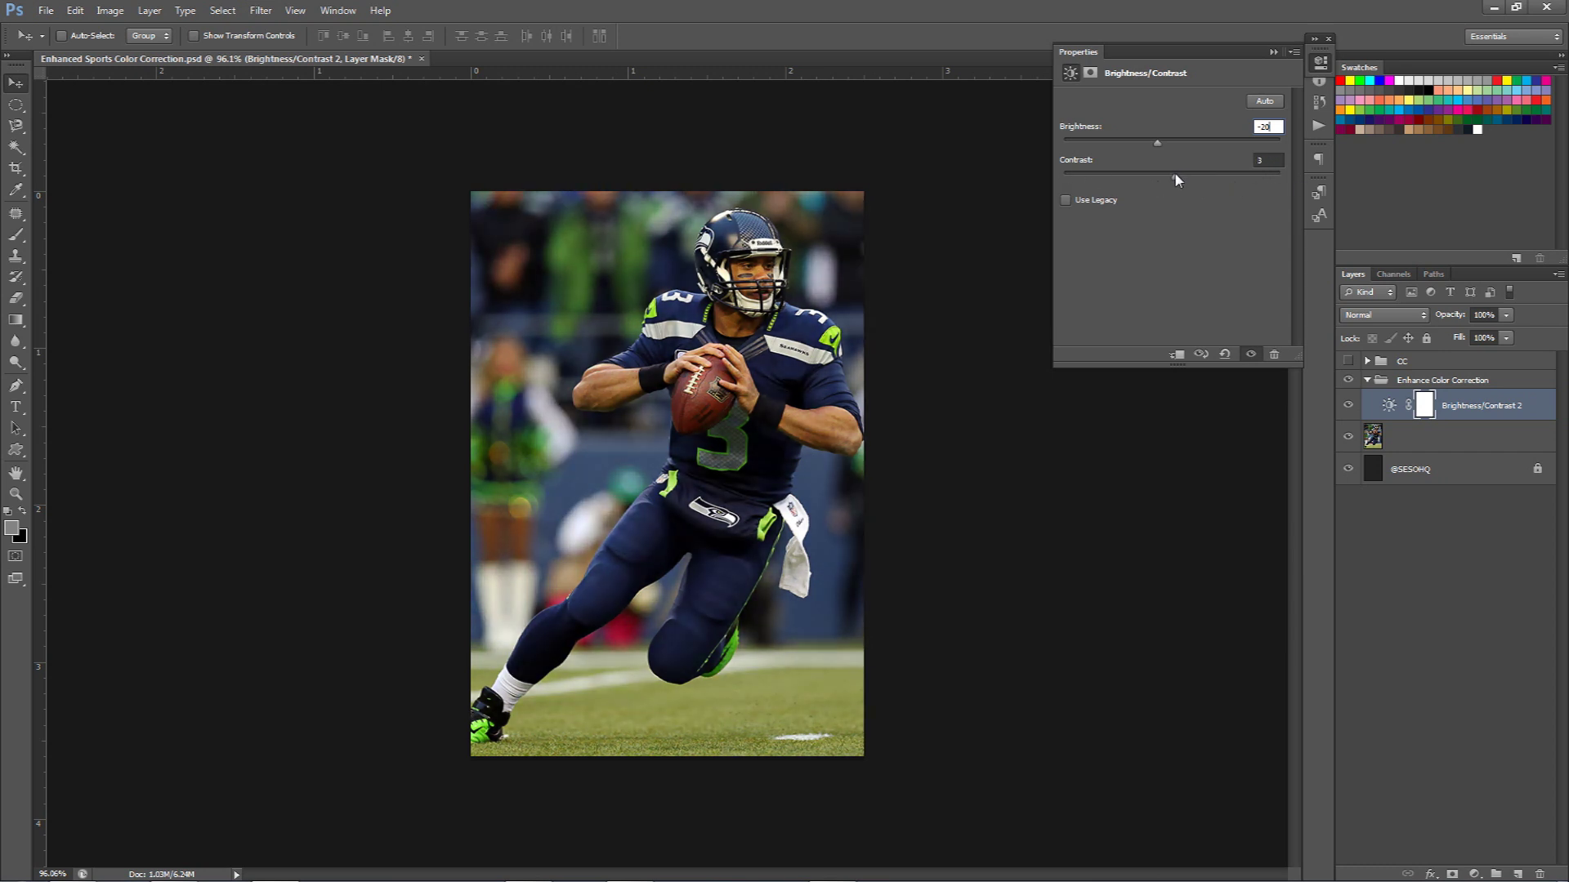
pyautogui.moveTo(1174, 180); pyautogui.dragTo(1180, 181)
pyautogui.click(1263, 159)
pyautogui.write('10')
# Add a Curves adjustment layer directly above the Brightness/Contrast layer.
pyautogui.click(1510, 407)
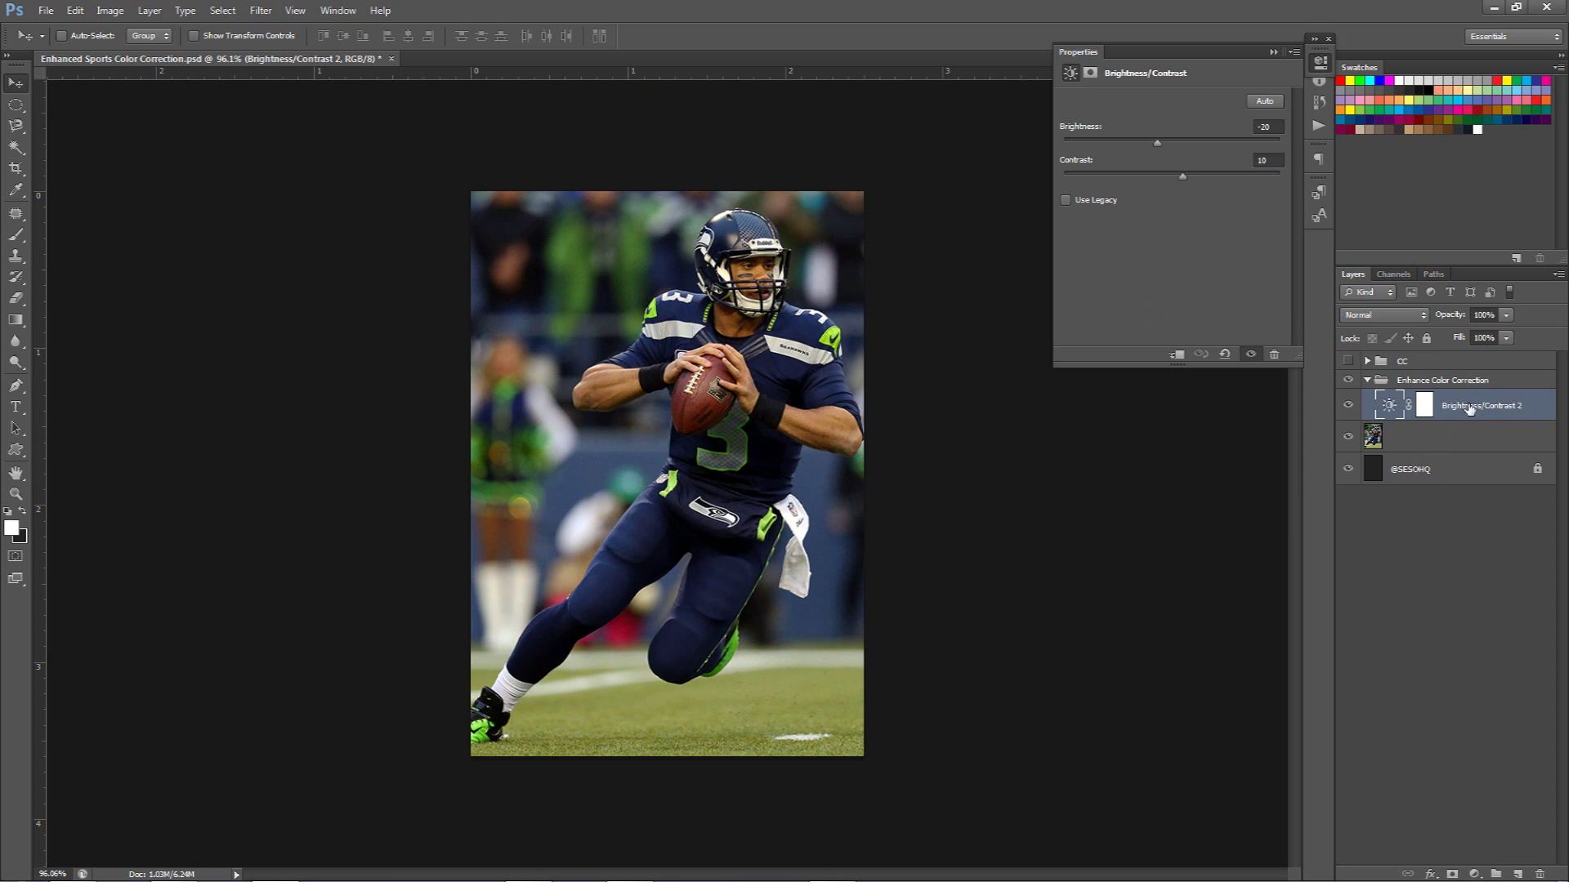
pyautogui.click(1474, 872)
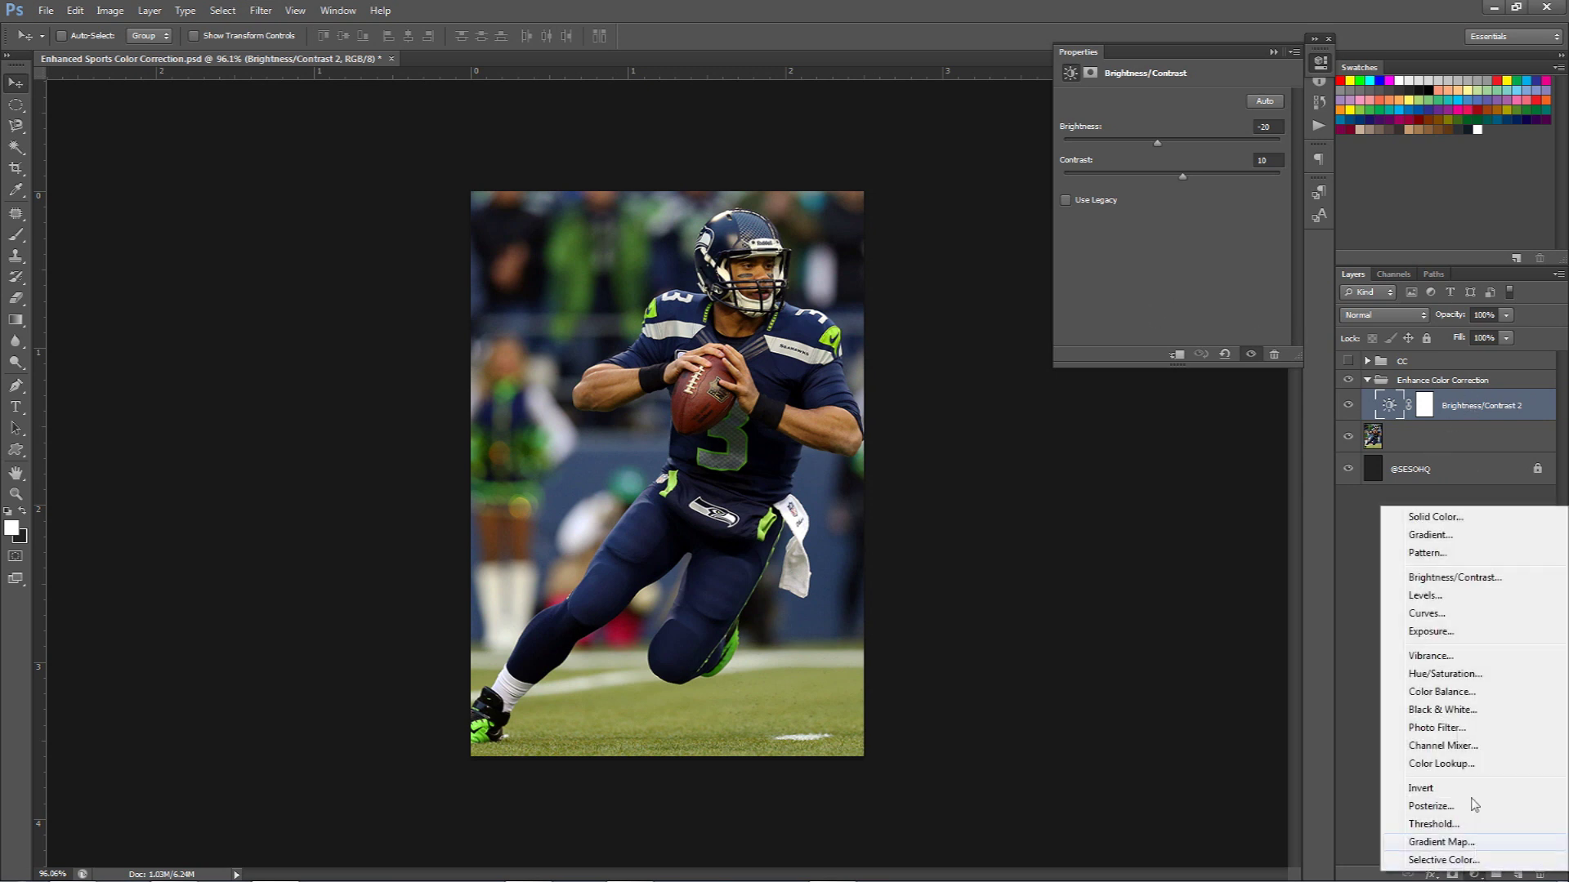
pyautogui.click(1427, 614)
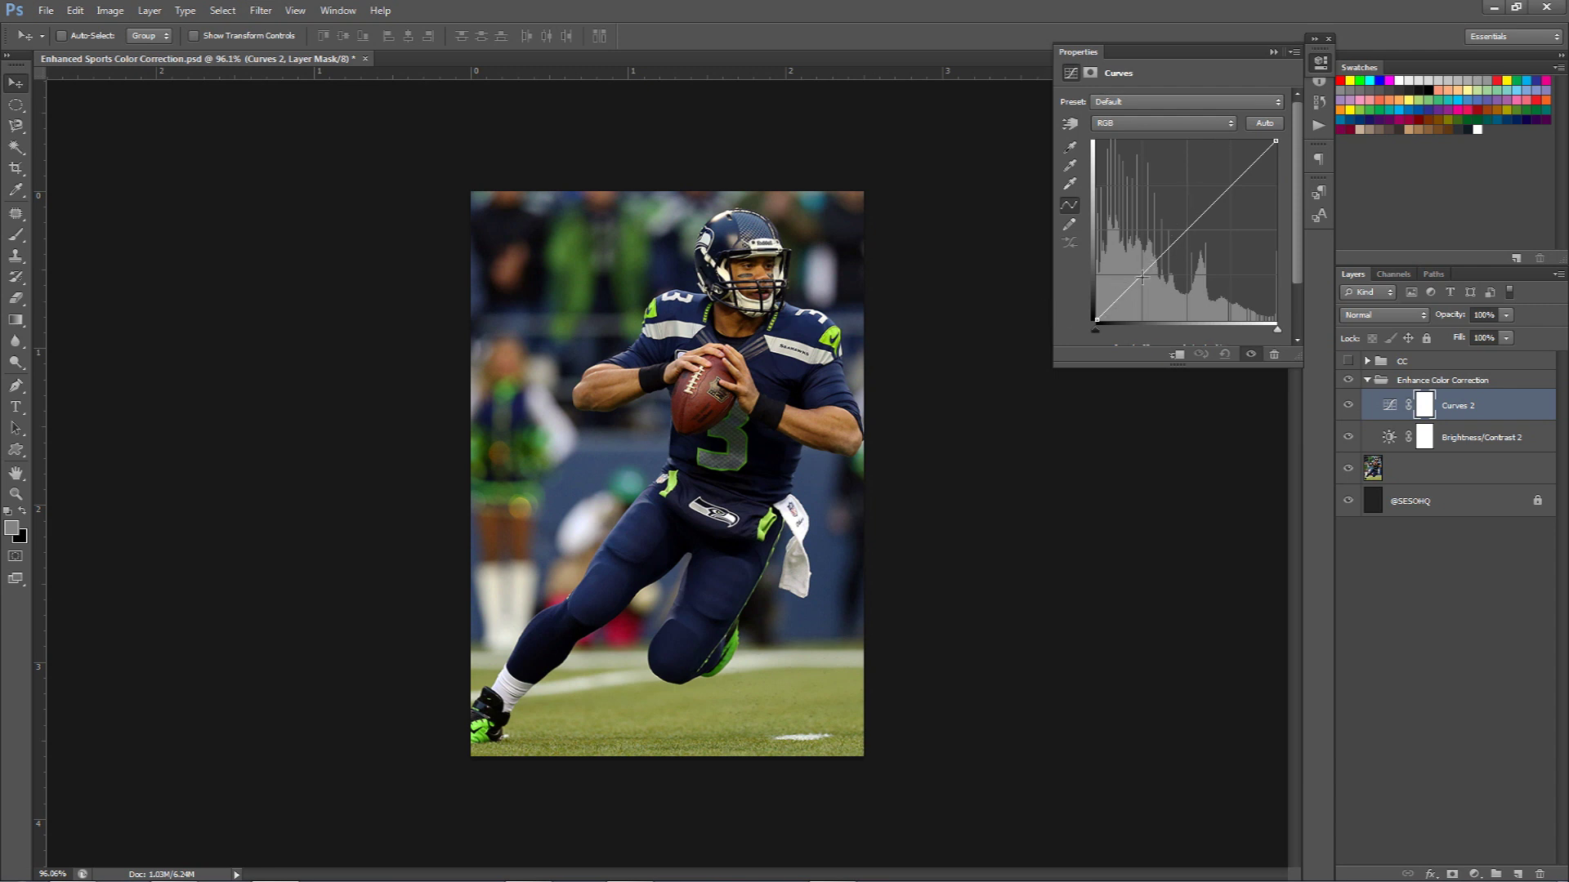
# Shape the RGB curve into an S, slightly lowering a point in the shadows and raising a point in the highlights.
pyautogui.moveTo(1143, 273); pyautogui.dragTo(1142, 278)
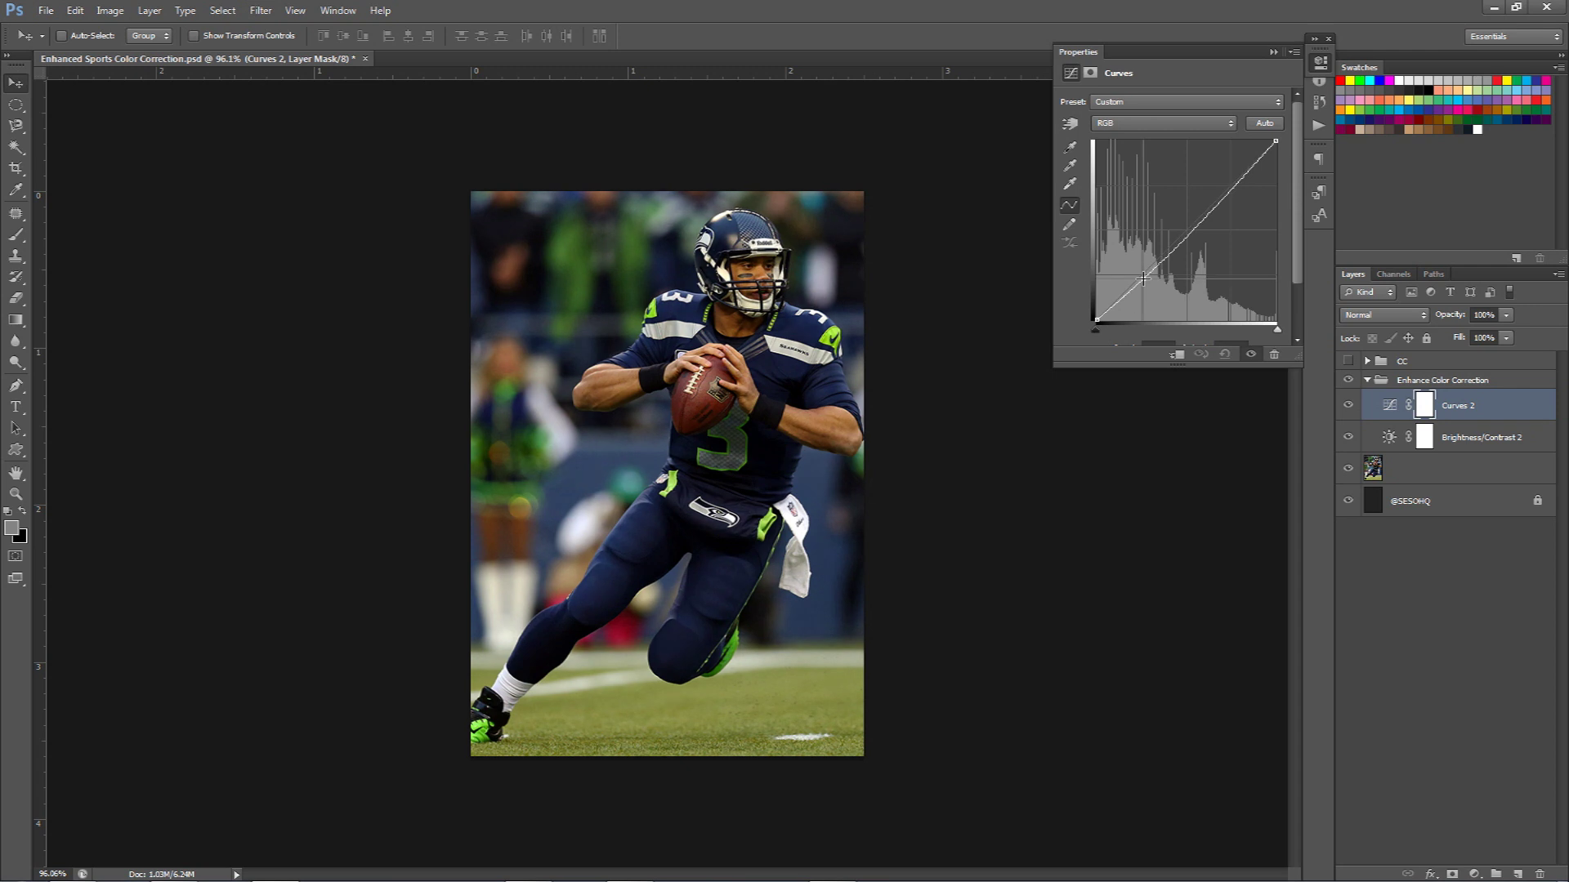
pyautogui.moveTo(1230, 189); pyautogui.dragTo(1215, 184)
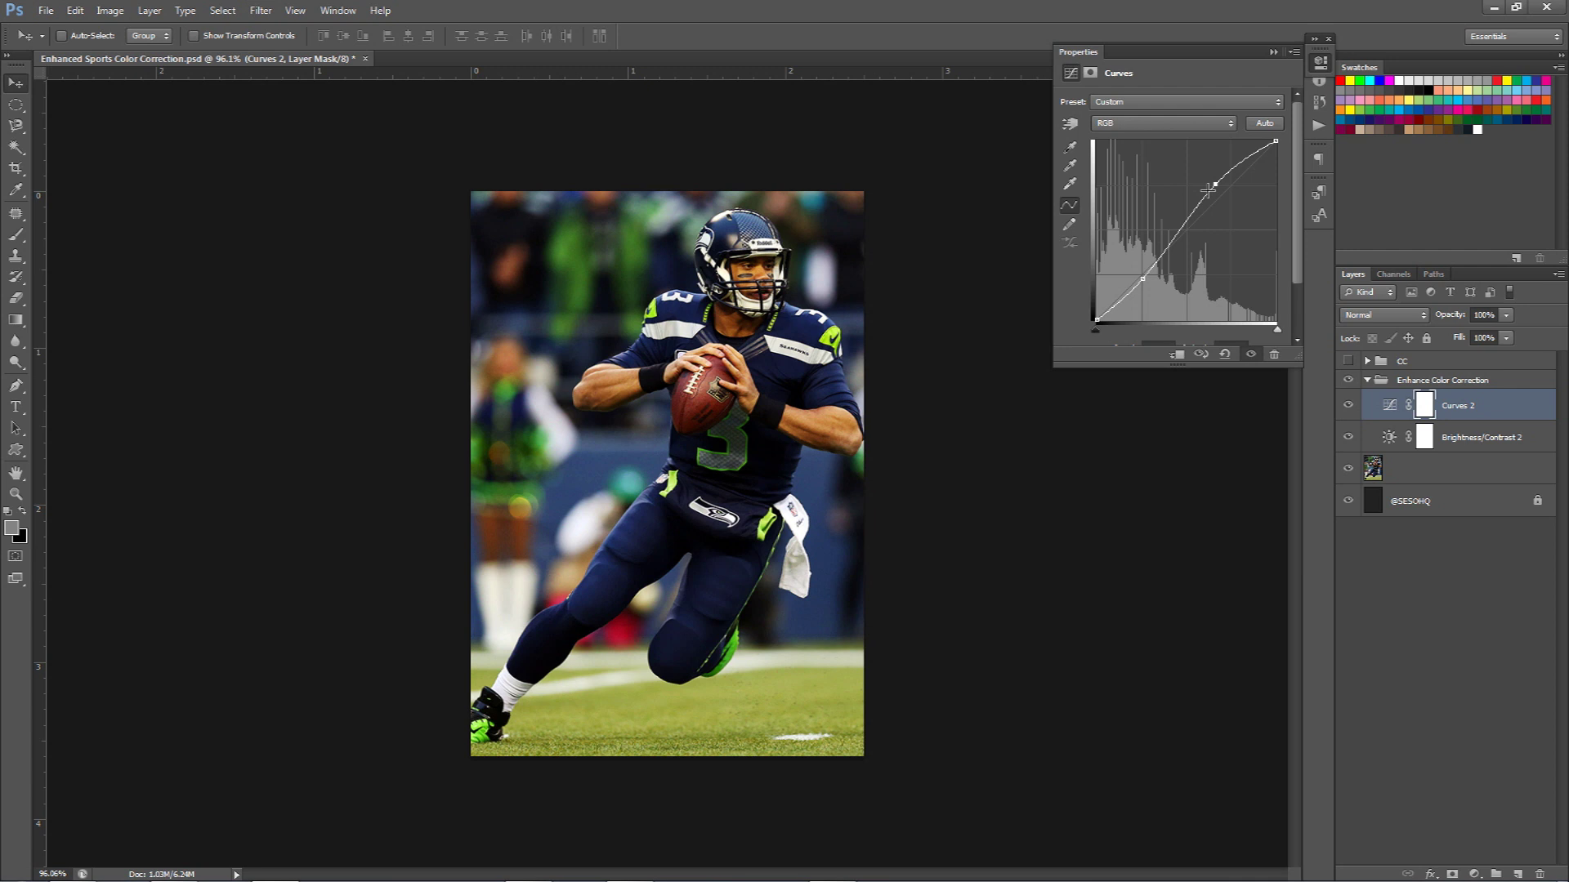
# Compare the photo with and without the Curves adjustment by switching its layer visibility, leaving that layer visible and selected.
pyautogui.click(1349, 403)
pyautogui.click(1350, 403)
pyautogui.click(1349, 404)
pyautogui.click(1349, 404)
pyautogui.click(1349, 404)
pyautogui.click(1349, 404)
pyautogui.click(1349, 404)
pyautogui.click(1349, 403)
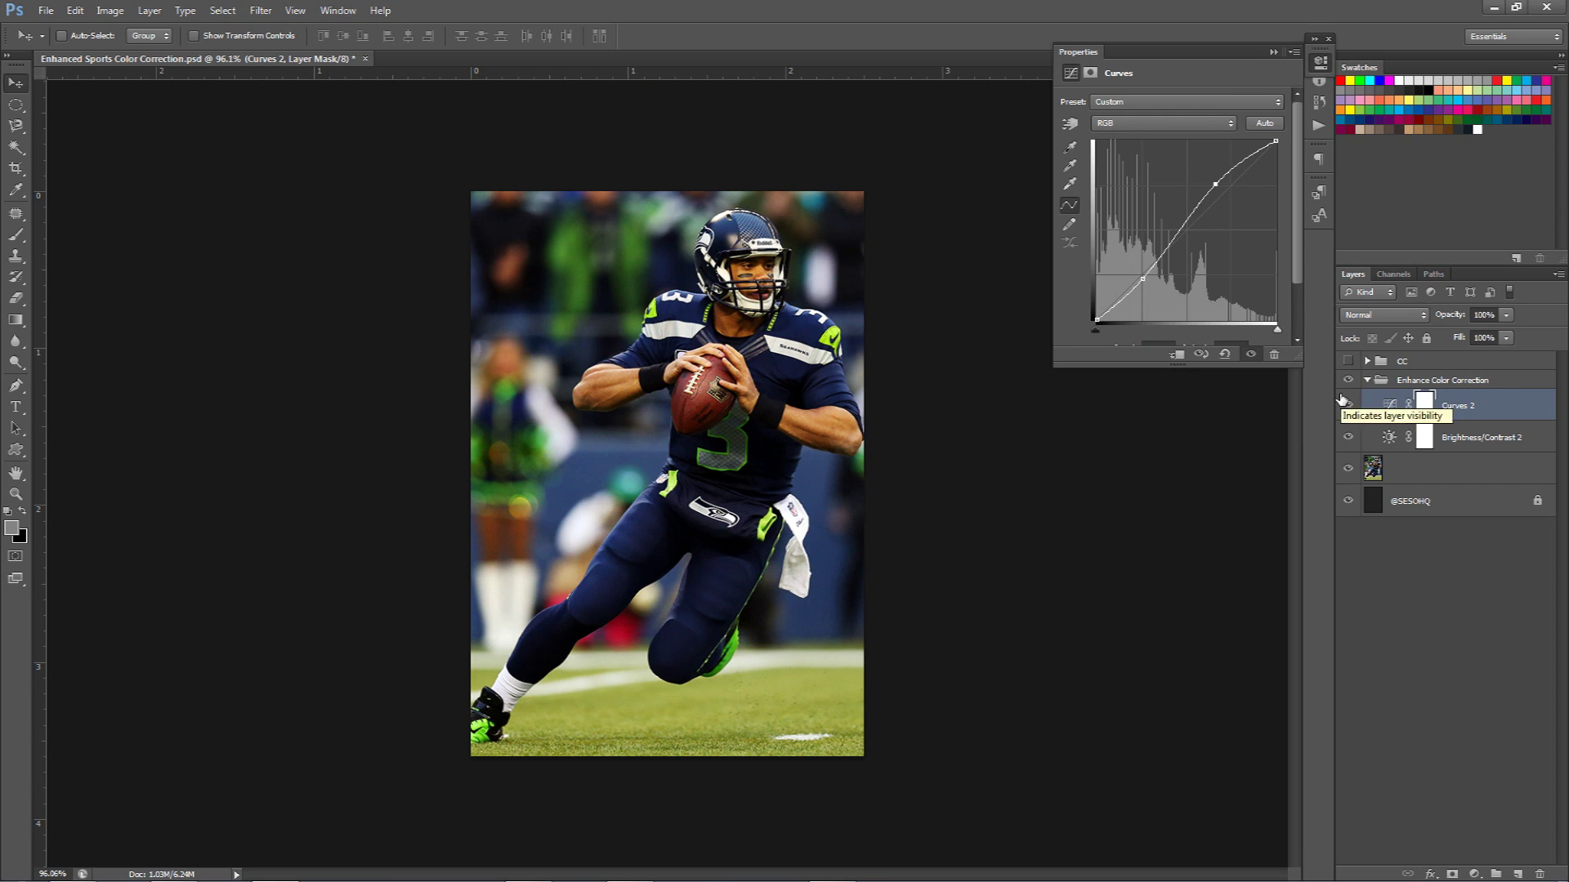
pyautogui.click(1473, 403)
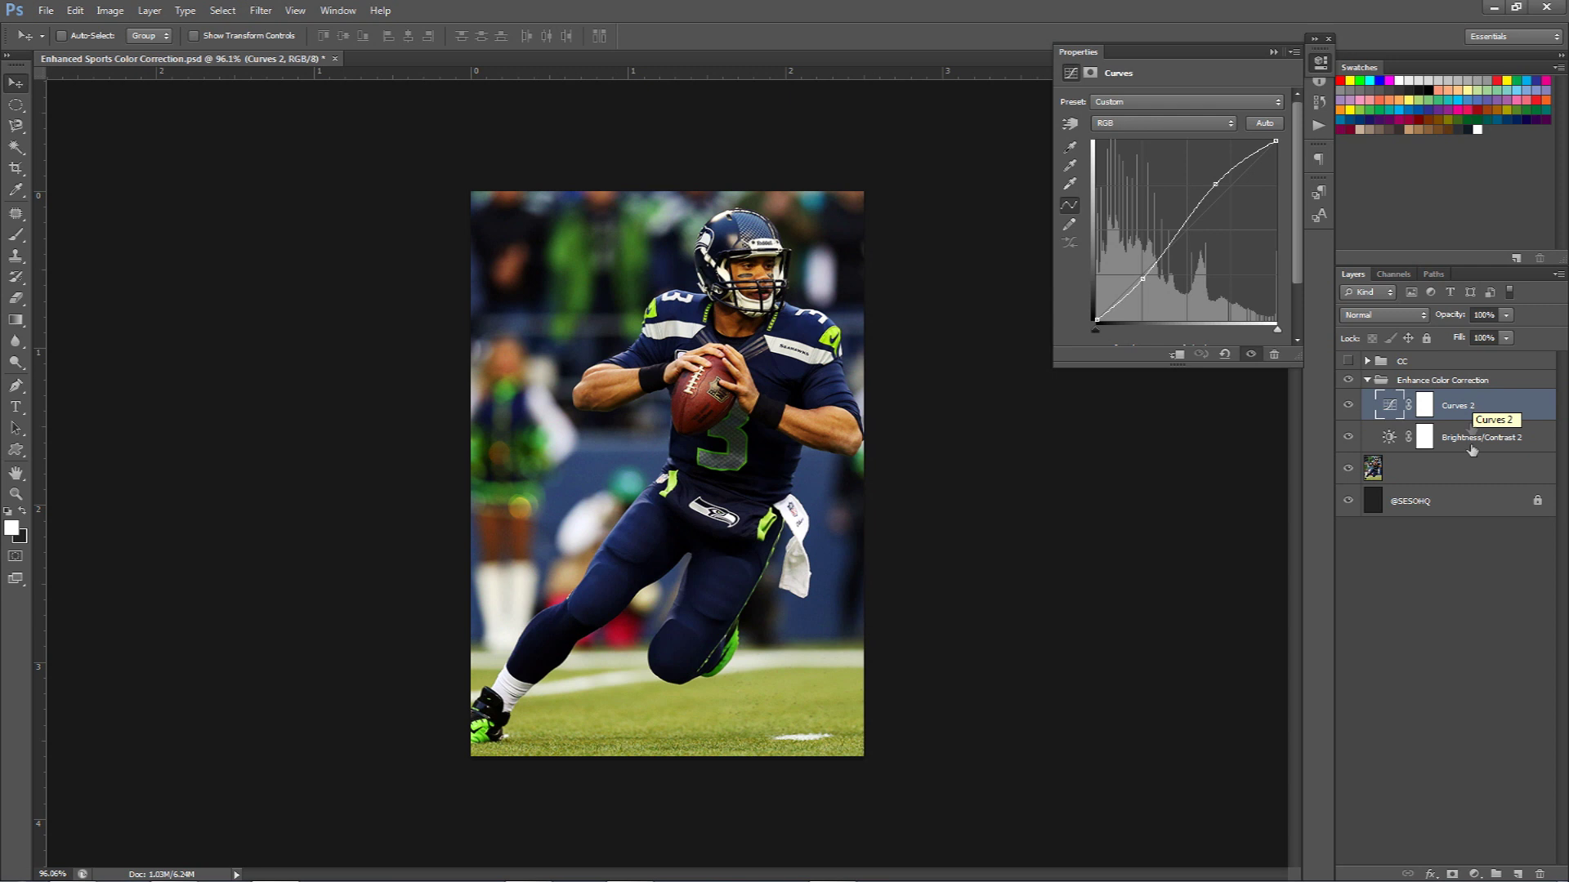
# Add an Exposure adjustment layer above the Curves layer and set its exposure to -0.20.
pyautogui.click(1475, 873)
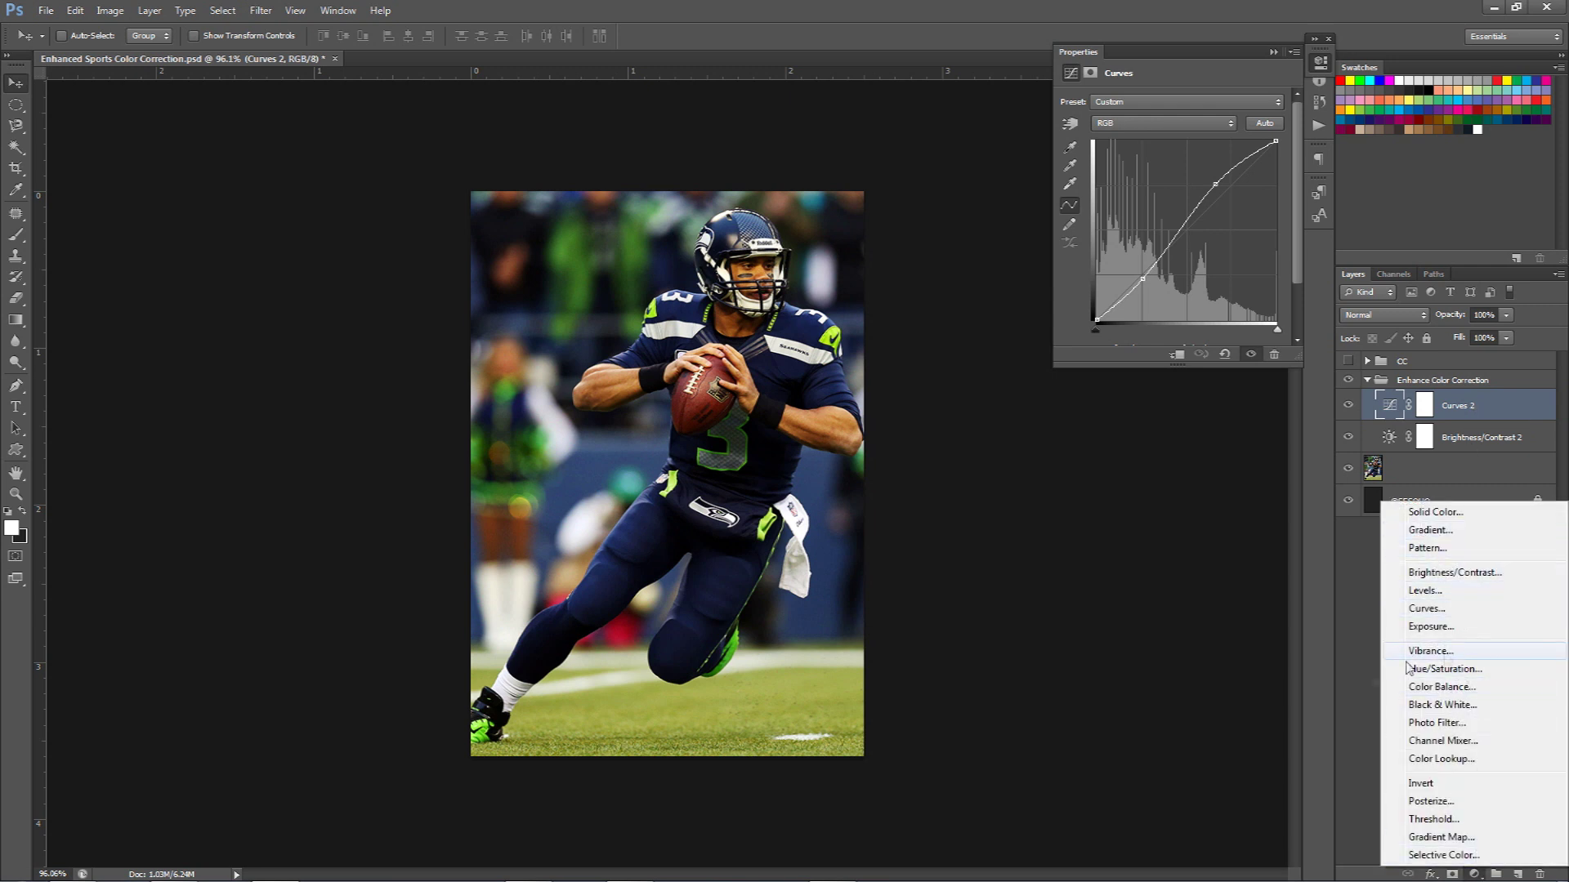
pyautogui.click(1437, 629)
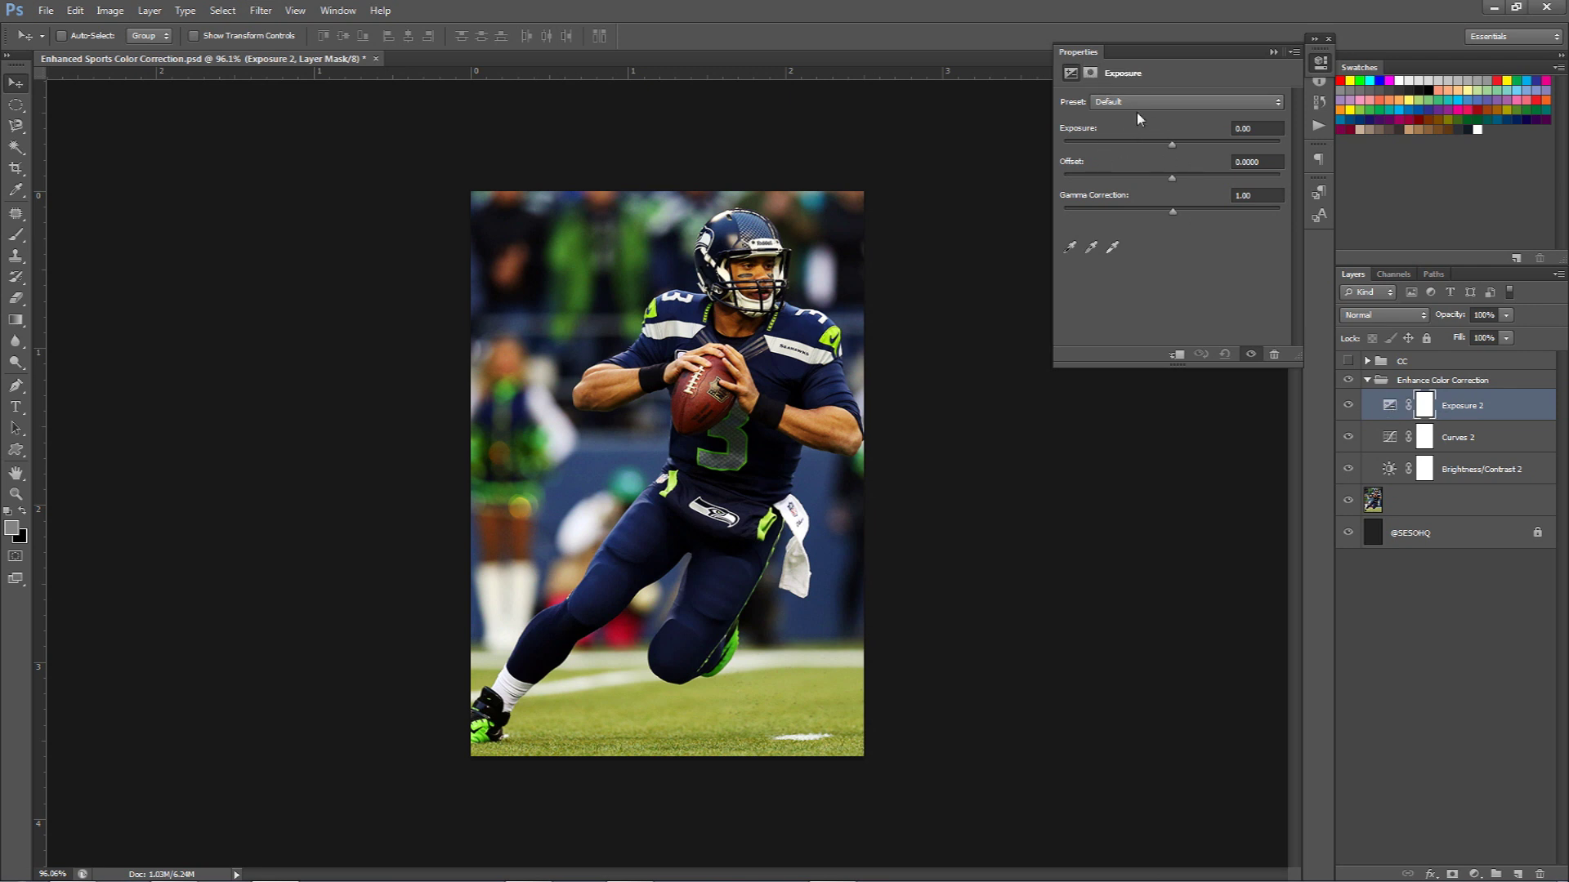
pyautogui.click(1254, 129)
pyautogui.write('-0.20')
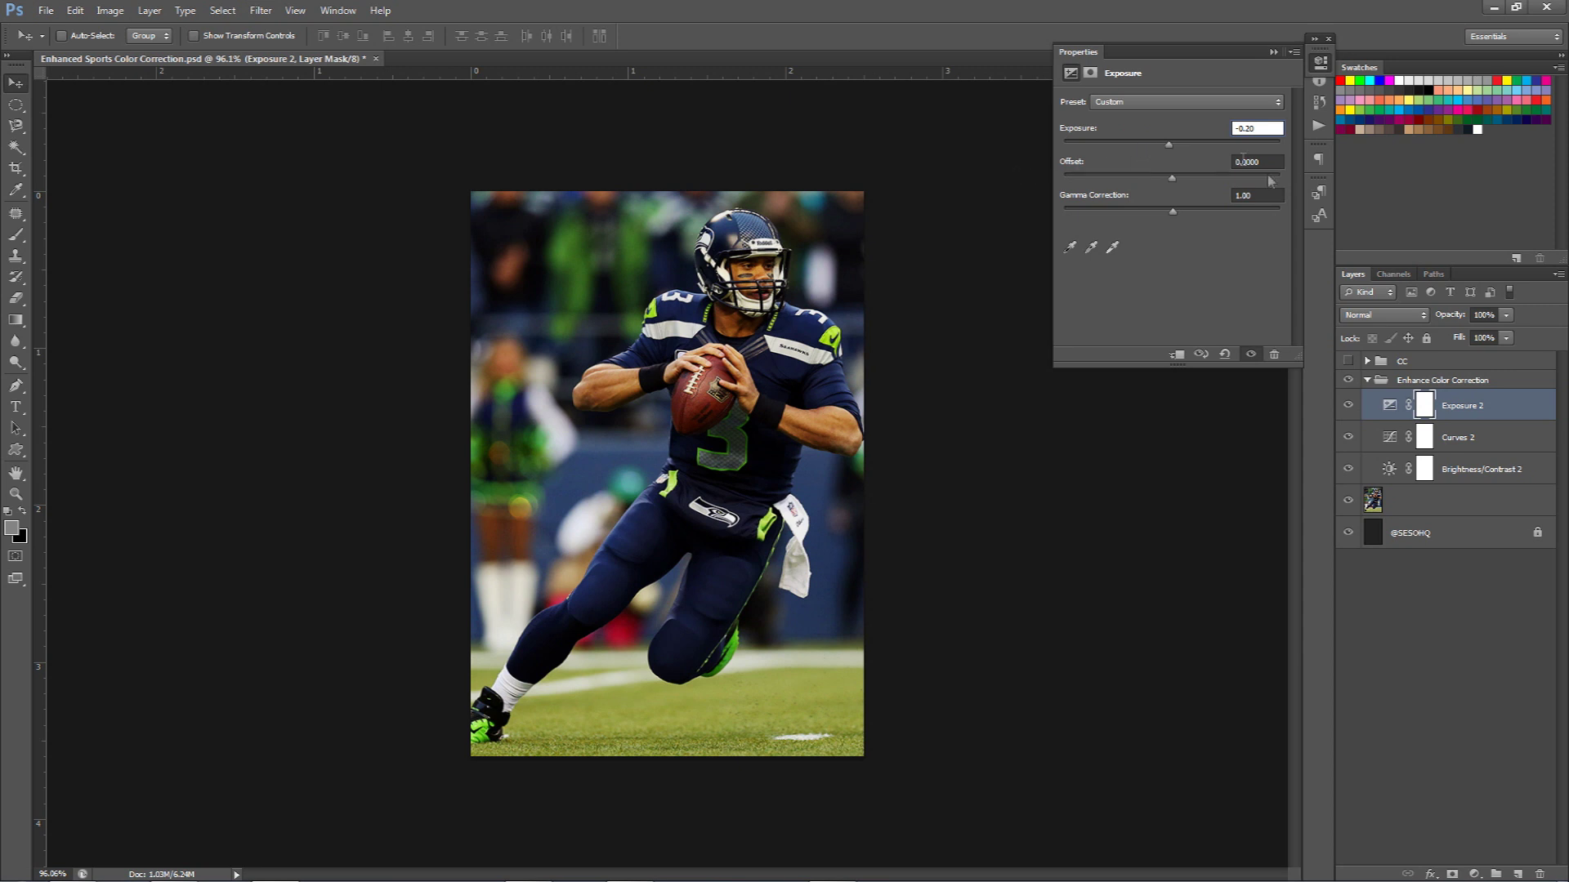
# Try much lower and higher exposure values, including -20, and return the exposure to -0.20.
pyautogui.moveTo(1168, 144); pyautogui.dragTo(1033, 149)
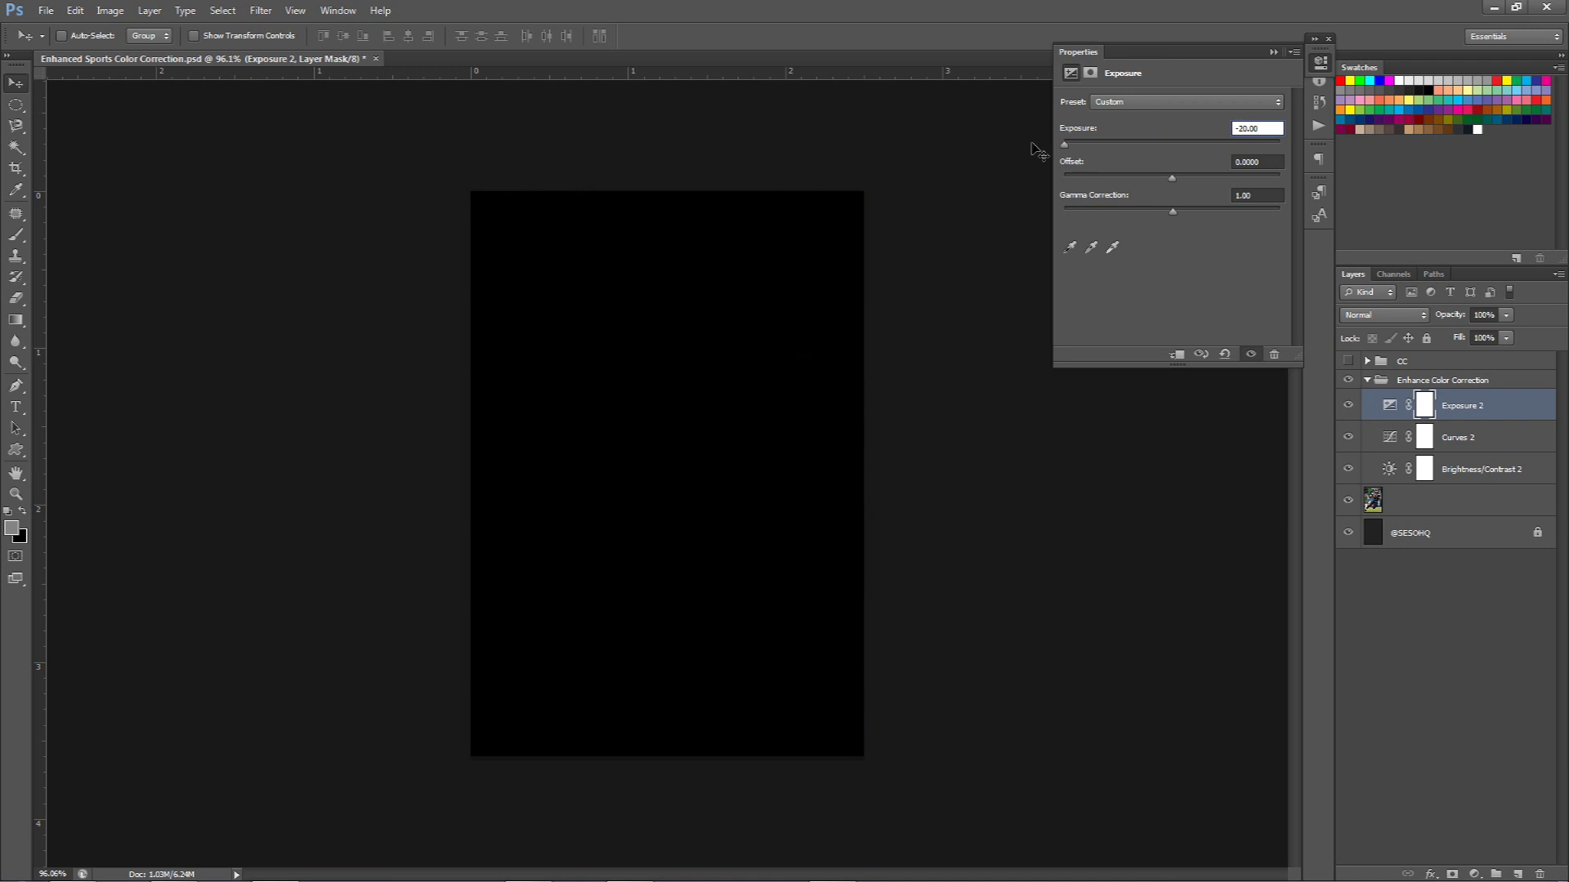
pyautogui.moveTo(1066, 138); pyautogui.dragTo(1114, 144)
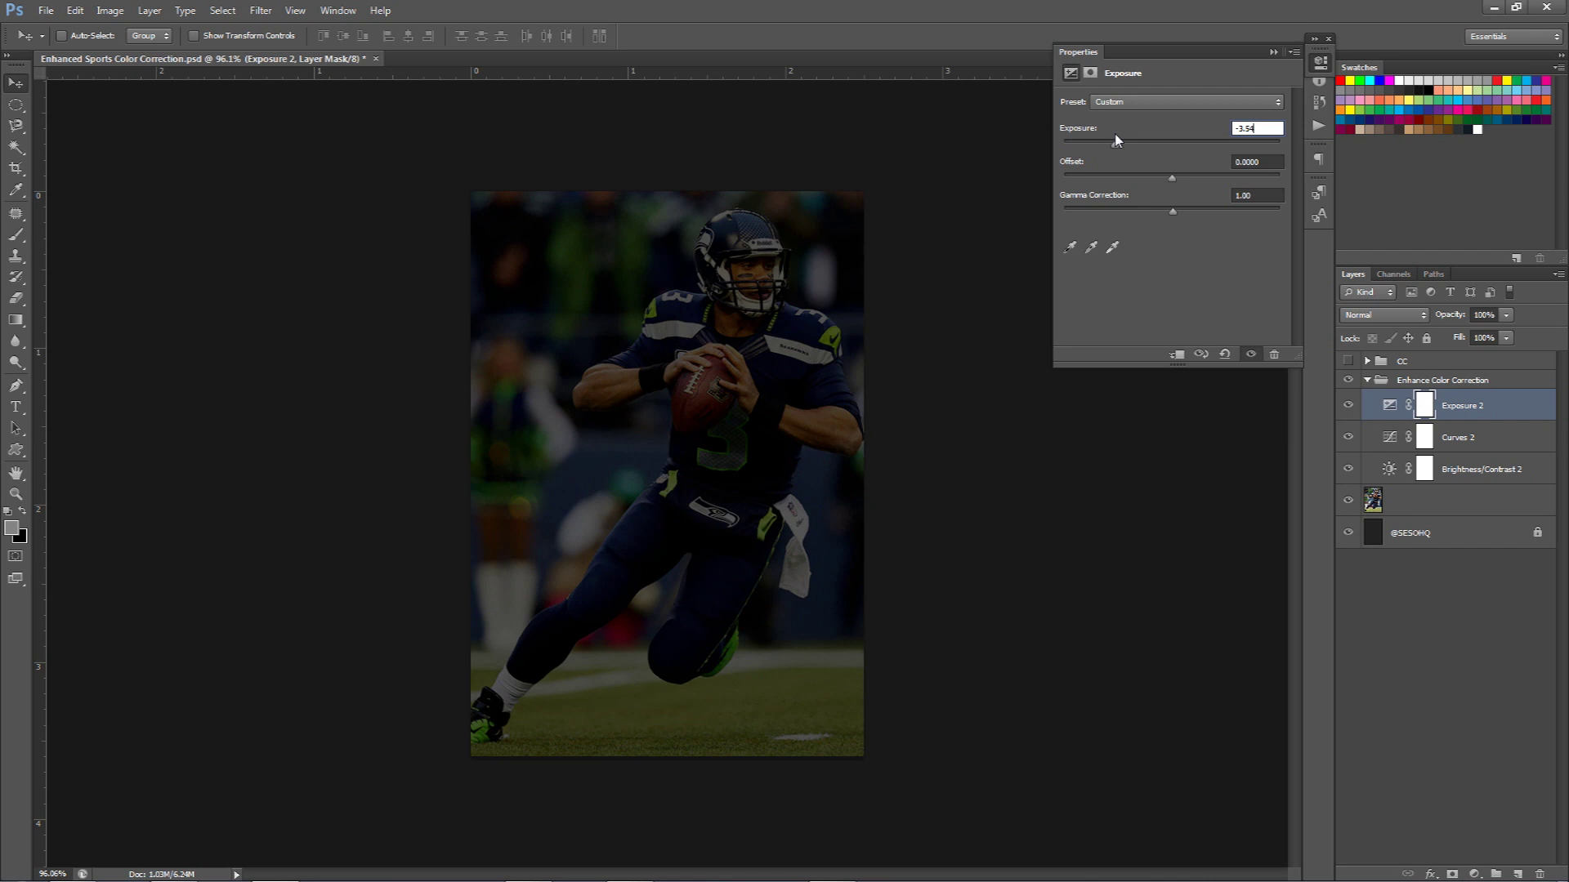
pyautogui.moveTo(1118, 144); pyautogui.dragTo(1238, 146)
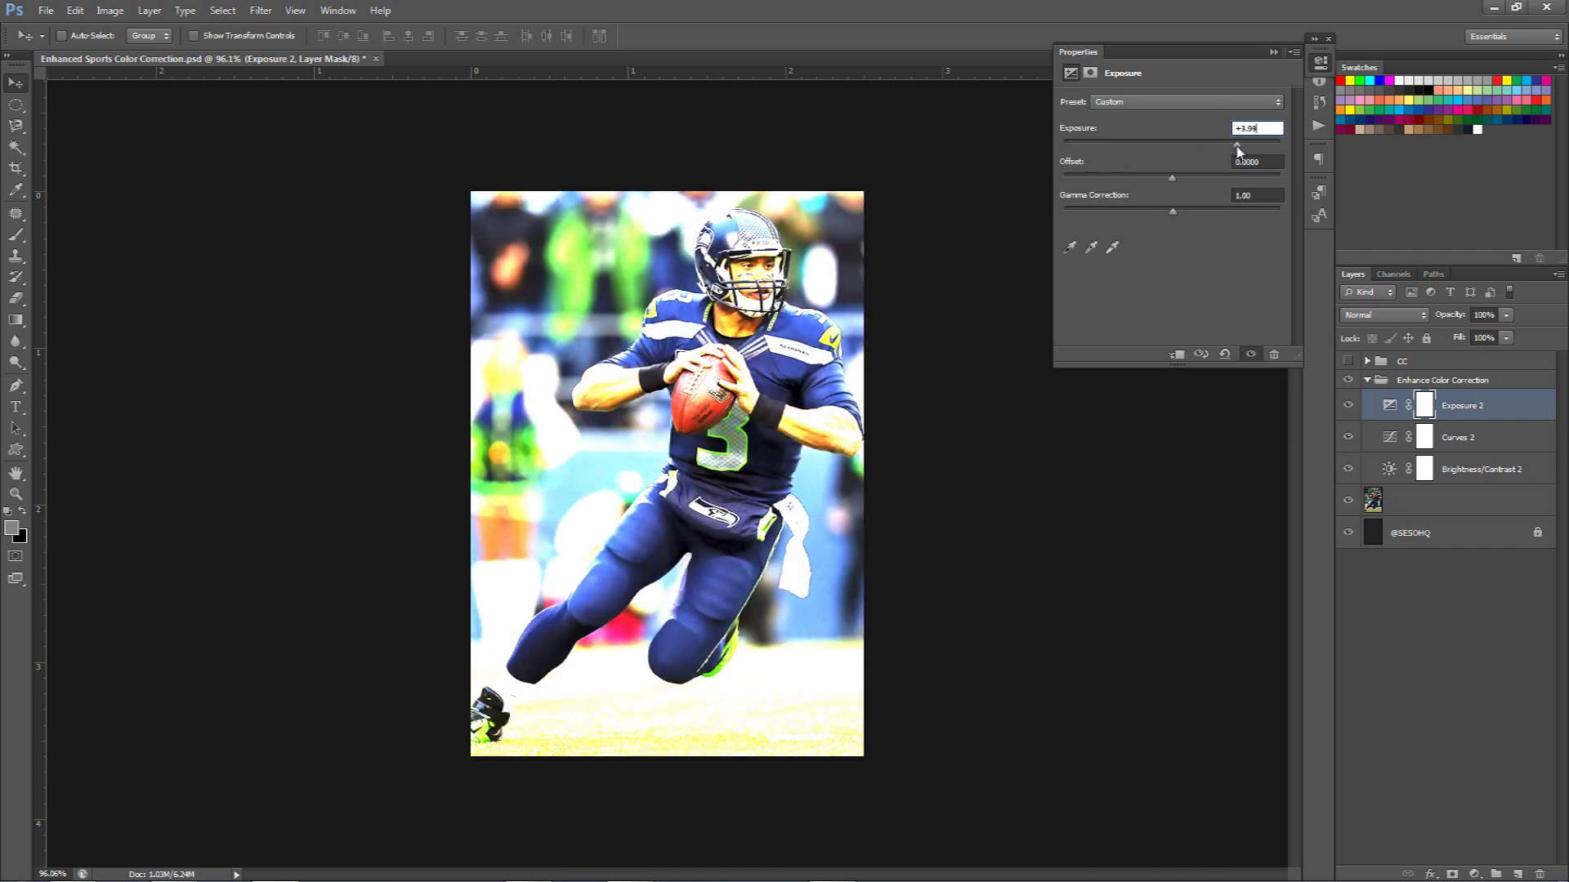
pyautogui.press('Return')
pyautogui.write('-20')
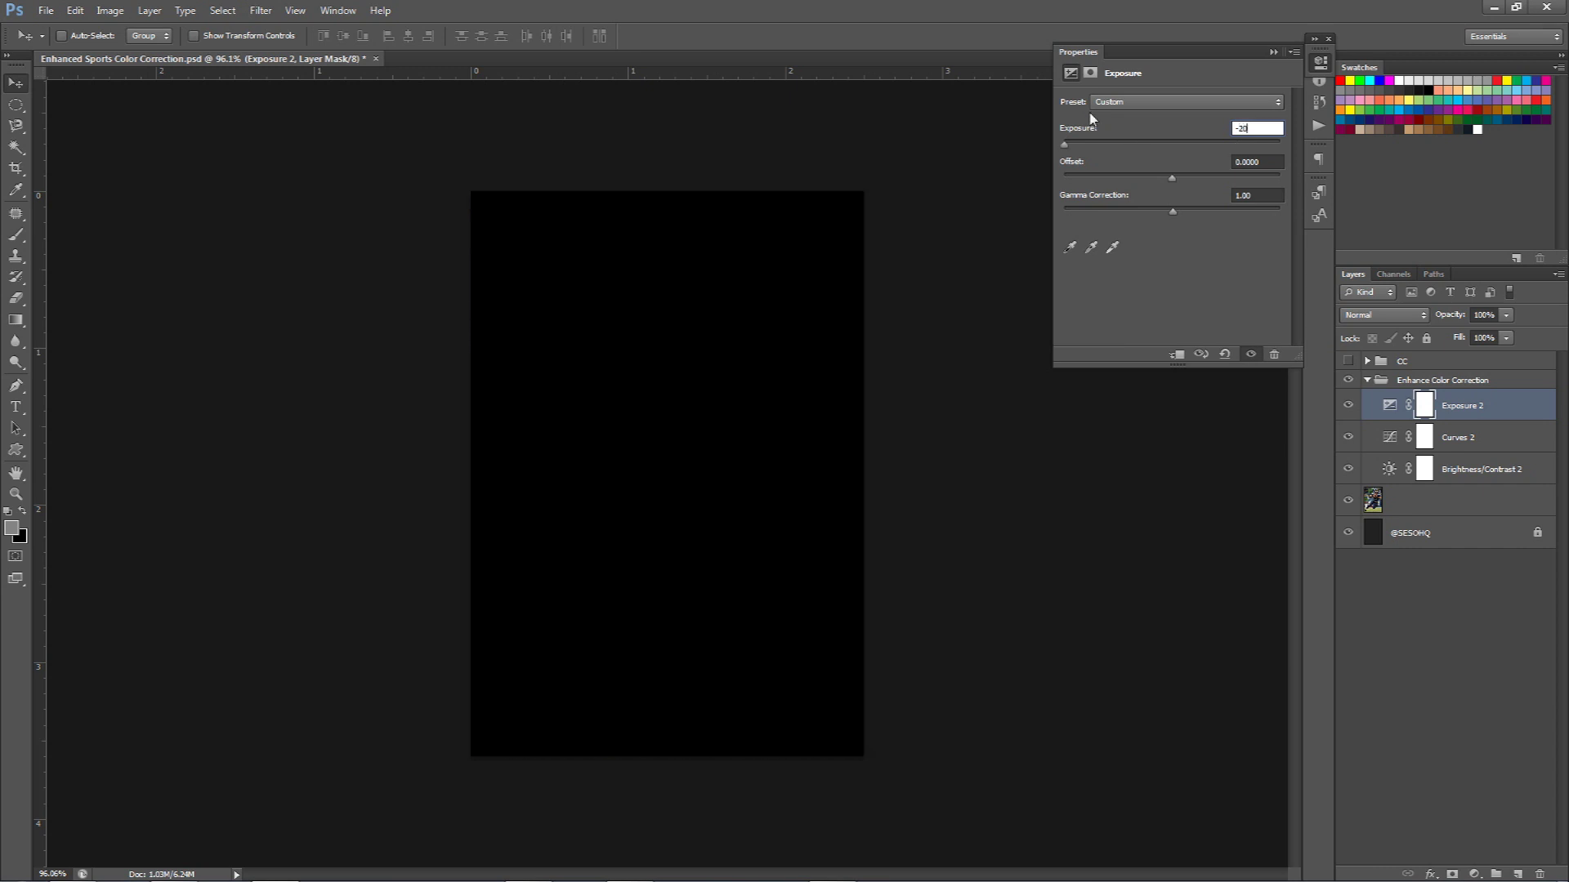
pyautogui.press('Return')
pyautogui.write('-.20')
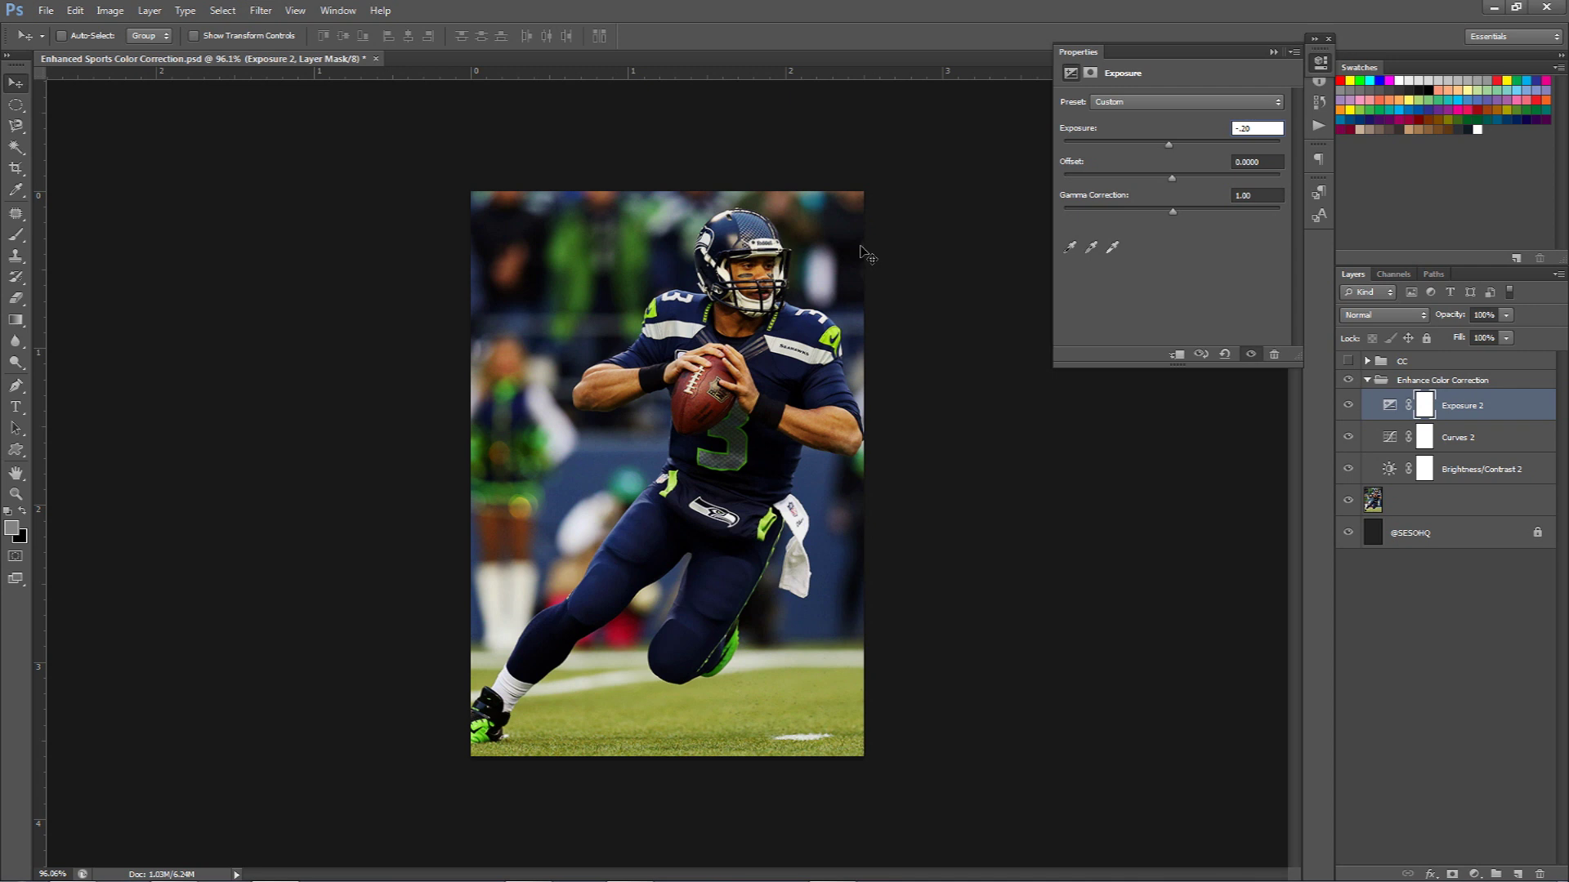
# Set the Exposure adjustment's offset to 0.06 and gamma correction to about 0.51, and compare the photo with and without it.
pyautogui.click(1268, 161)
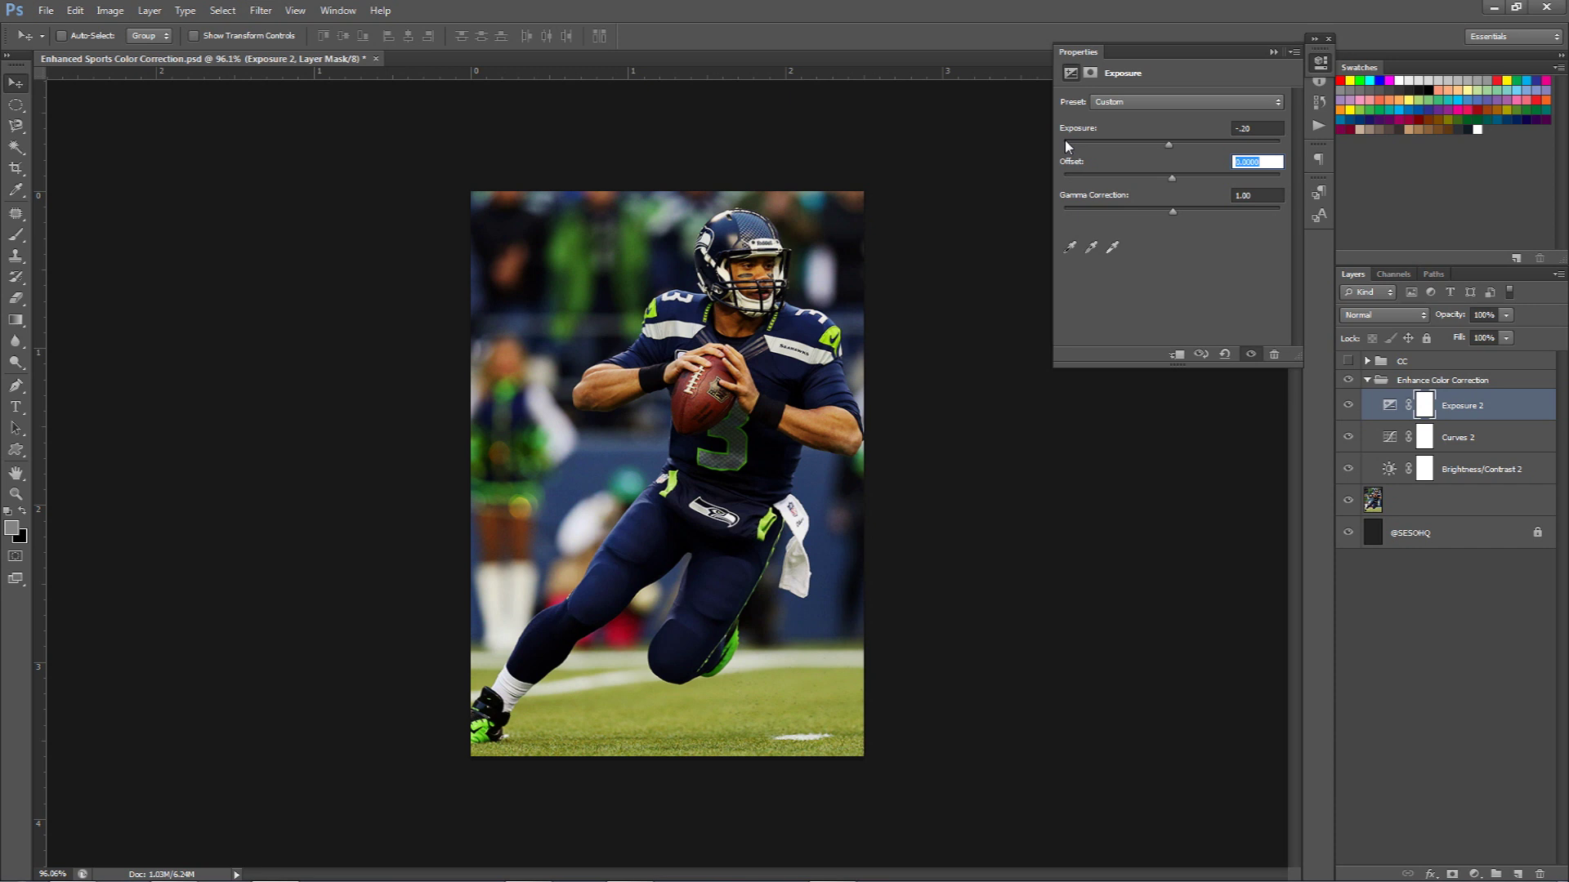
pyautogui.write('.05')
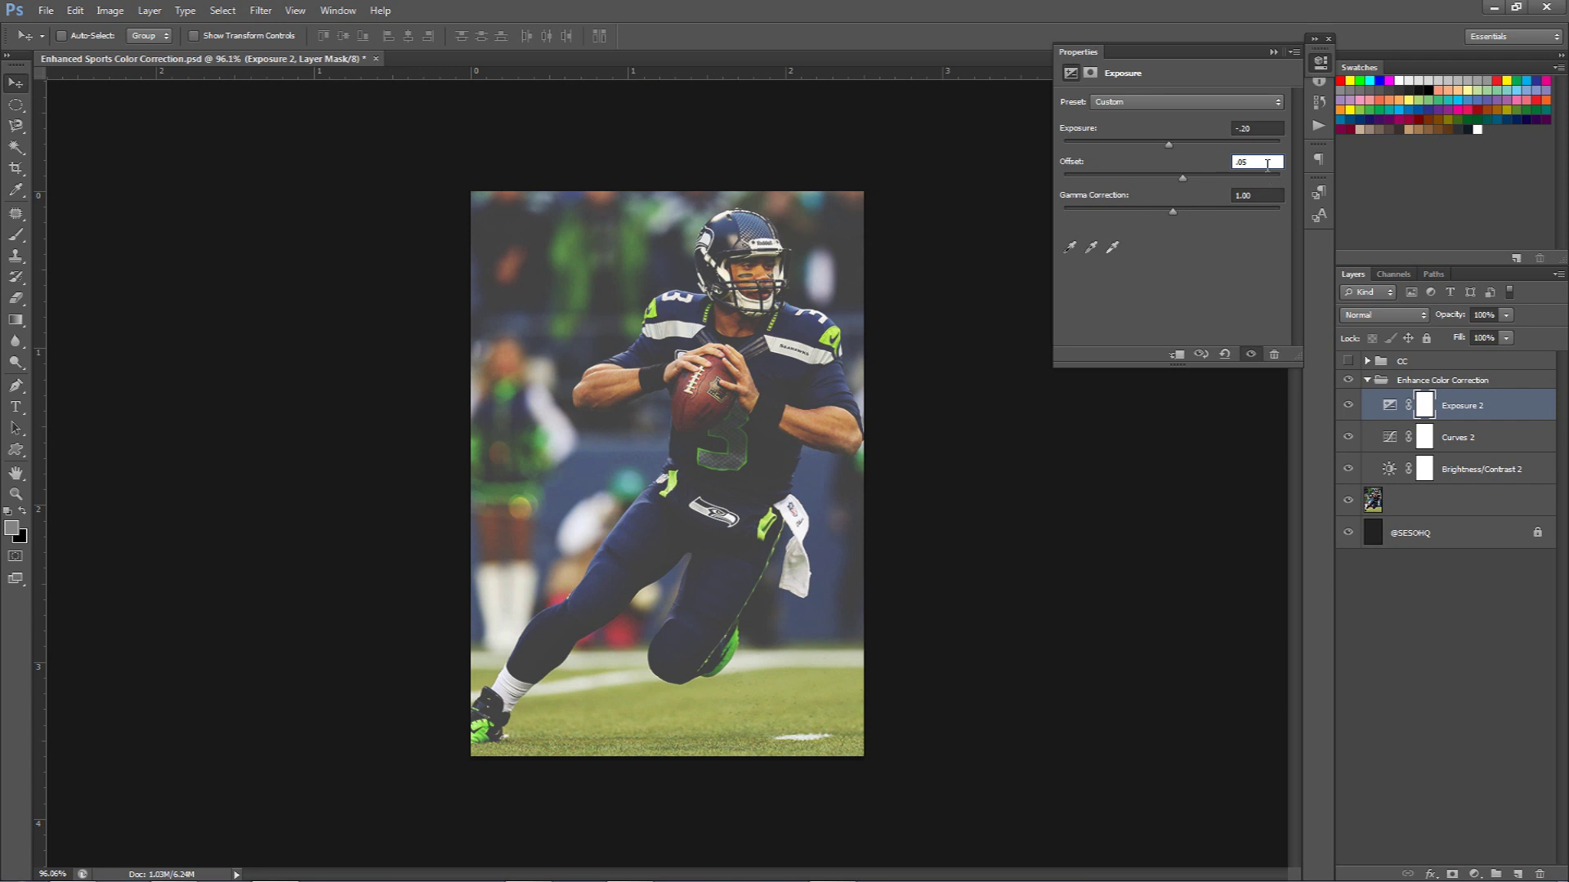
pyautogui.write('6')
pyautogui.moveTo(1174, 212); pyautogui.dragTo(1213, 214)
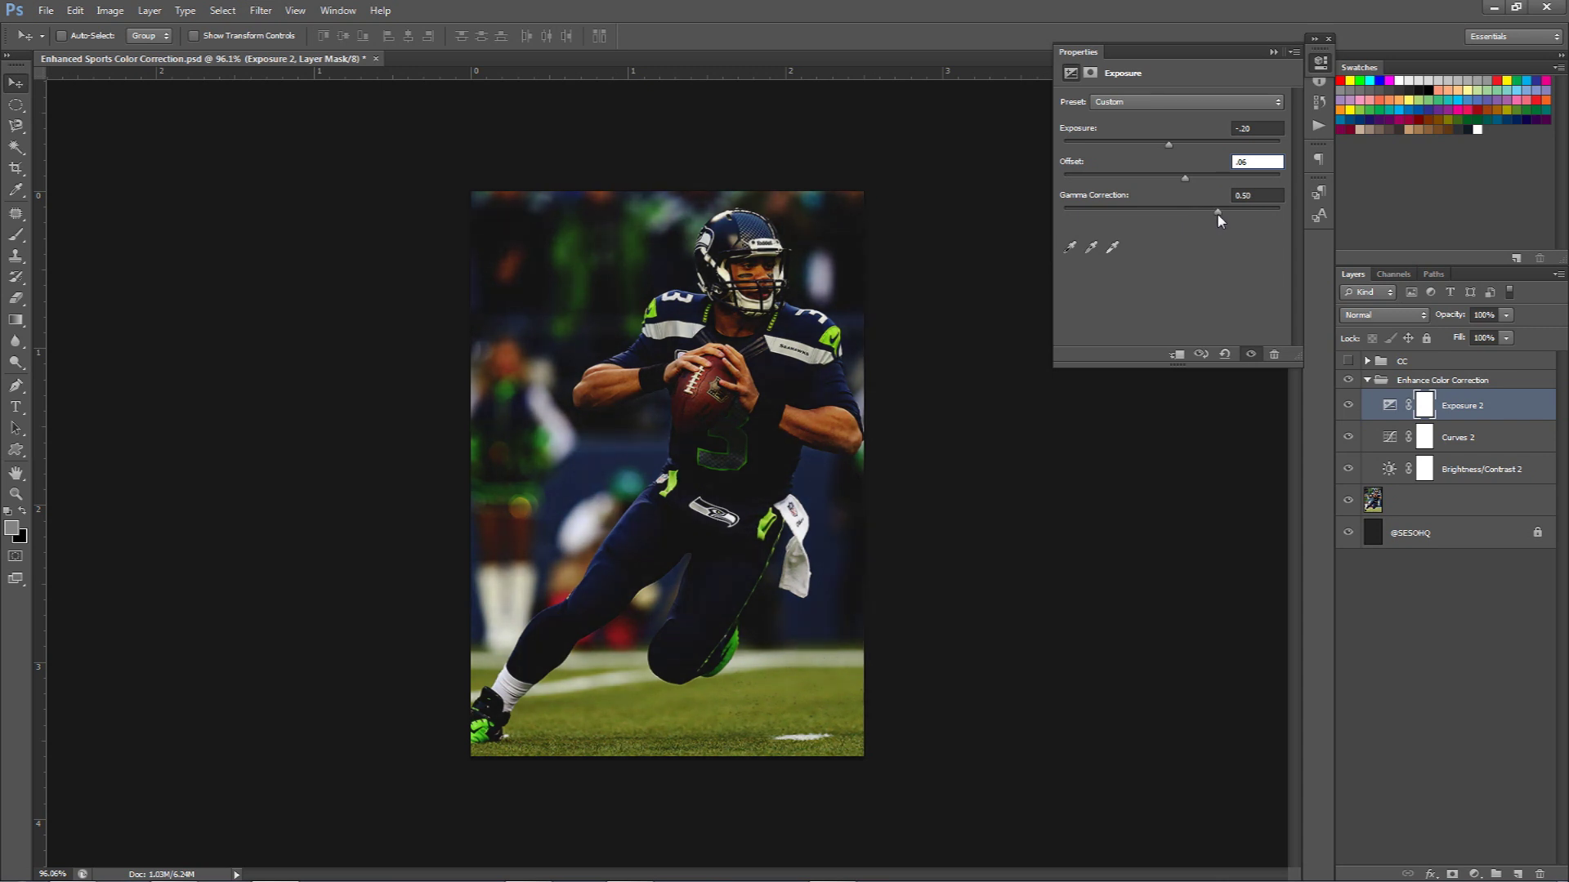
pyautogui.moveTo(1214, 215); pyautogui.dragTo(1217, 215)
pyautogui.click(1349, 405)
pyautogui.click(1349, 405)
pyautogui.click(1350, 406)
pyautogui.click(1350, 406)
pyautogui.click(1483, 407)
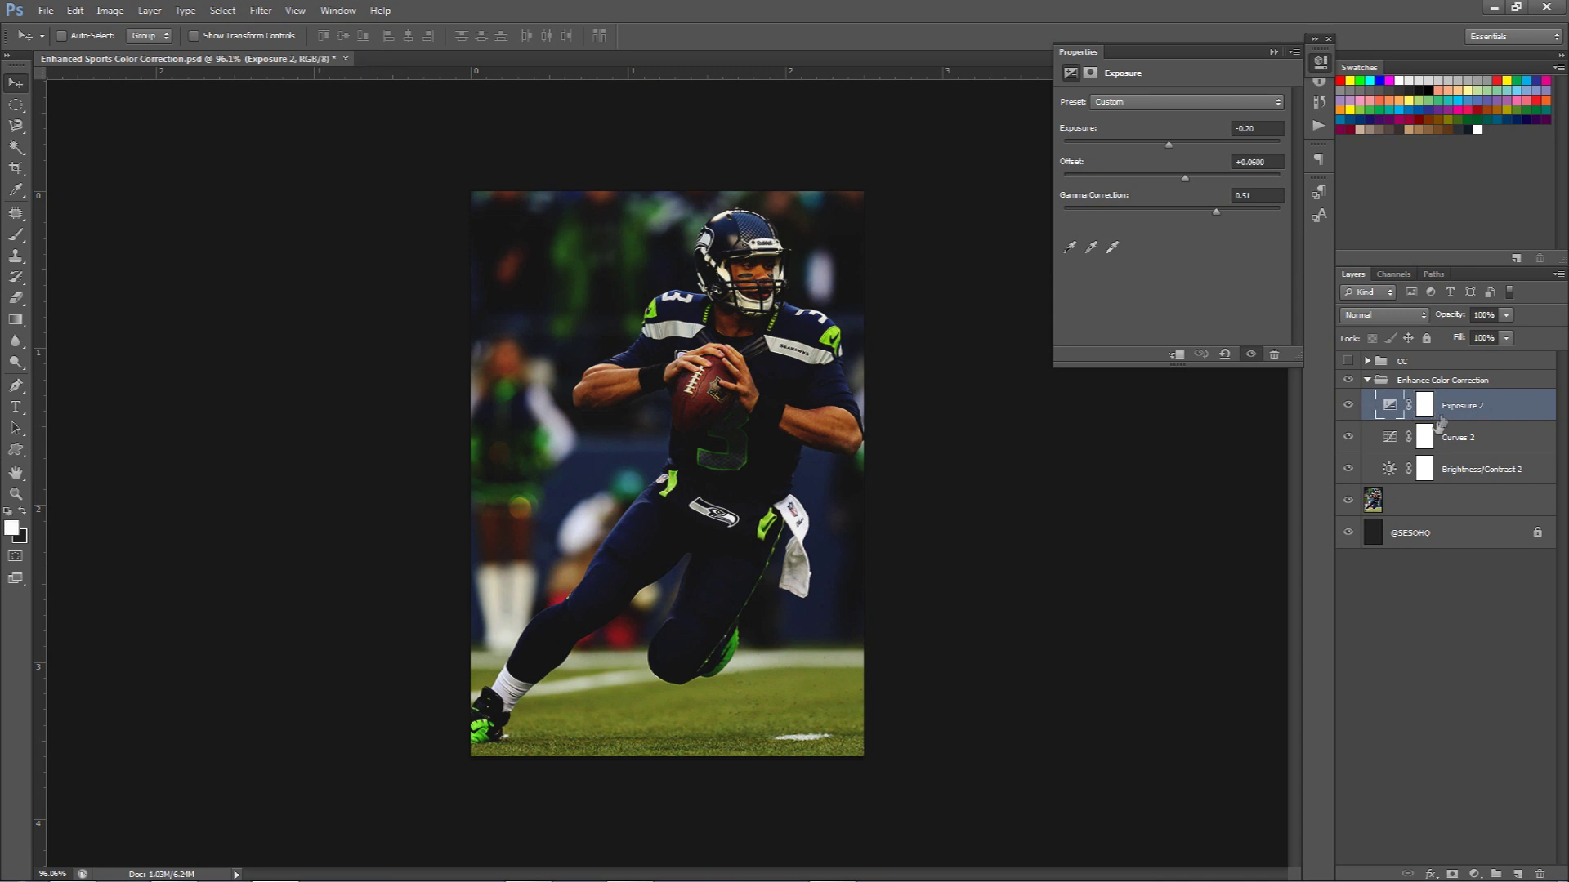
# Add a Gradient Map adjustment layer above the Exposure layer and set the gradient's starting color stop to #1e1e1e.
pyautogui.click(1474, 874)
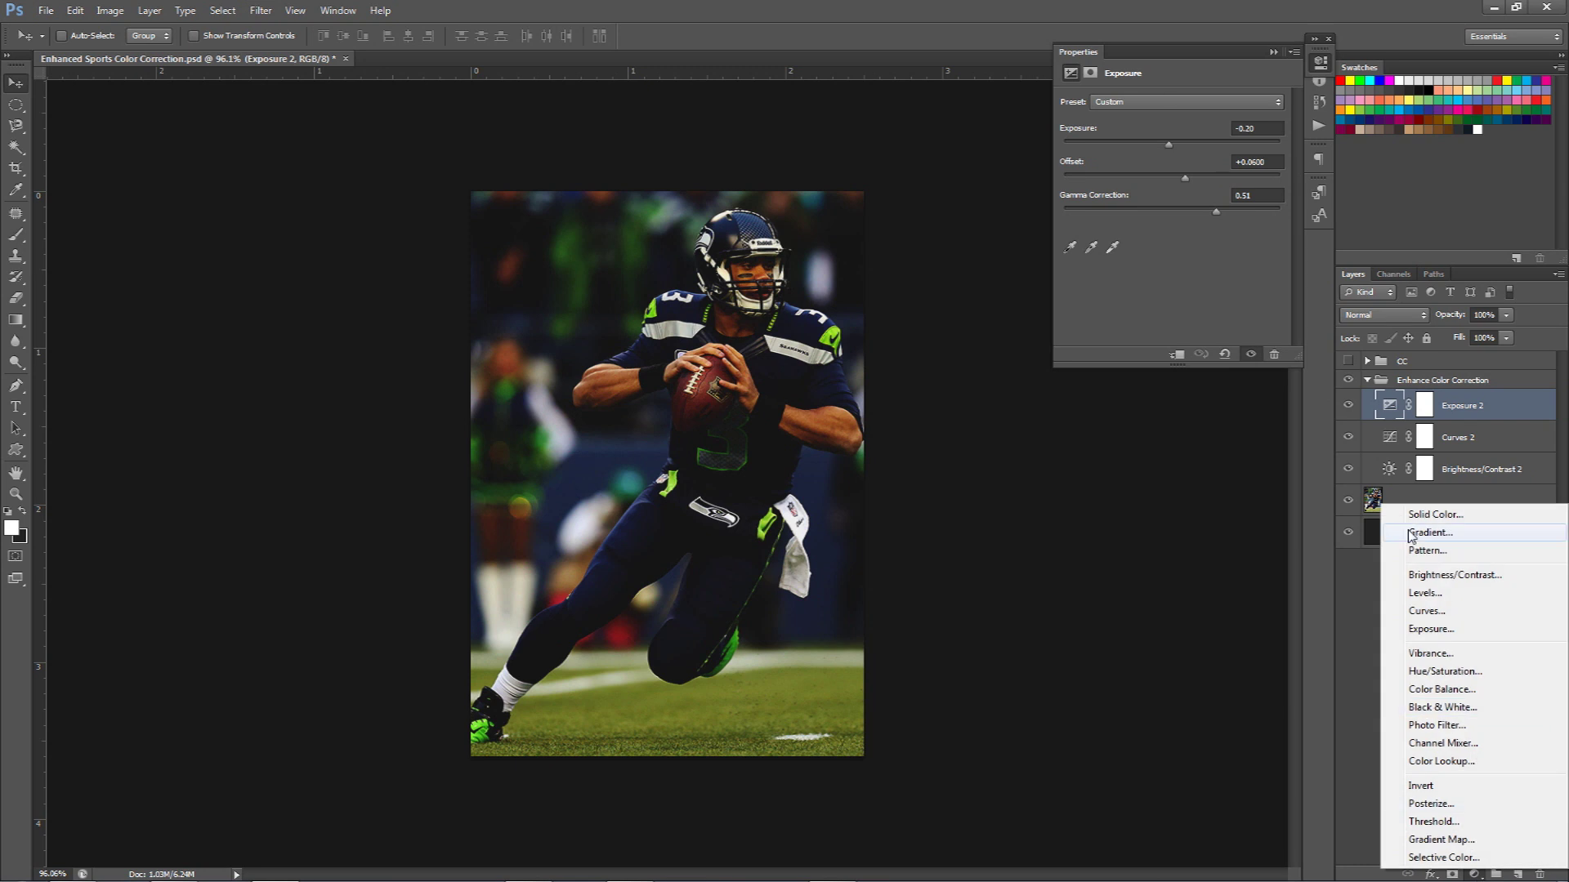
pyautogui.click(1462, 839)
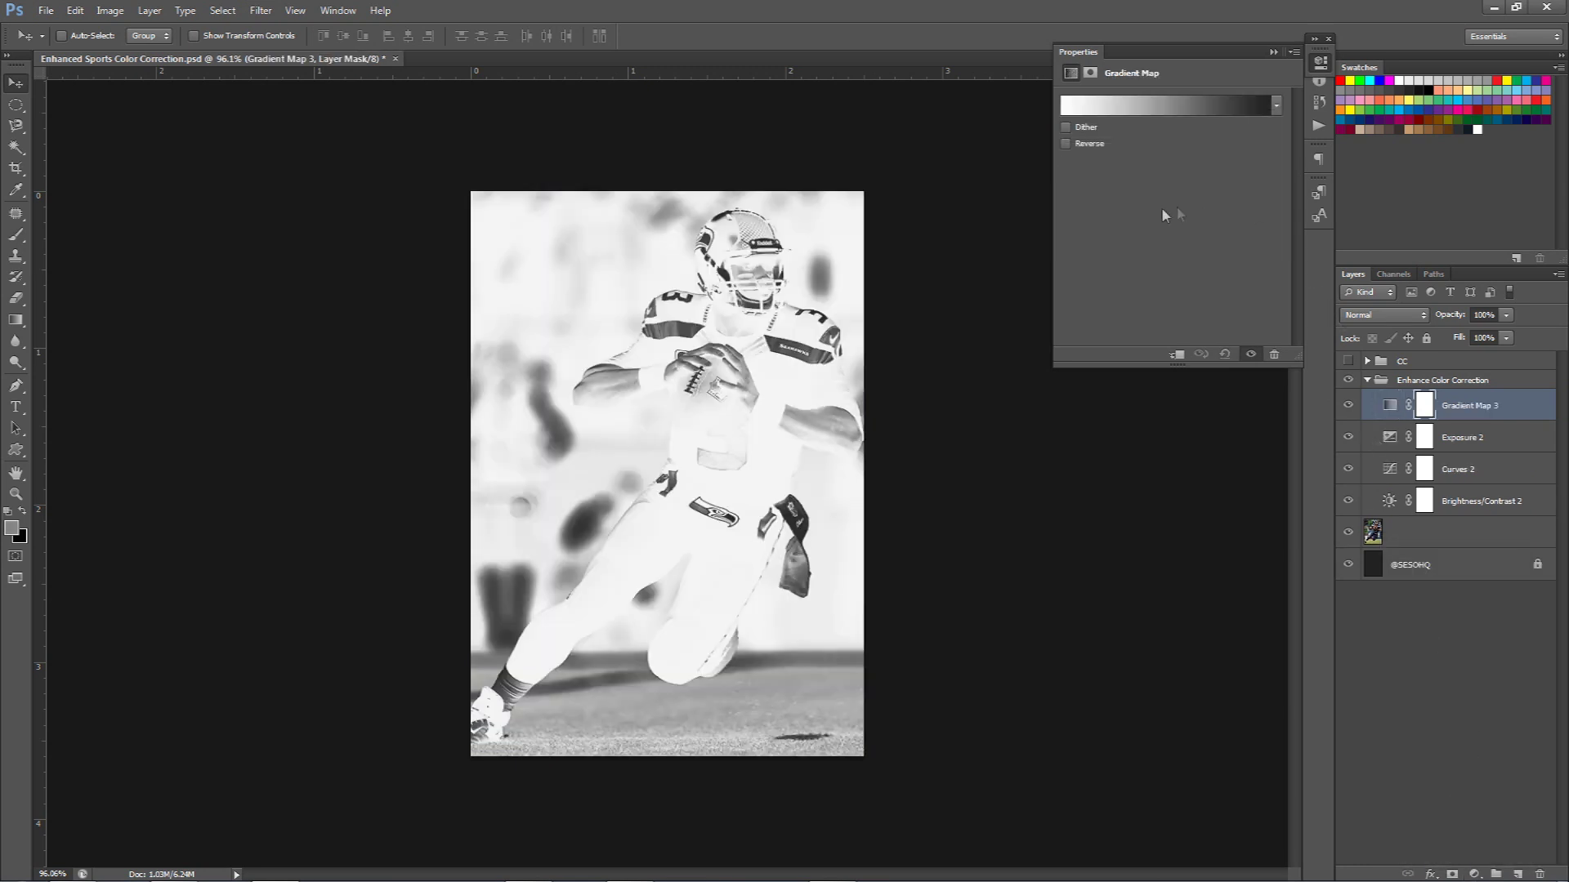
pyautogui.click(1136, 104)
pyautogui.doubleClick(966, 382)
pyautogui.click(1008, 486)
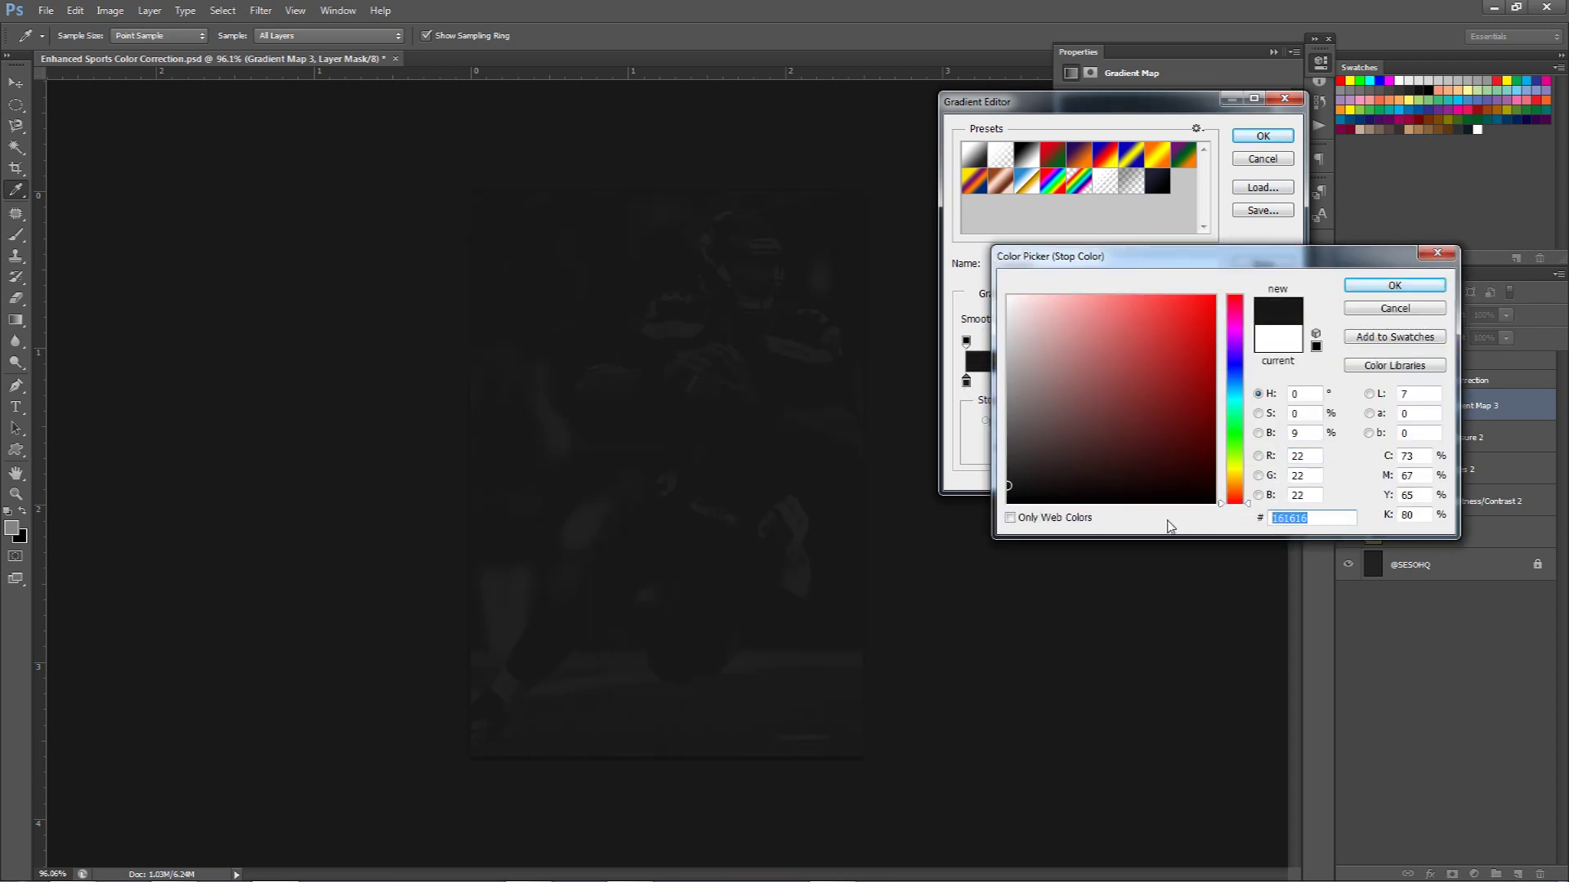
pyautogui.write('1e1e1e')
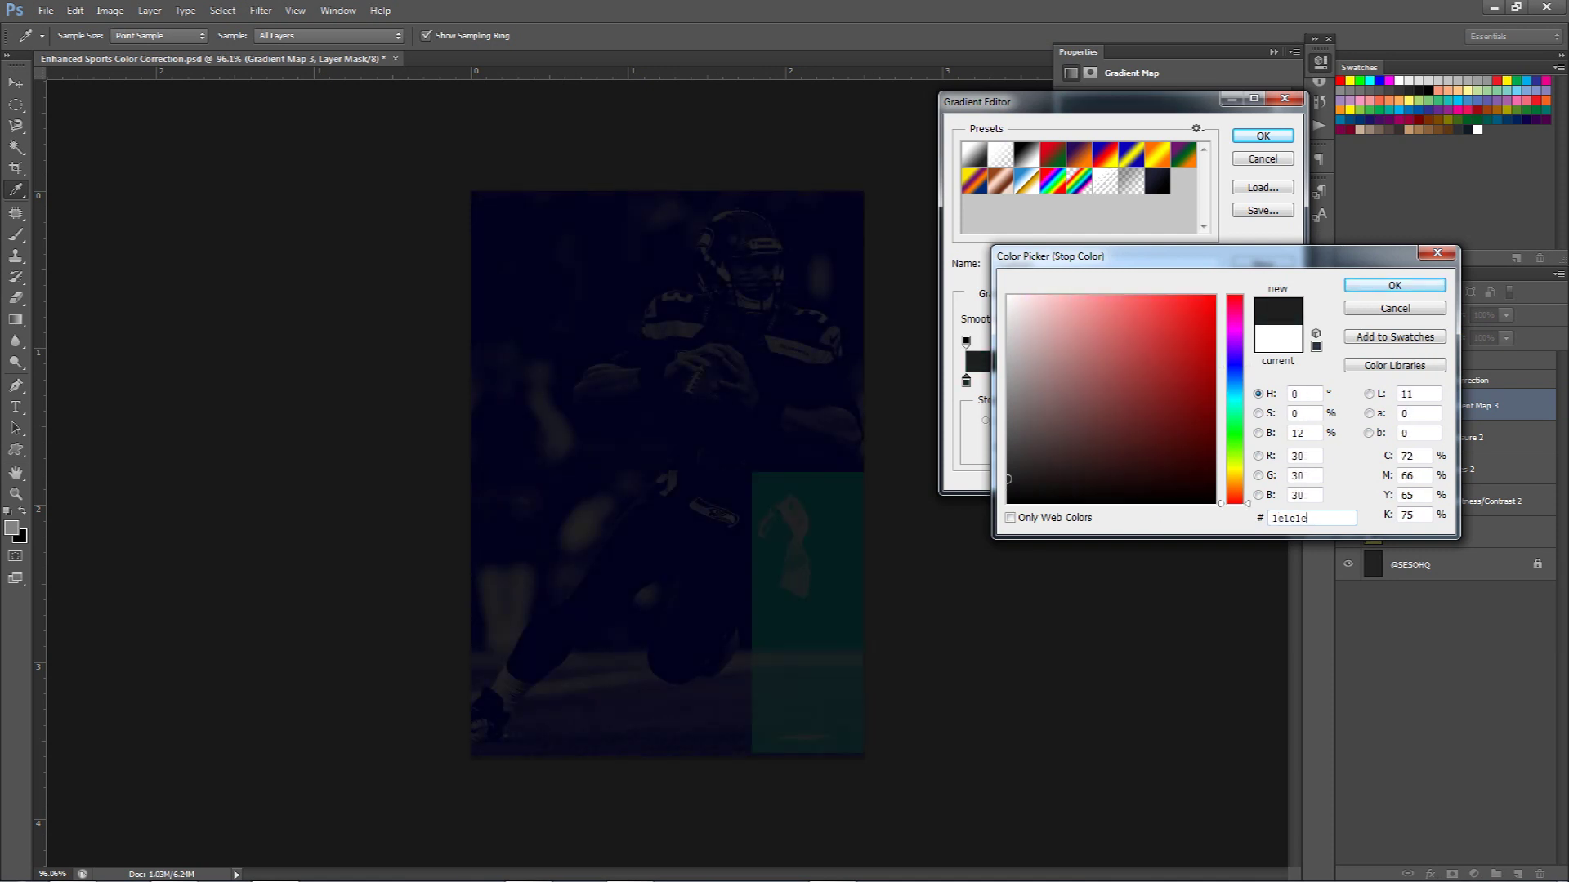
pyautogui.click(1396, 287)
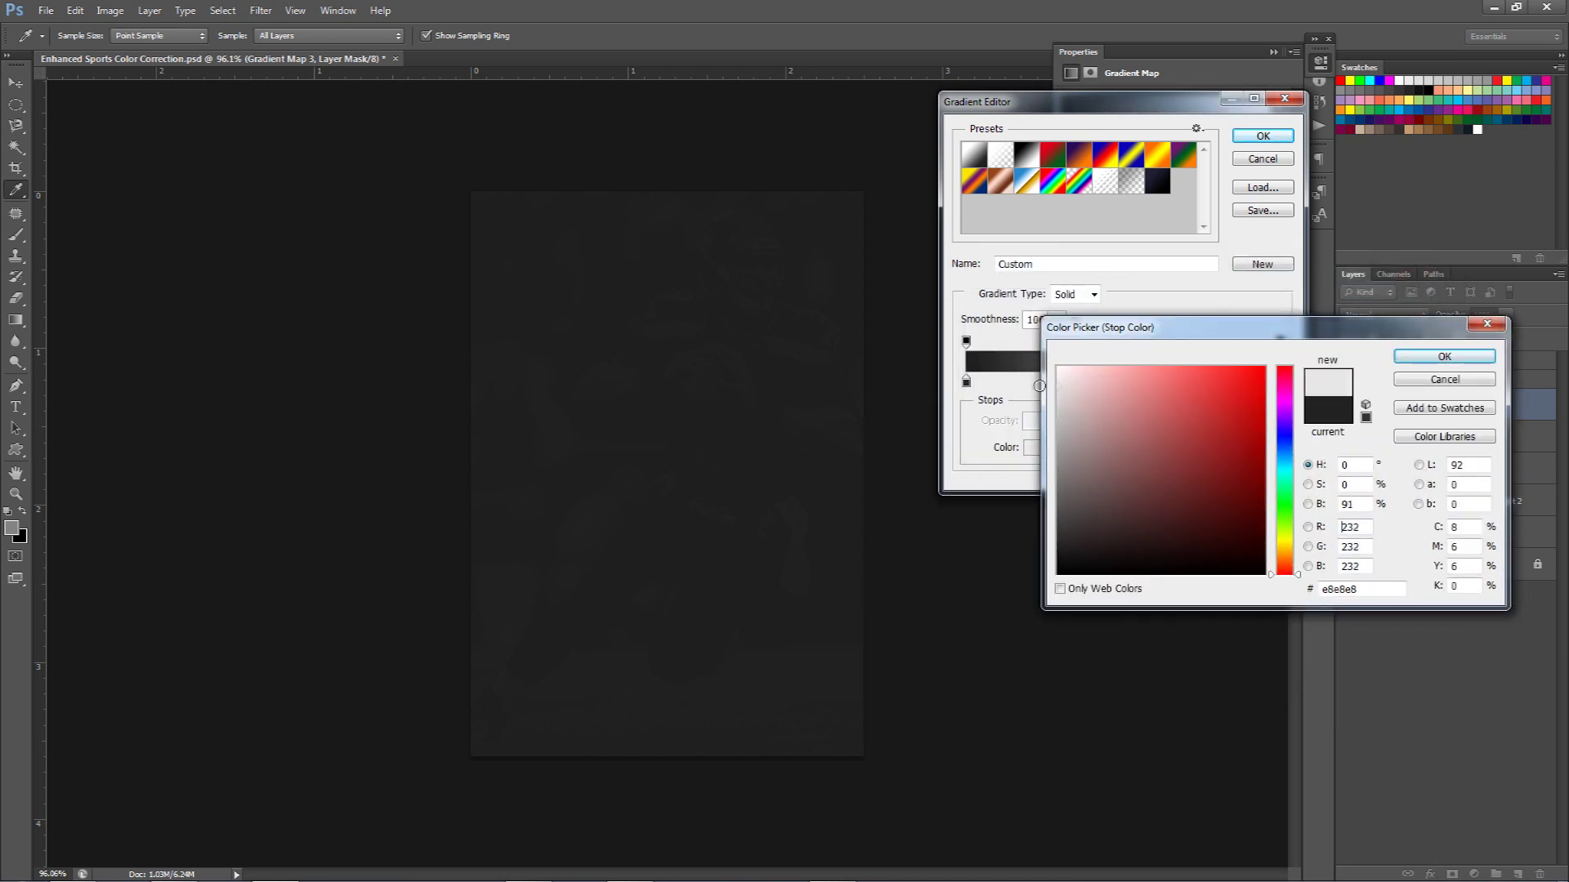
# Set the gradient's end color stop to #dbdbdb and apply the edited gradient.
pyautogui.moveTo(1038, 386); pyautogui.dragTo(1039, 396)
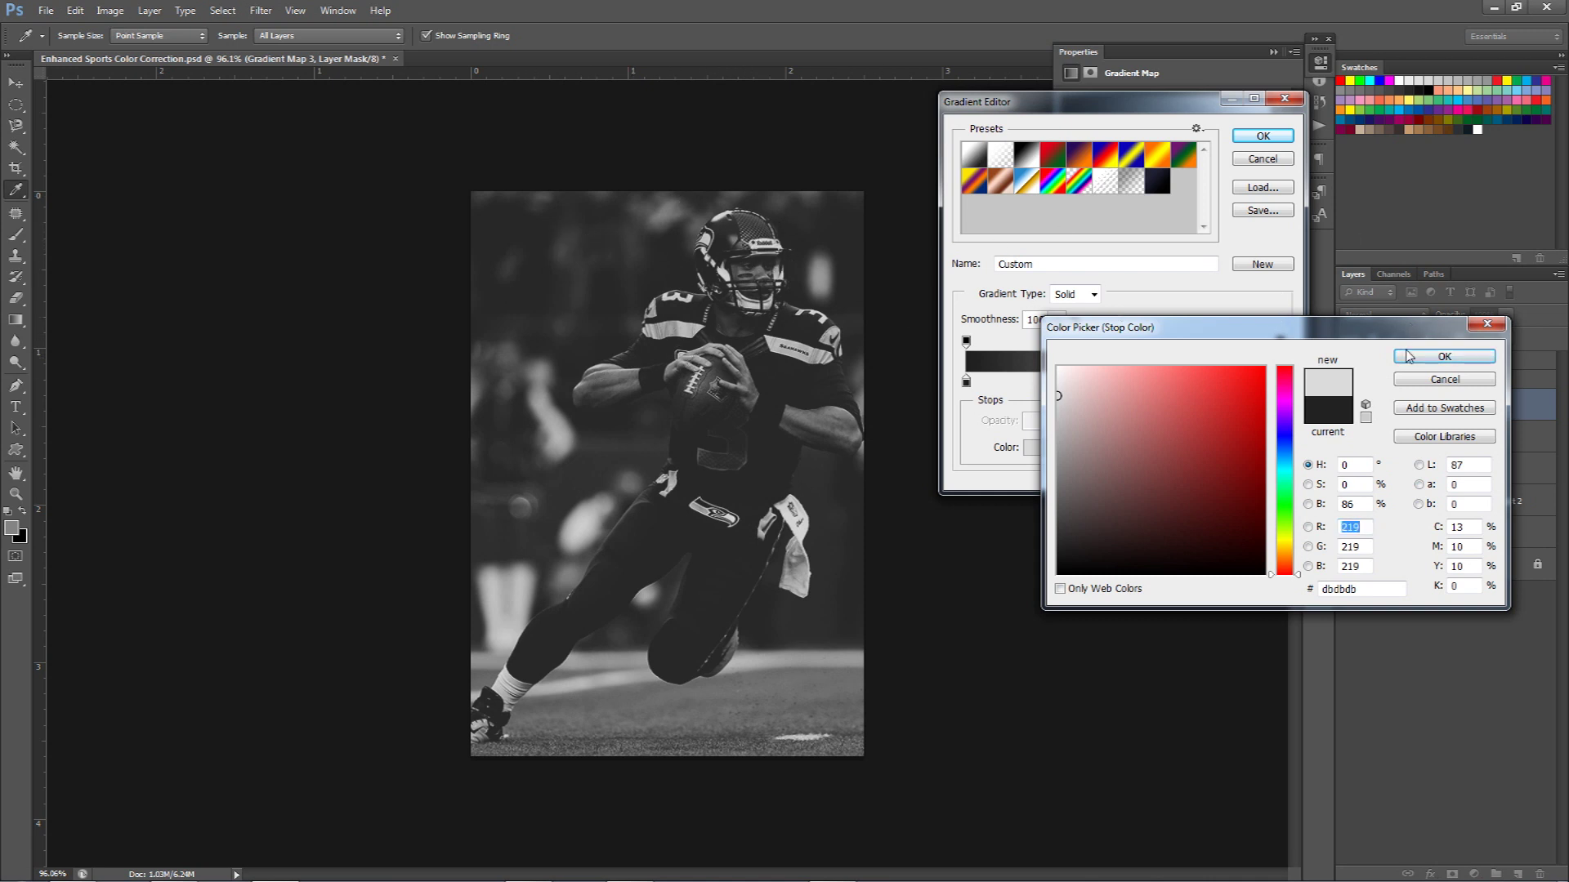
pyautogui.click(1408, 356)
pyautogui.click(1262, 136)
pyautogui.press('v')
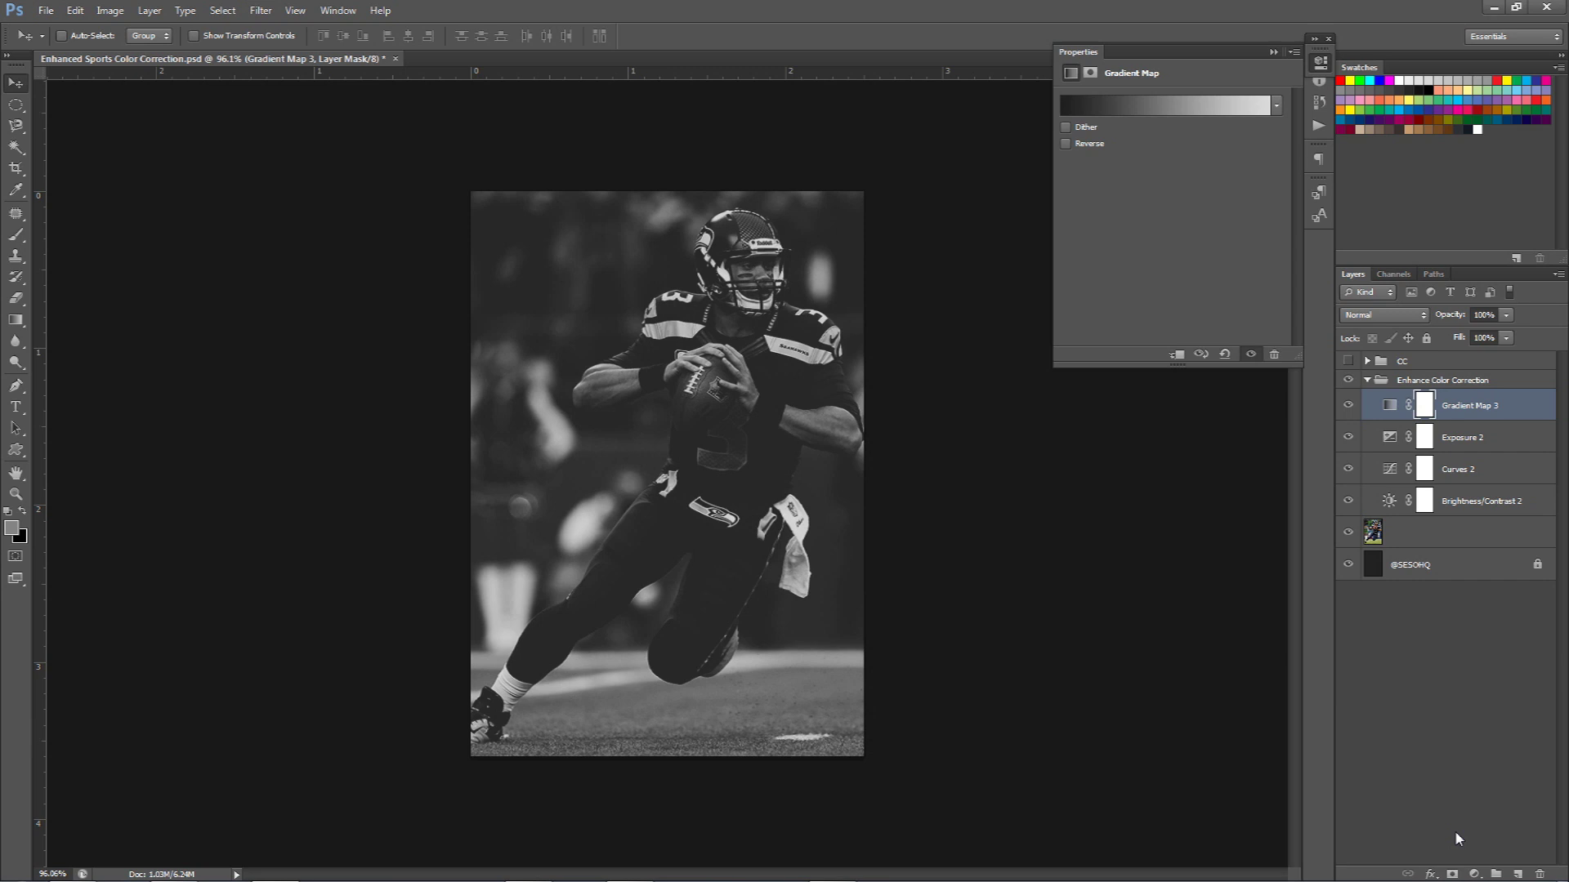
# Target the Gradient Map's layer mask and draw a circular marquee selection about as wide as the photo over the player.
pyautogui.click(1426, 407)
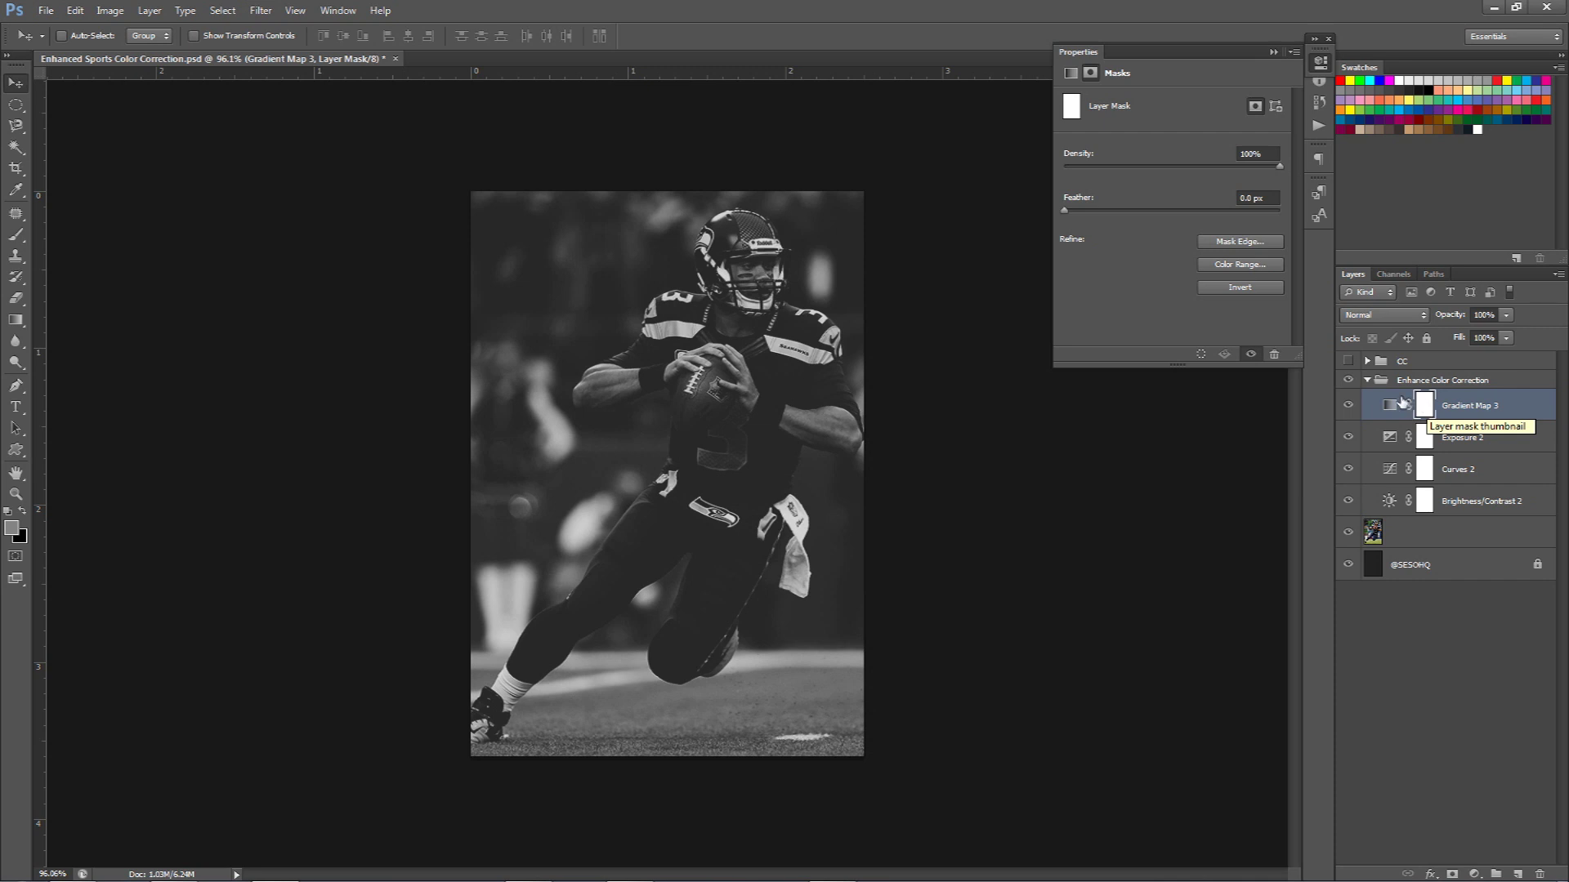
pyautogui.click(1390, 405)
pyautogui.click(1426, 409)
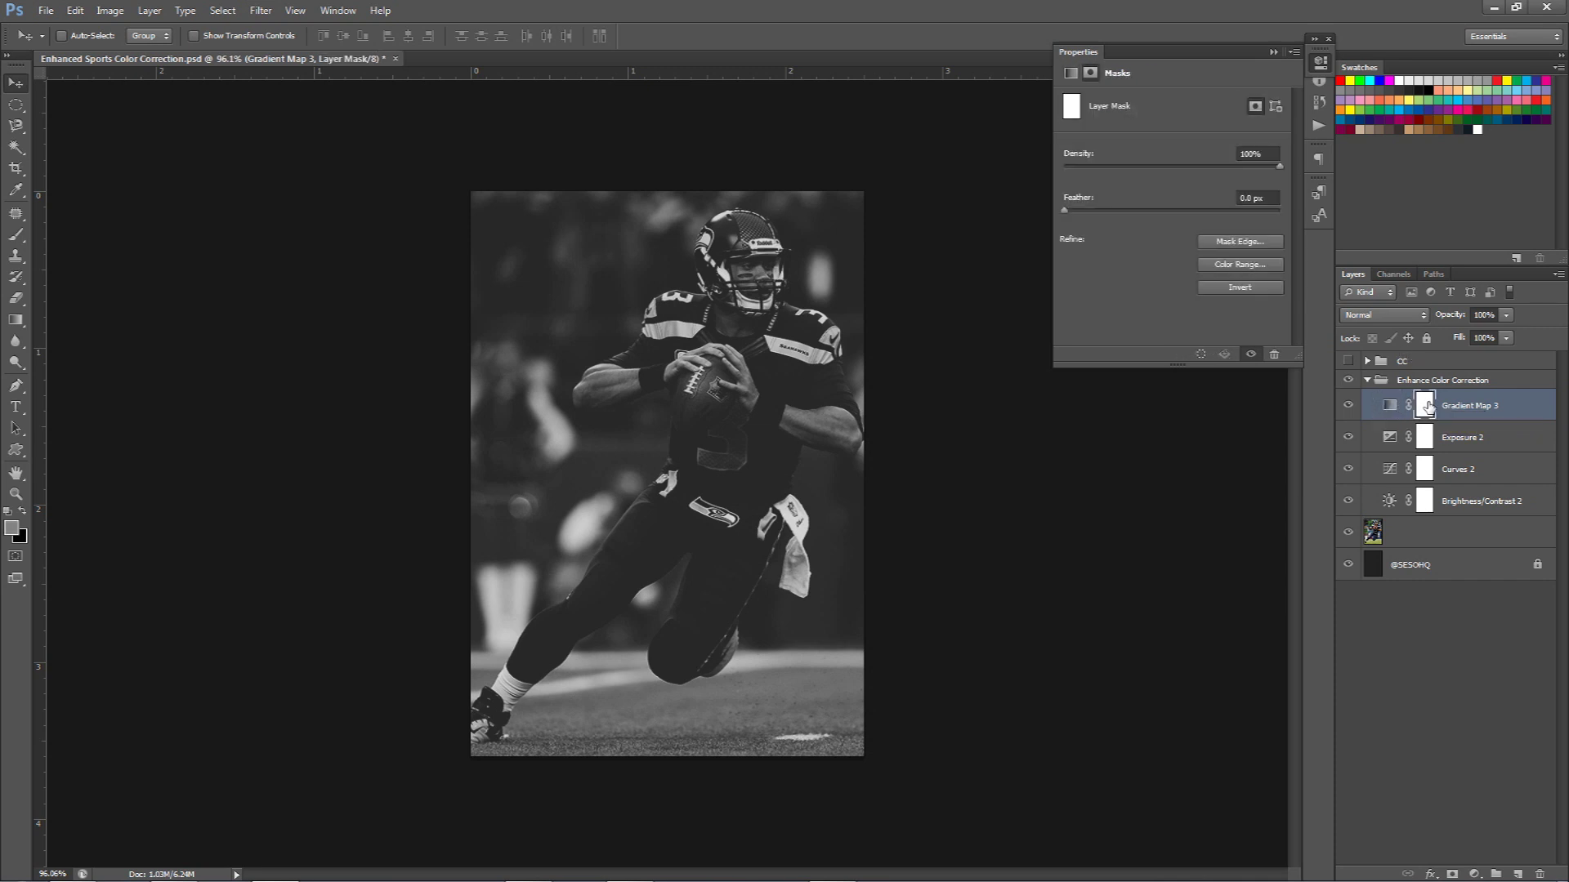
pyautogui.click(27, 112)
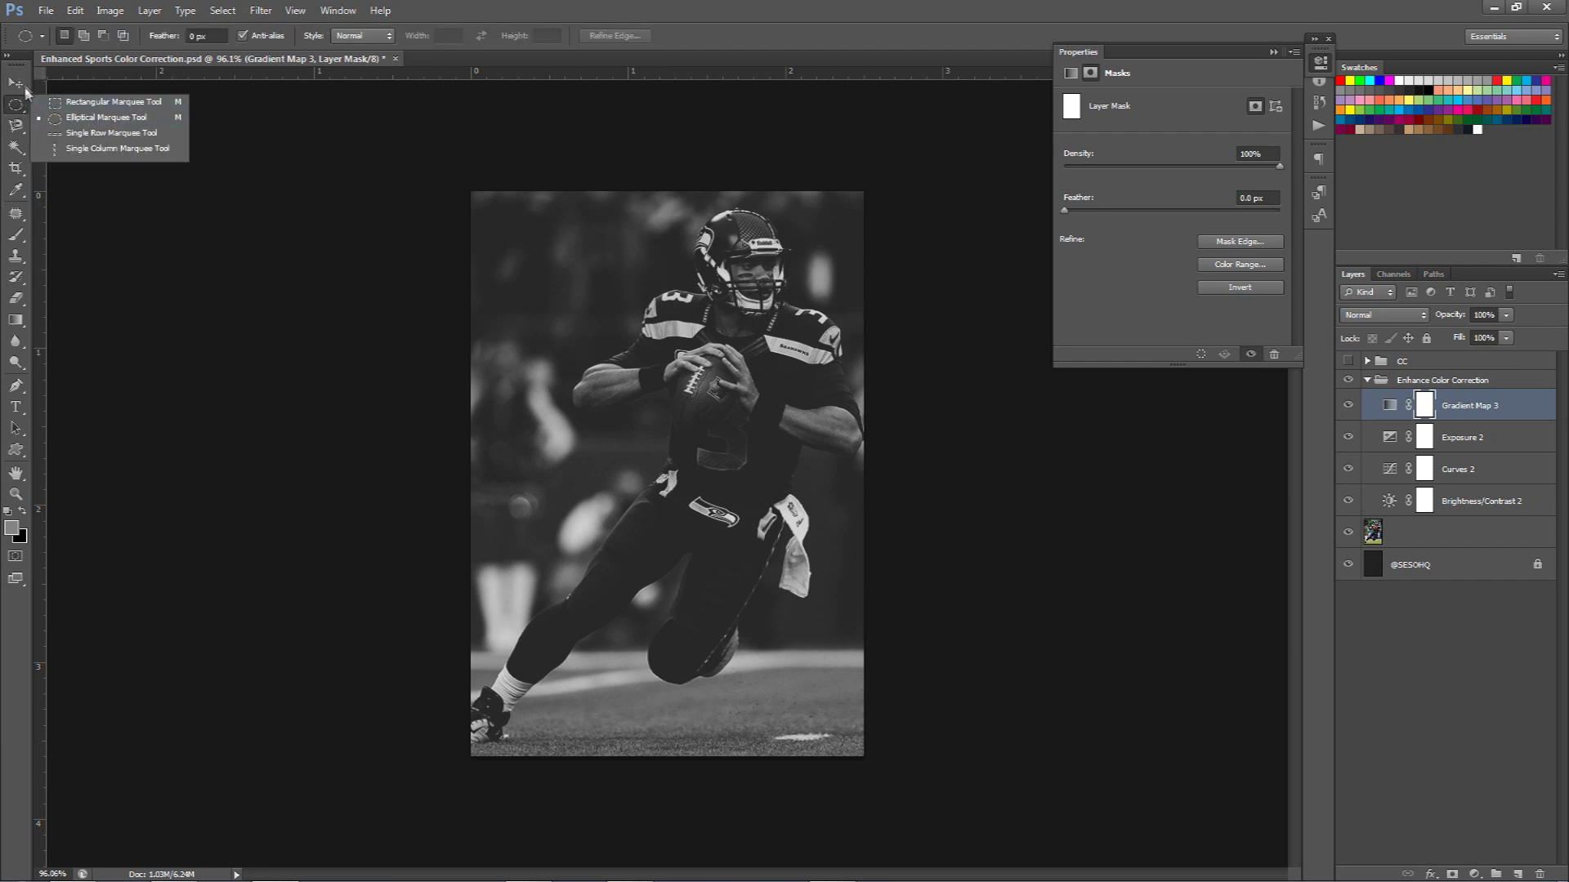
pyautogui.click(107, 118)
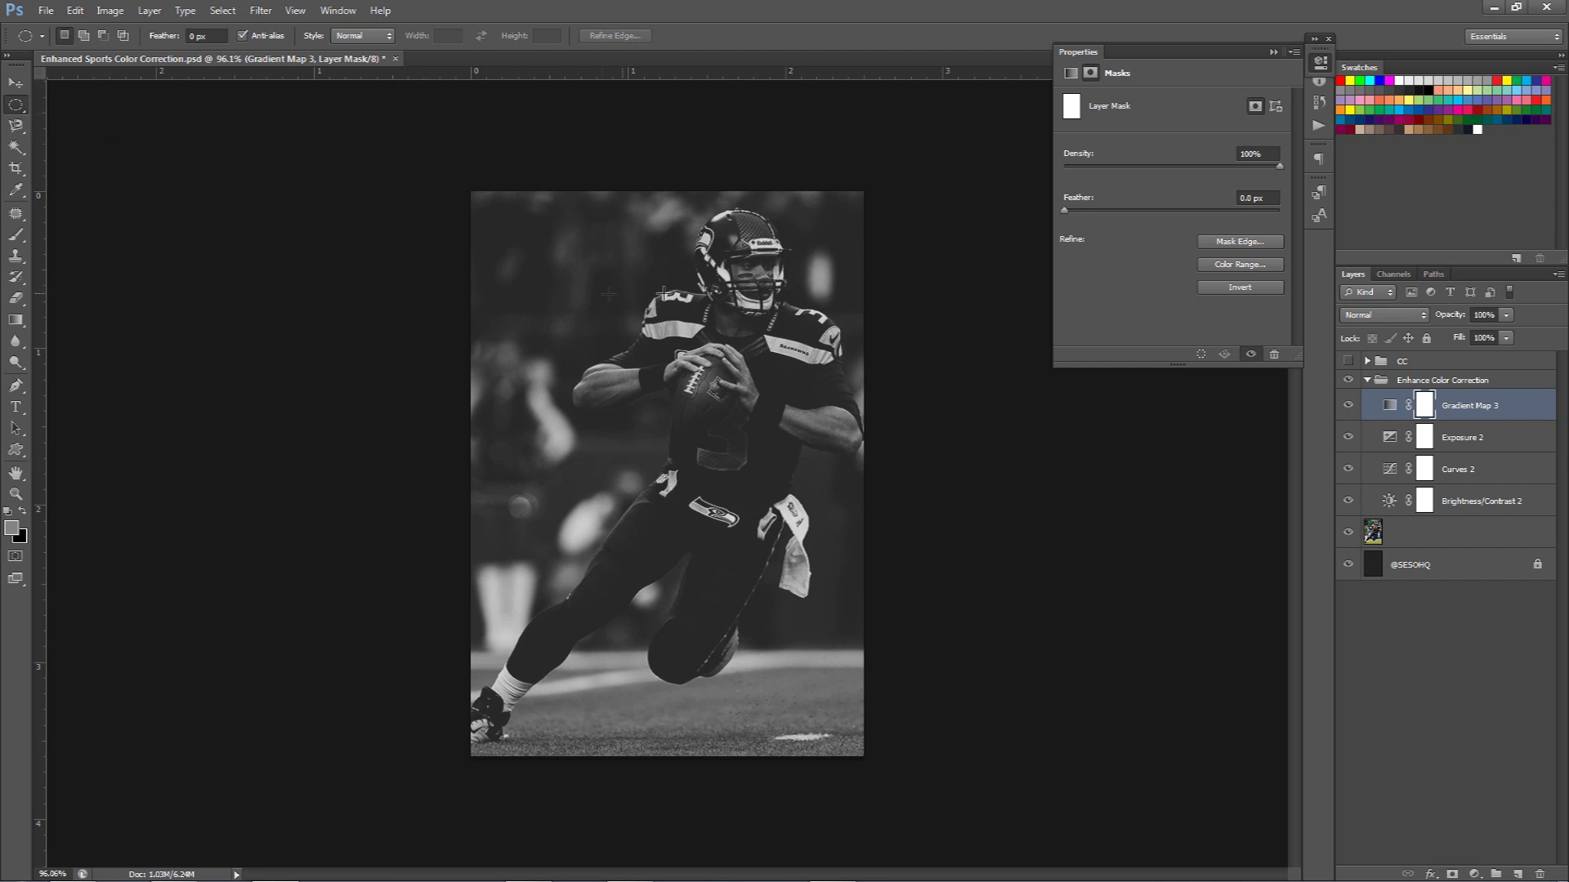
pyautogui.moveTo(444, 253); pyautogui.dragTo(1029, 644)
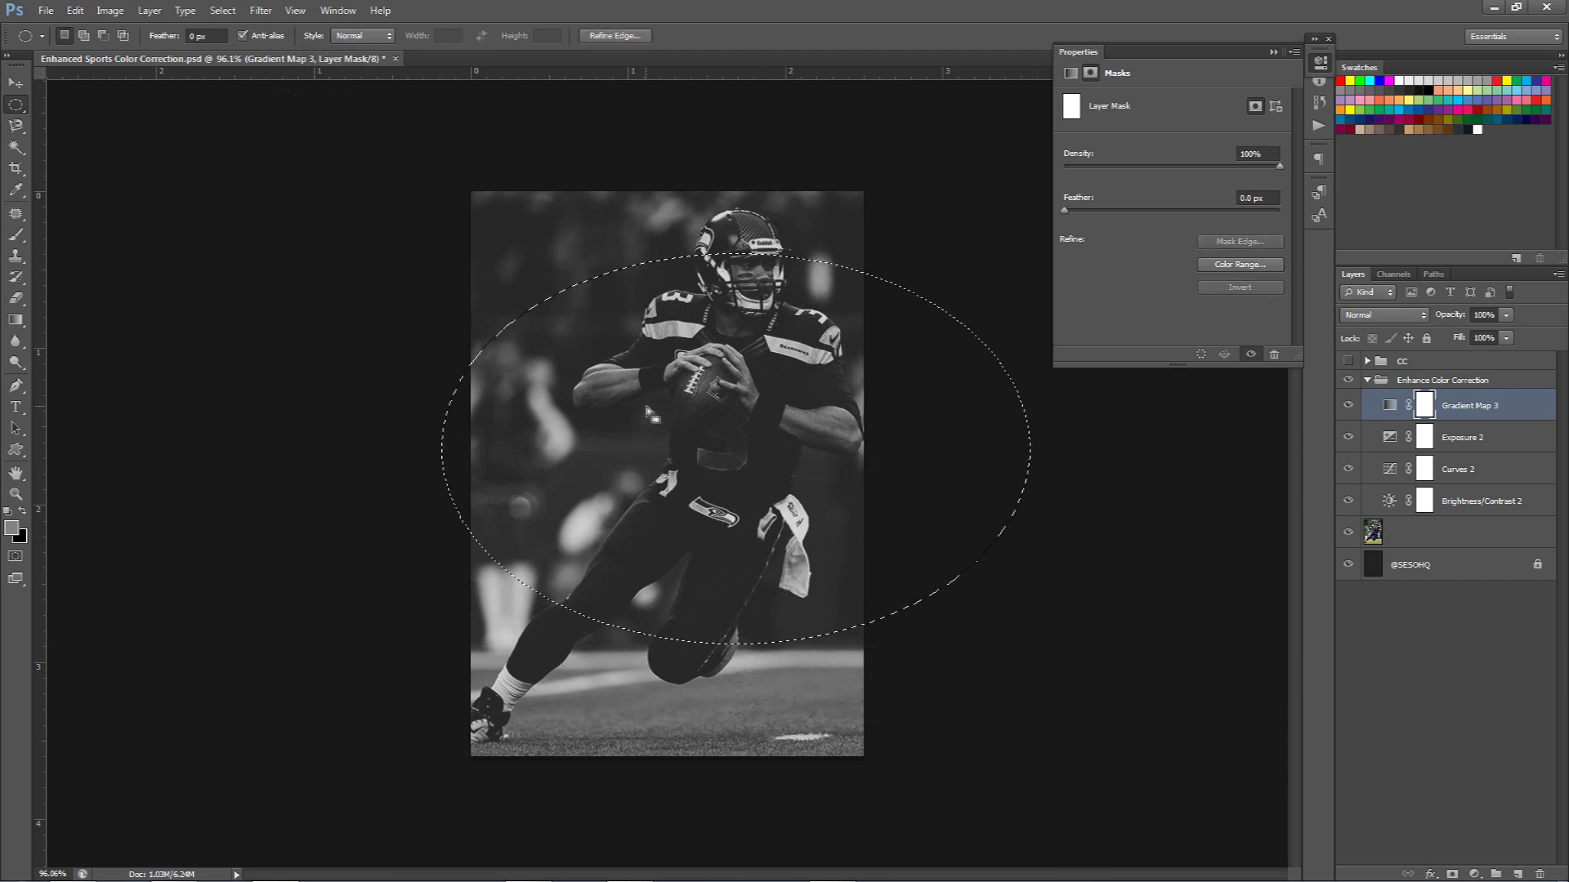
pyautogui.moveTo(434, 273); pyautogui.dragTo(830, 671)
pyautogui.moveTo(643, 425); pyautogui.dragTo(678, 434)
# Fill the selected circle with black on the mask, deselect, and move the circle up to cover the player's helmet and torso.
pyautogui.hotkey('ctrl', 'BackSpace')
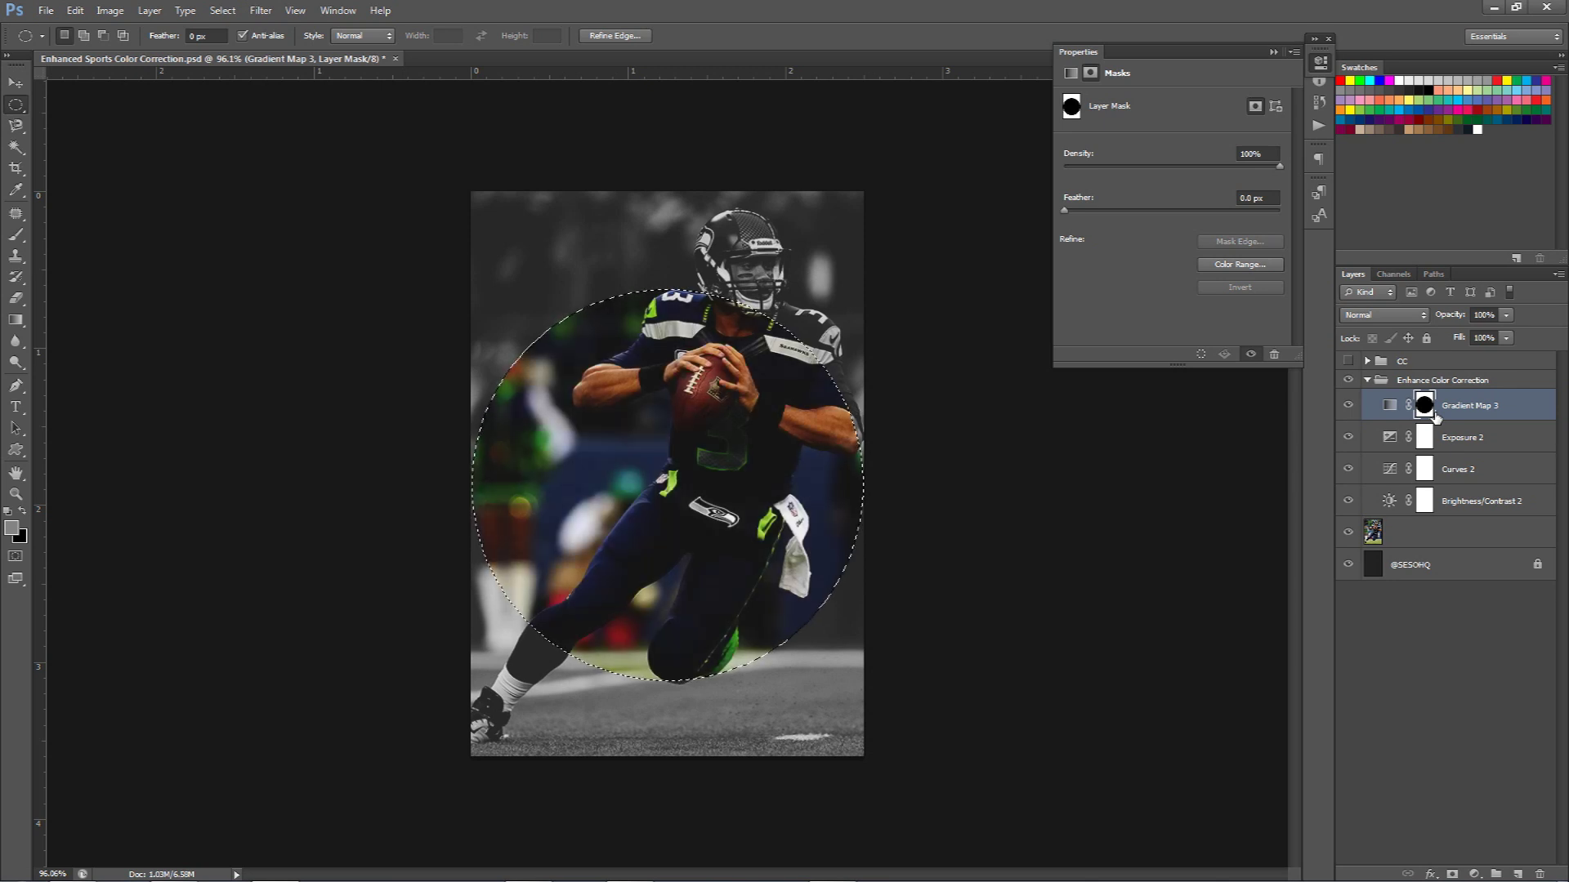
pyautogui.hotkey('ctrl', 'd')
pyautogui.press('v')
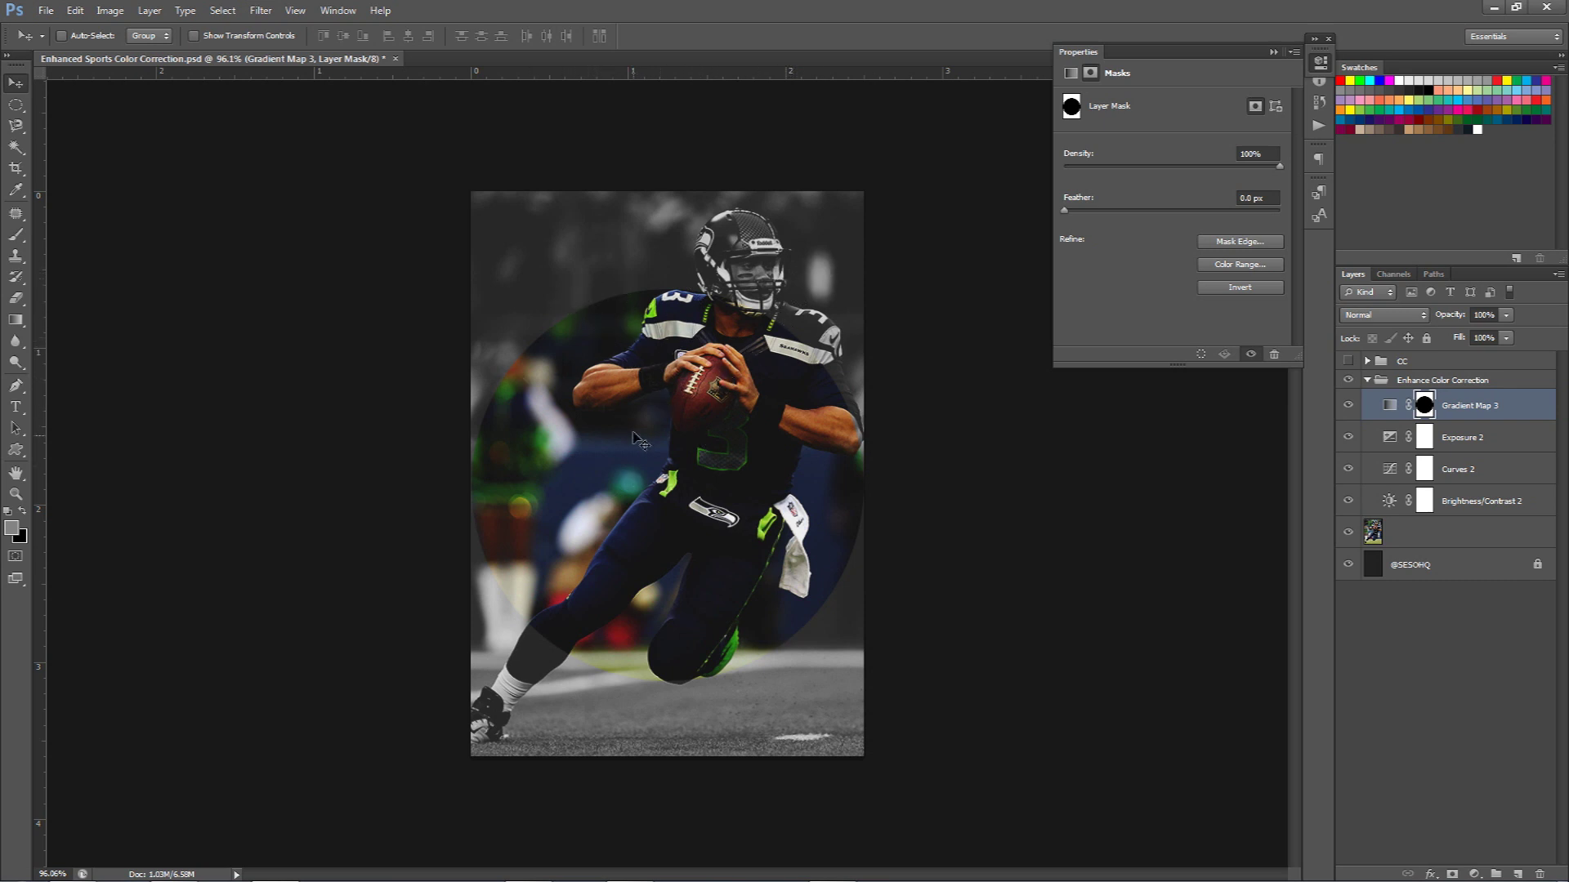
pyautogui.moveTo(692, 415); pyautogui.dragTo(697, 336)
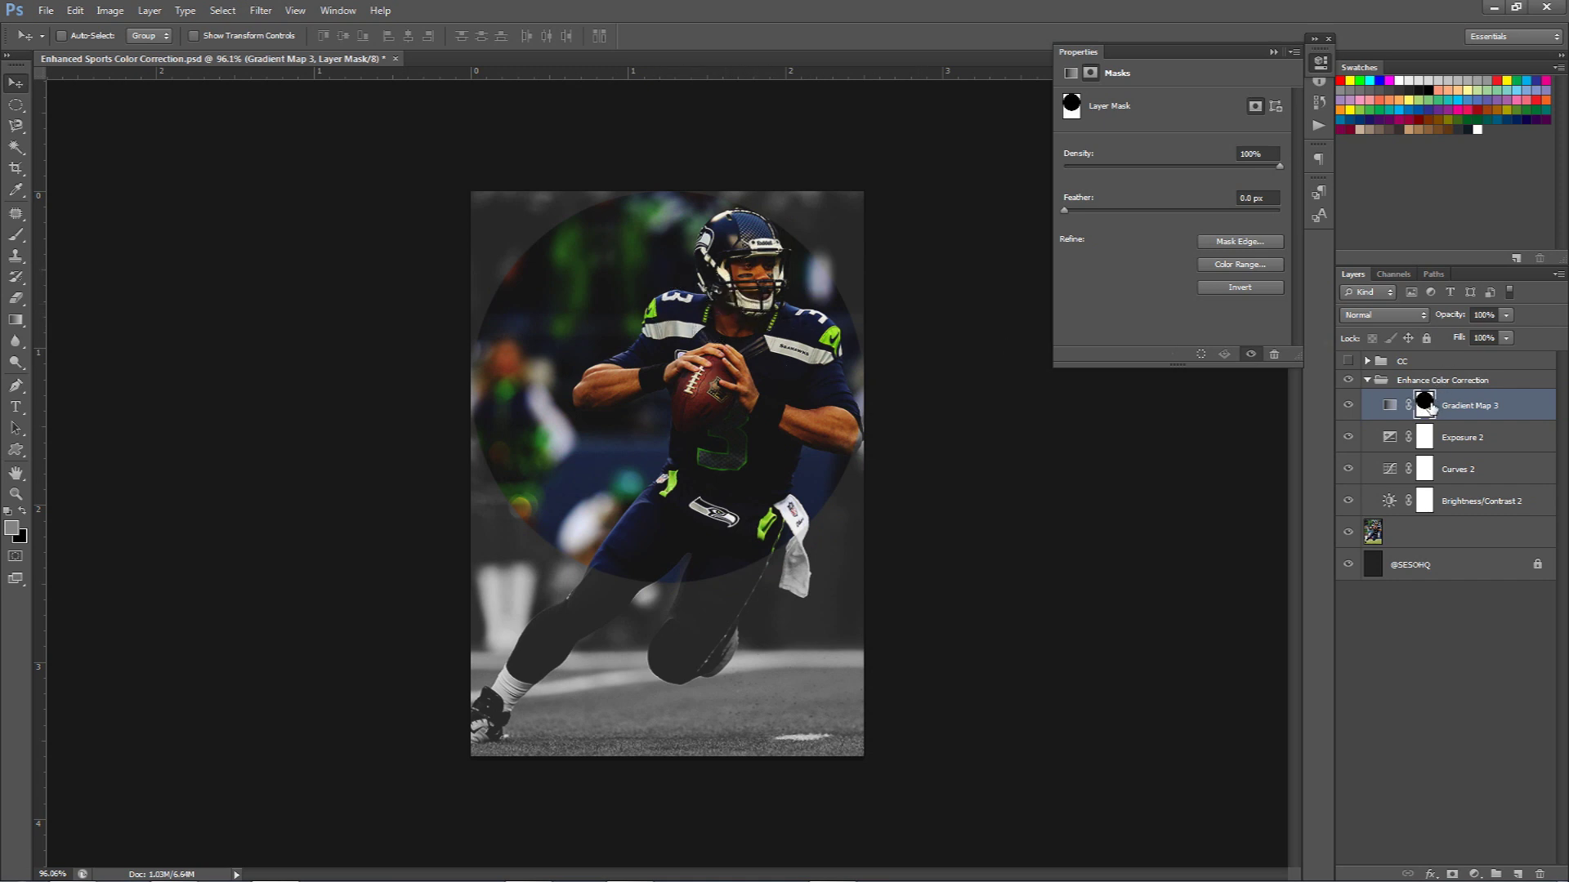
# Soften the Gradient Map's mask with a Gaussian Blur of 8 pixels radius and slightly adjust the blurred circle's position.
pyautogui.click(261, 10)
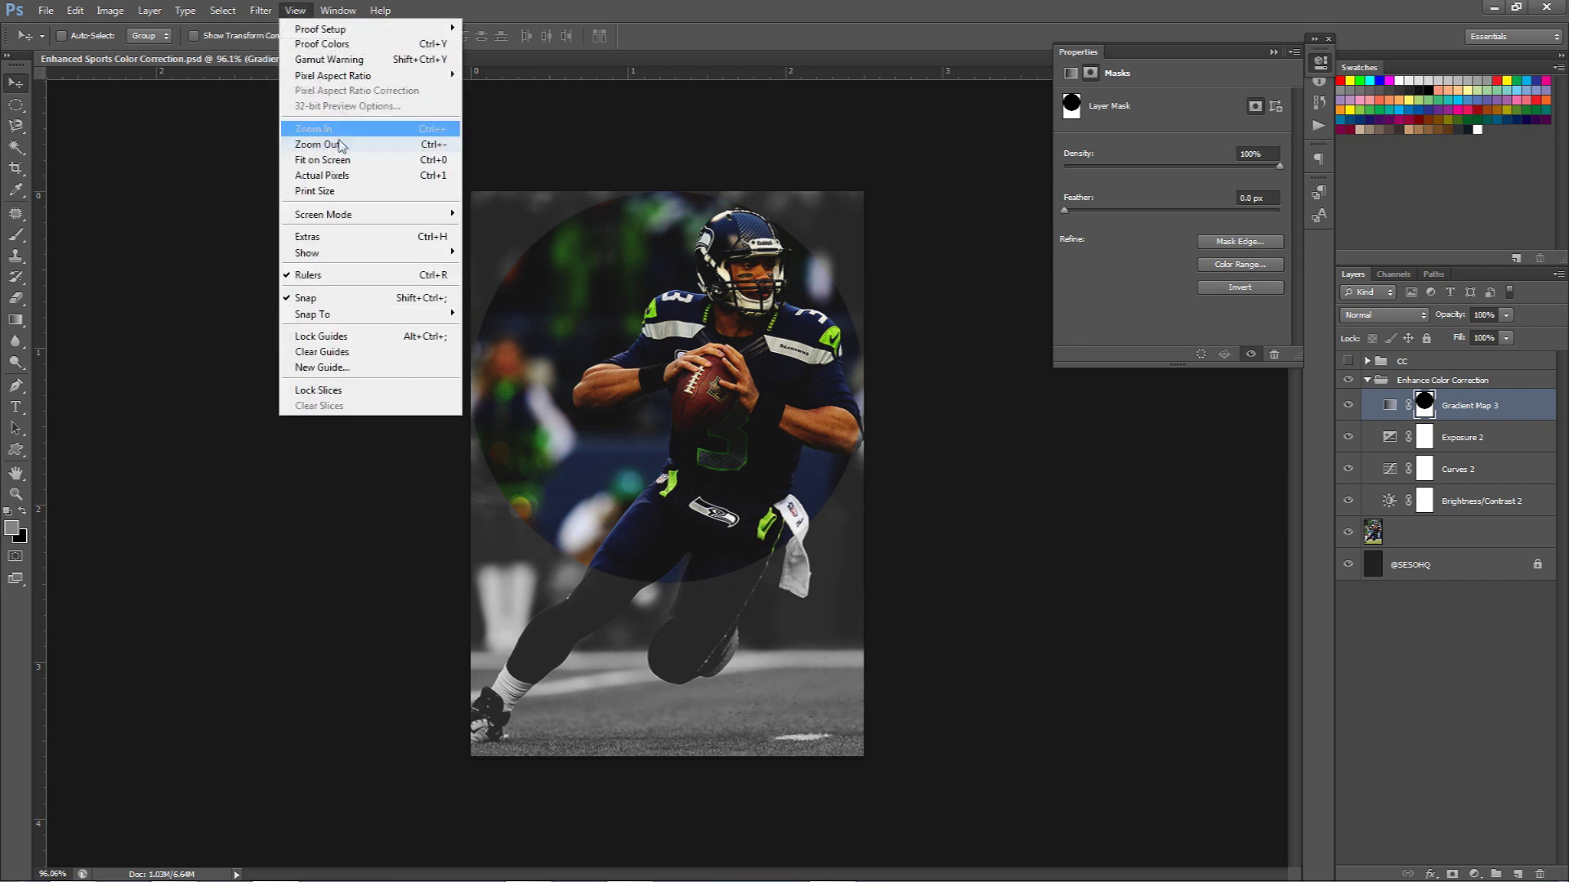
pyautogui.moveTo(282, 178)
pyautogui.click(532, 295)
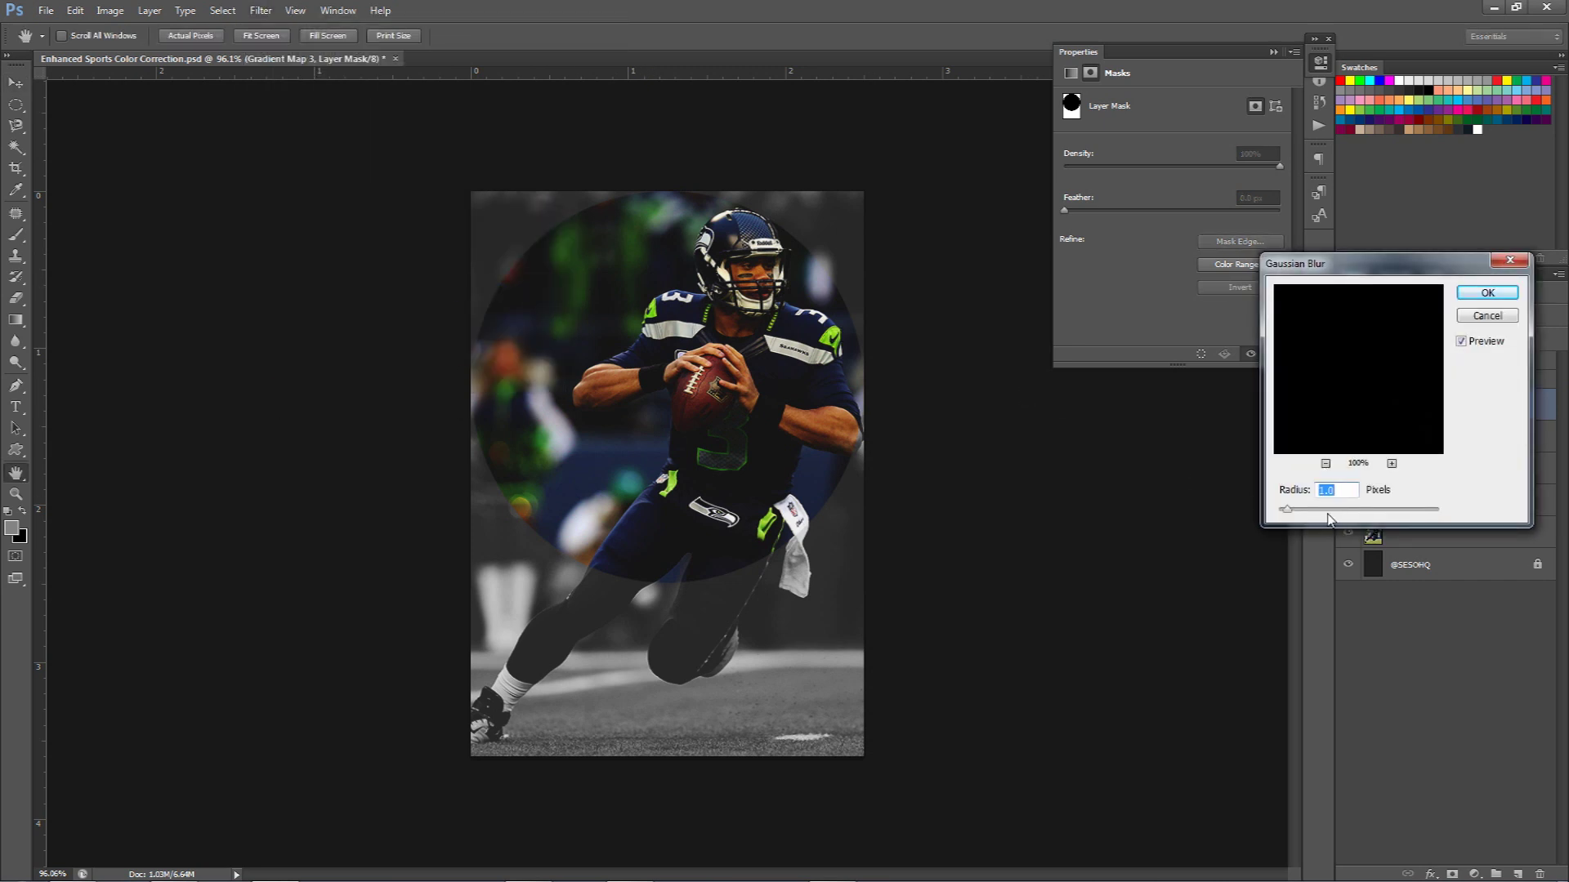
pyautogui.write('7')
pyautogui.click(1221, 495)
pyautogui.write('8')
pyautogui.click(1486, 294)
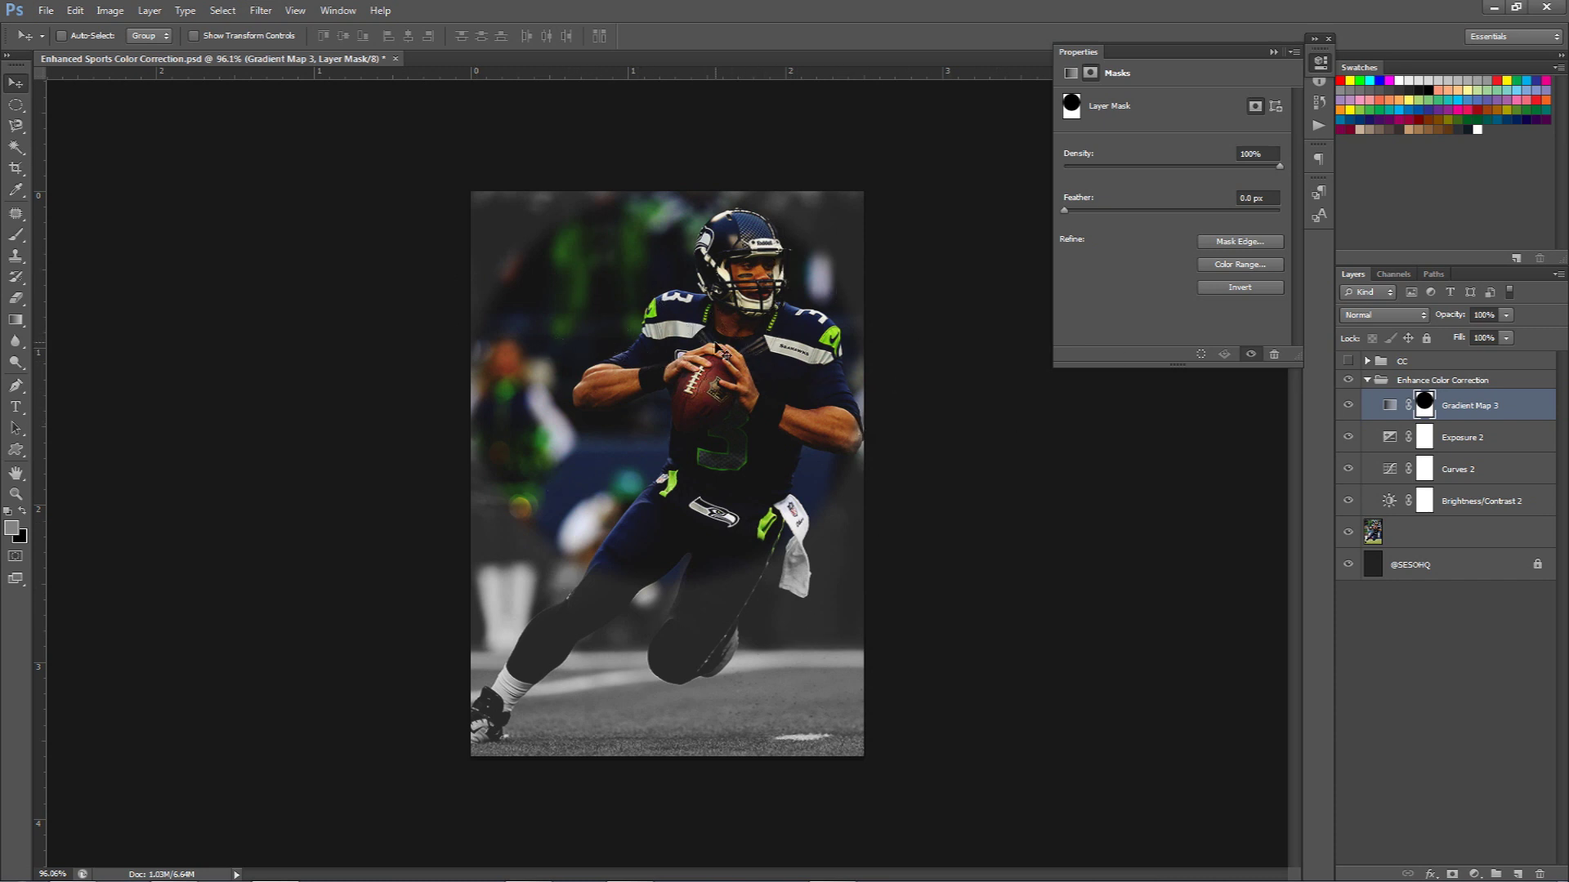
pyautogui.moveTo(682, 325); pyautogui.dragTo(711, 331)
# Blend the masked Gradient Map in Soft Light at 41% opacity and compare the photo with it hidden and shown.
pyautogui.click(1408, 319)
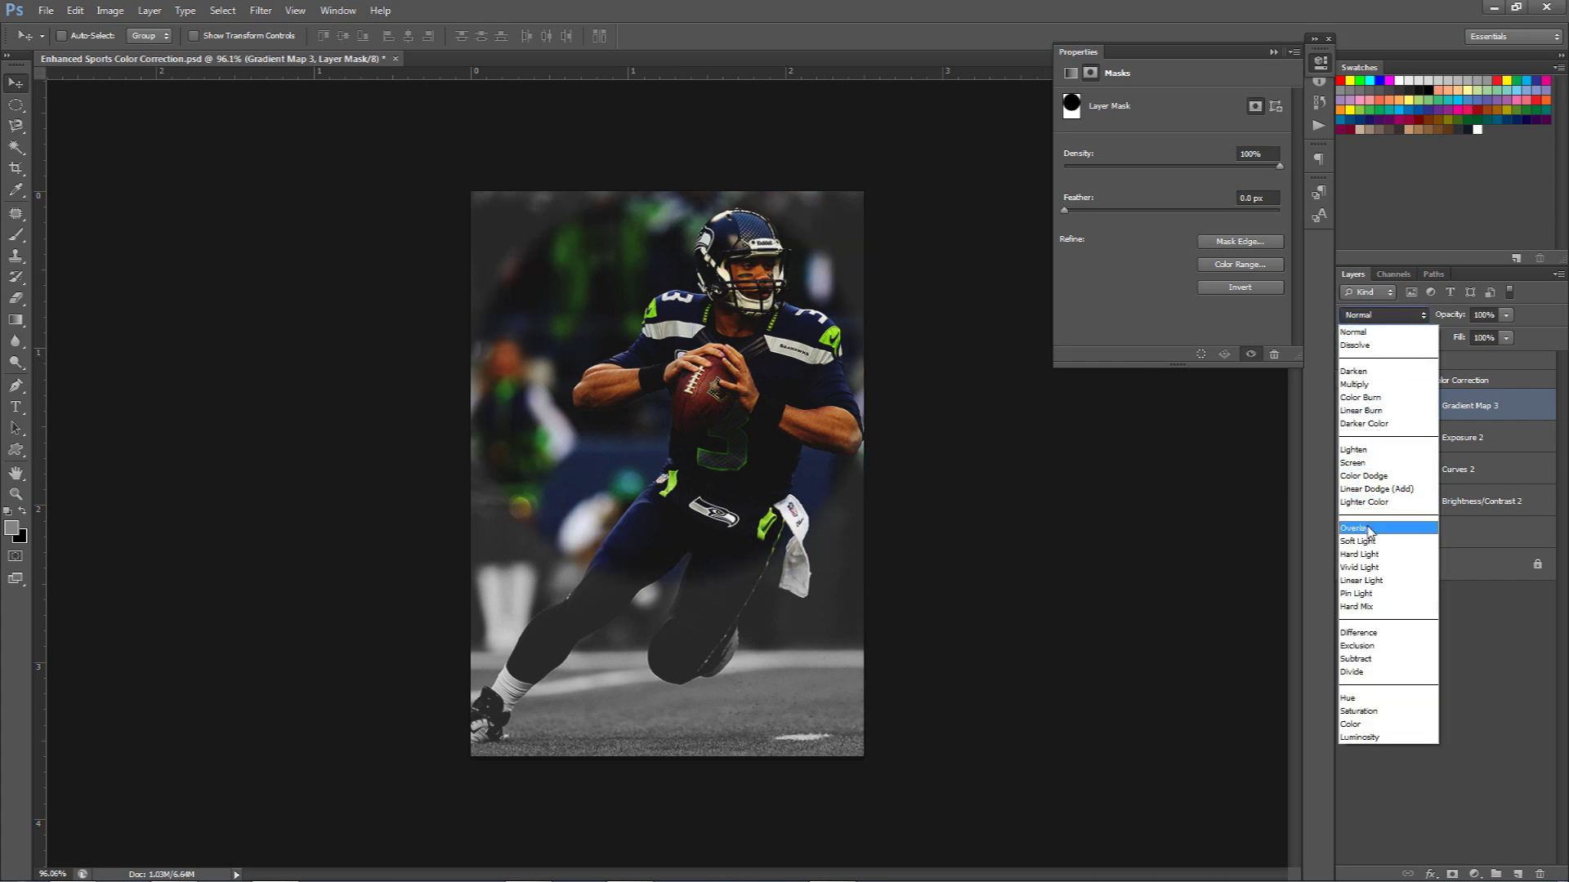
pyautogui.click(1373, 529)
pyautogui.click(1395, 315)
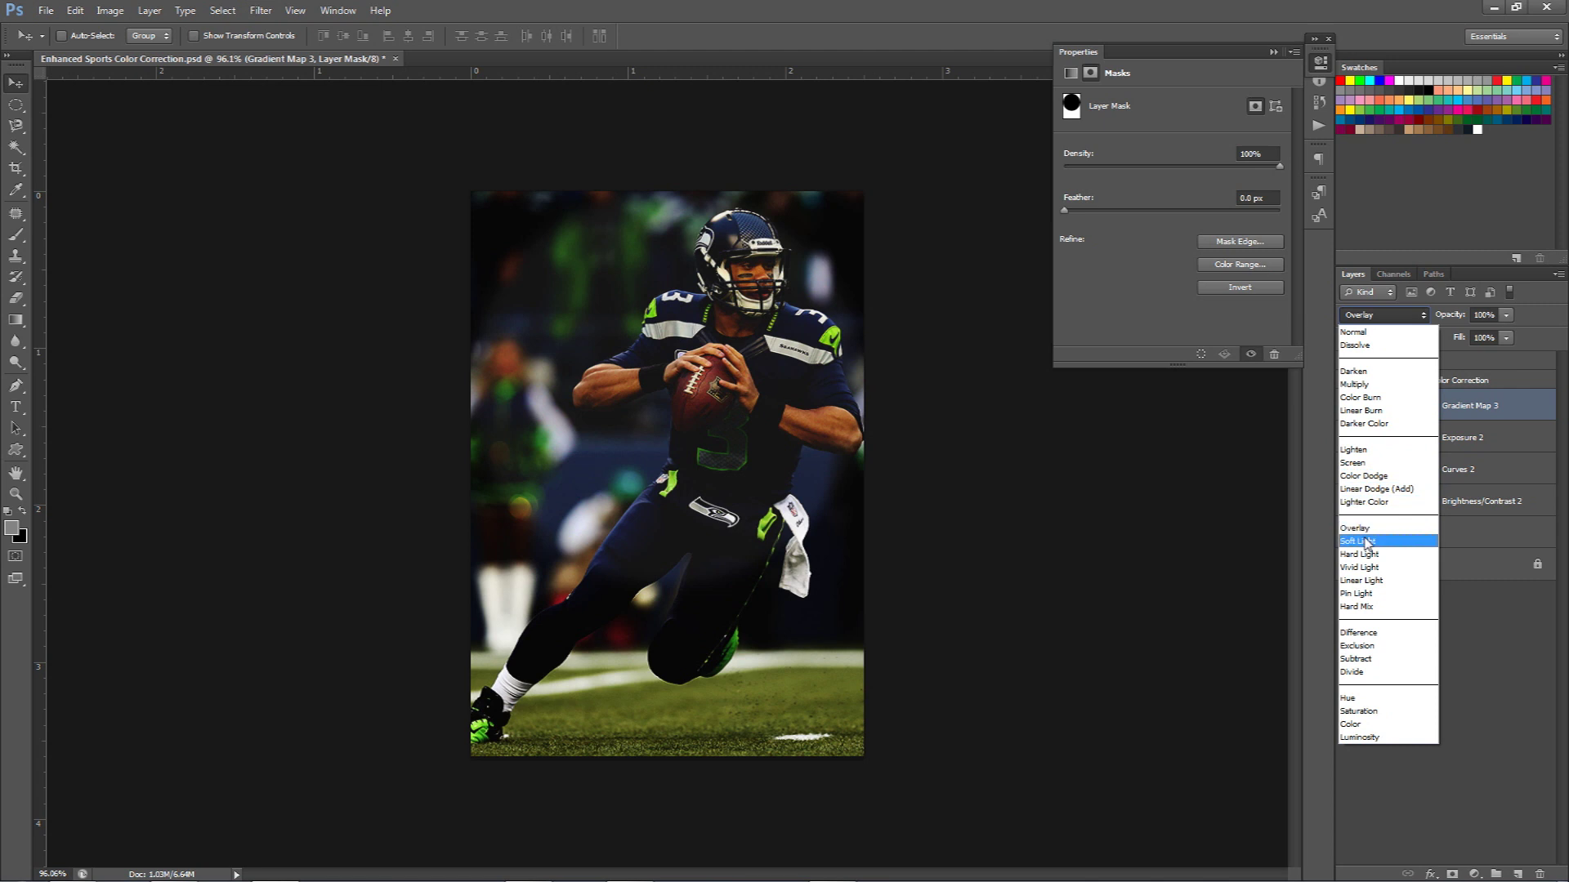
pyautogui.click(1364, 542)
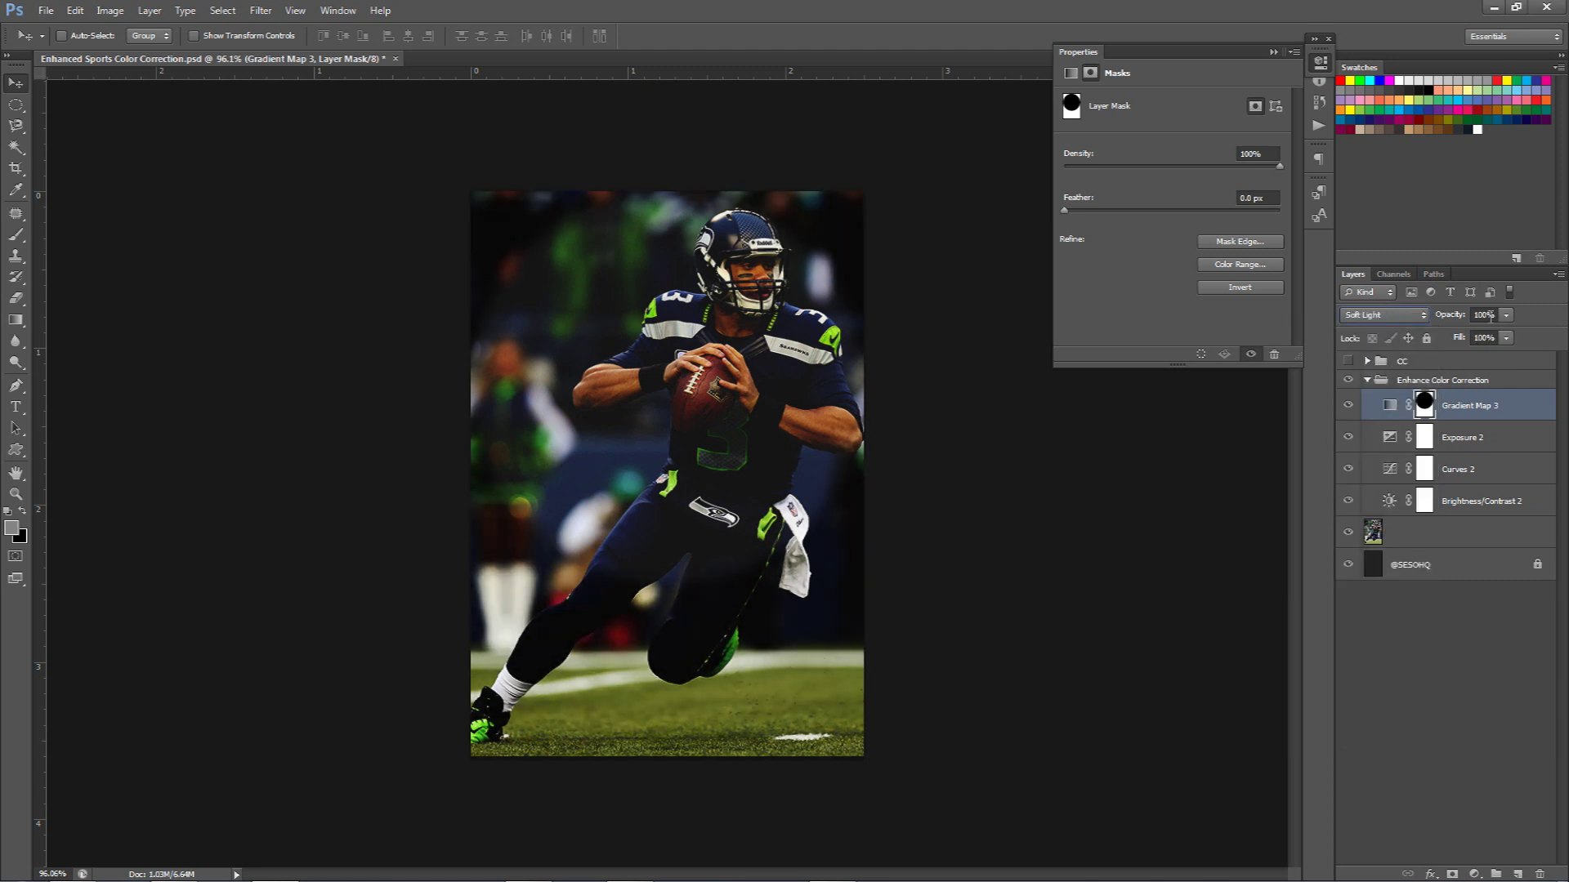
pyautogui.moveTo(1508, 321); pyautogui.dragTo(1467, 339)
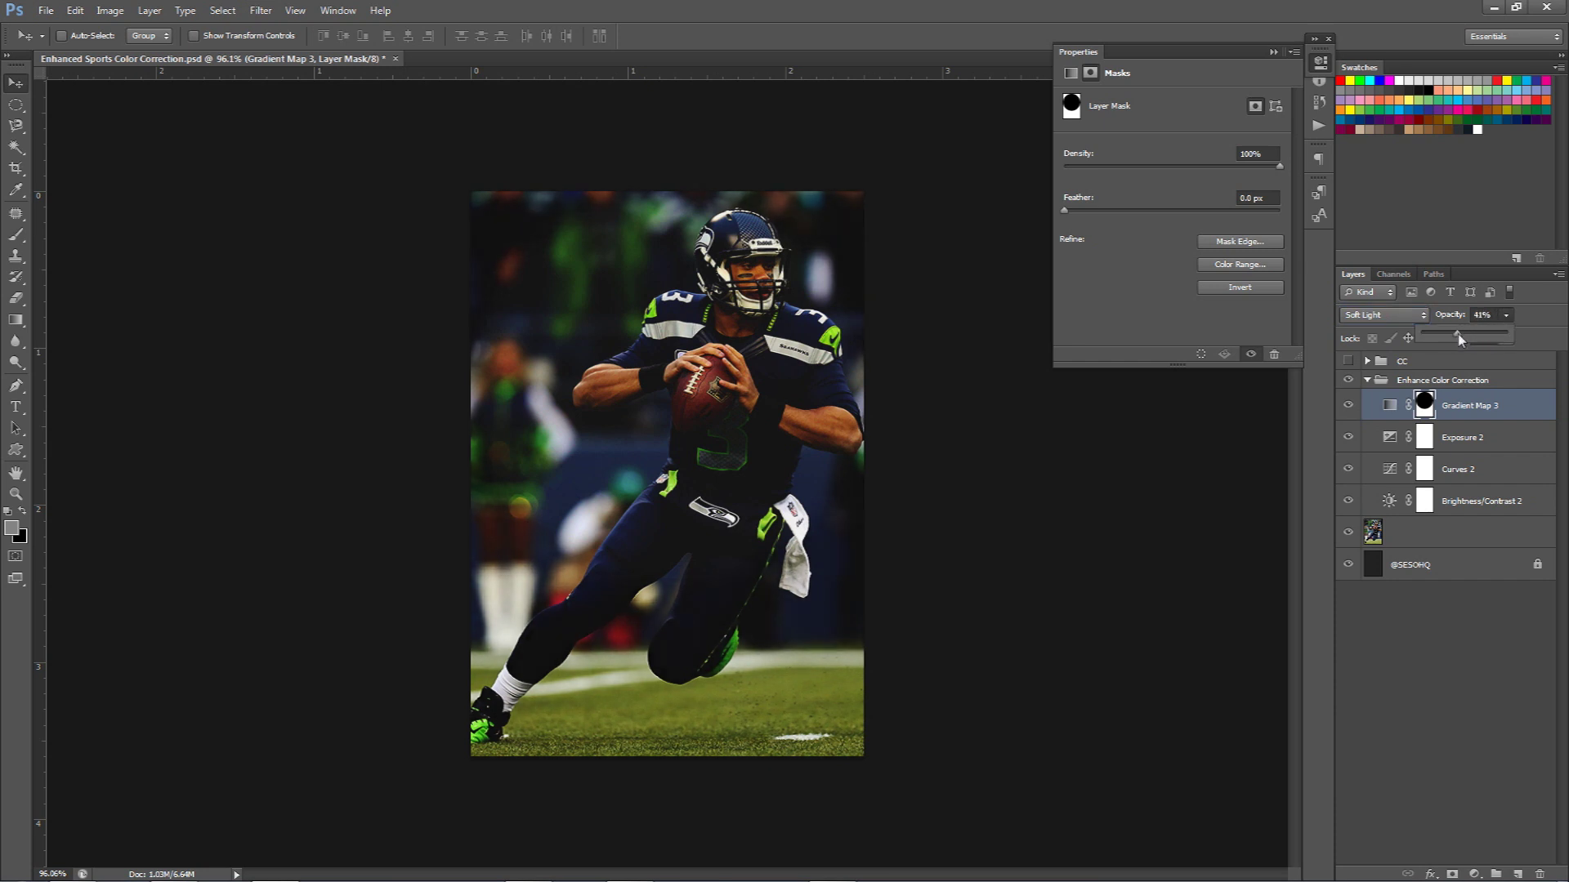
pyautogui.click(1347, 406)
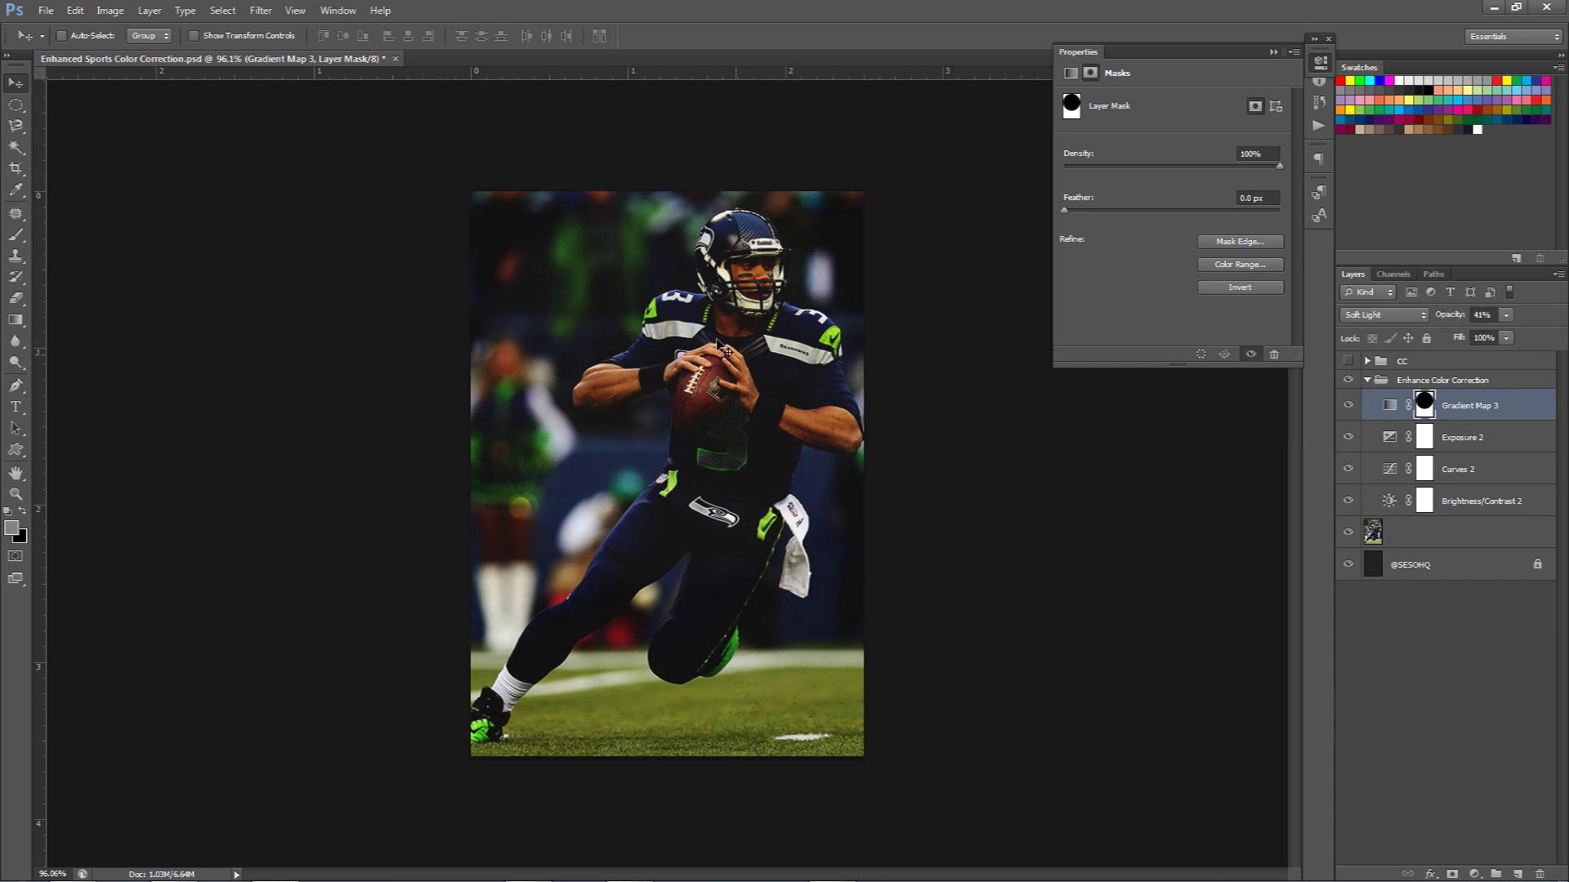
pyautogui.click(1348, 406)
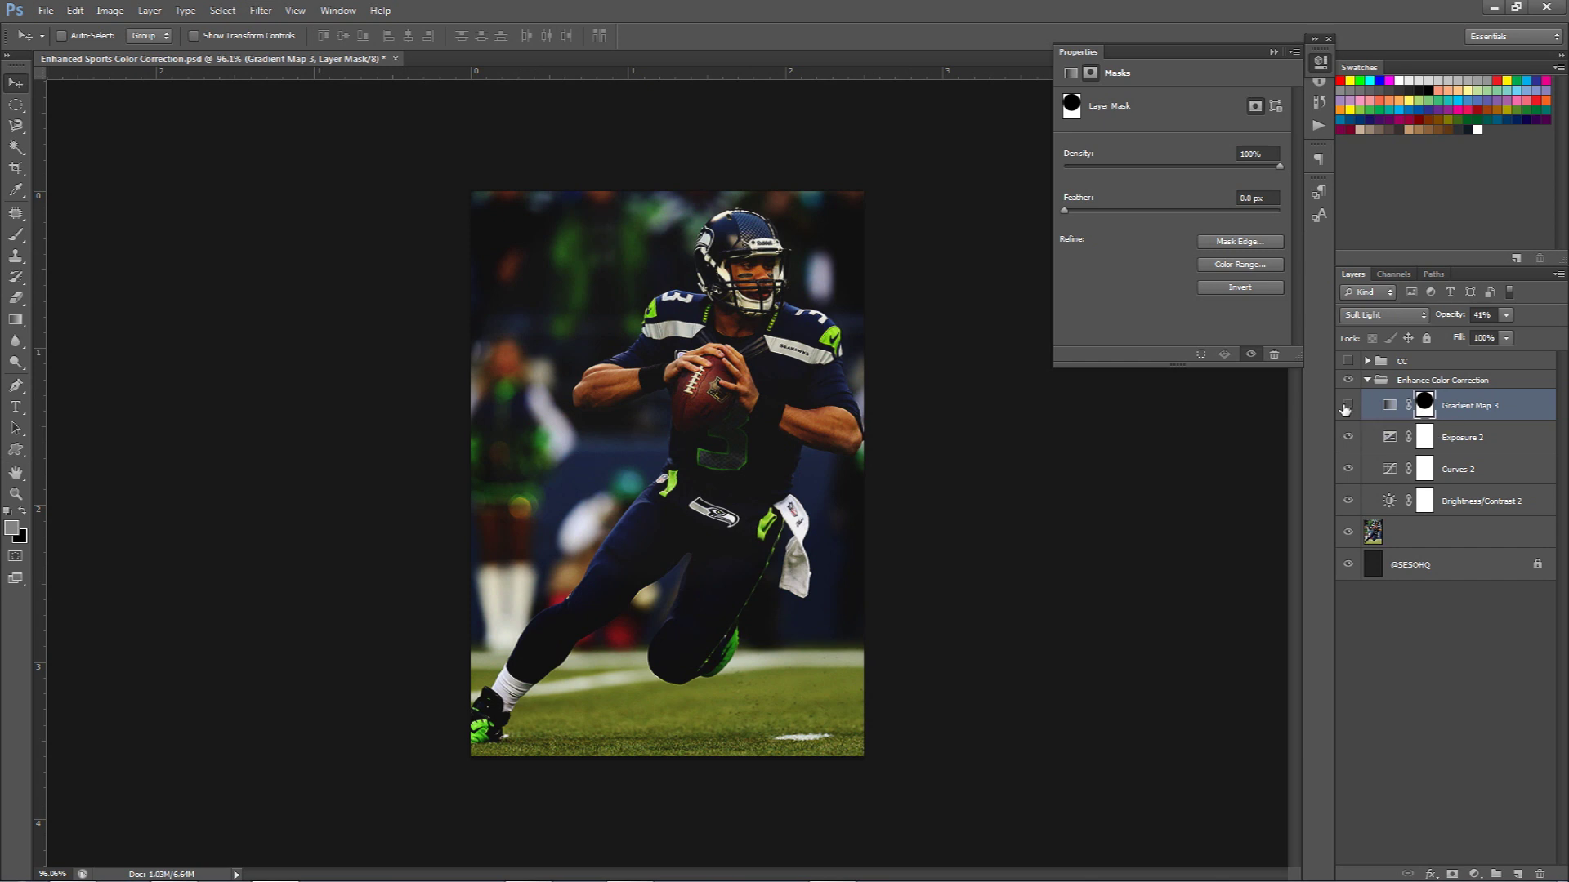
pyautogui.click(1347, 405)
pyautogui.click(1336, 408)
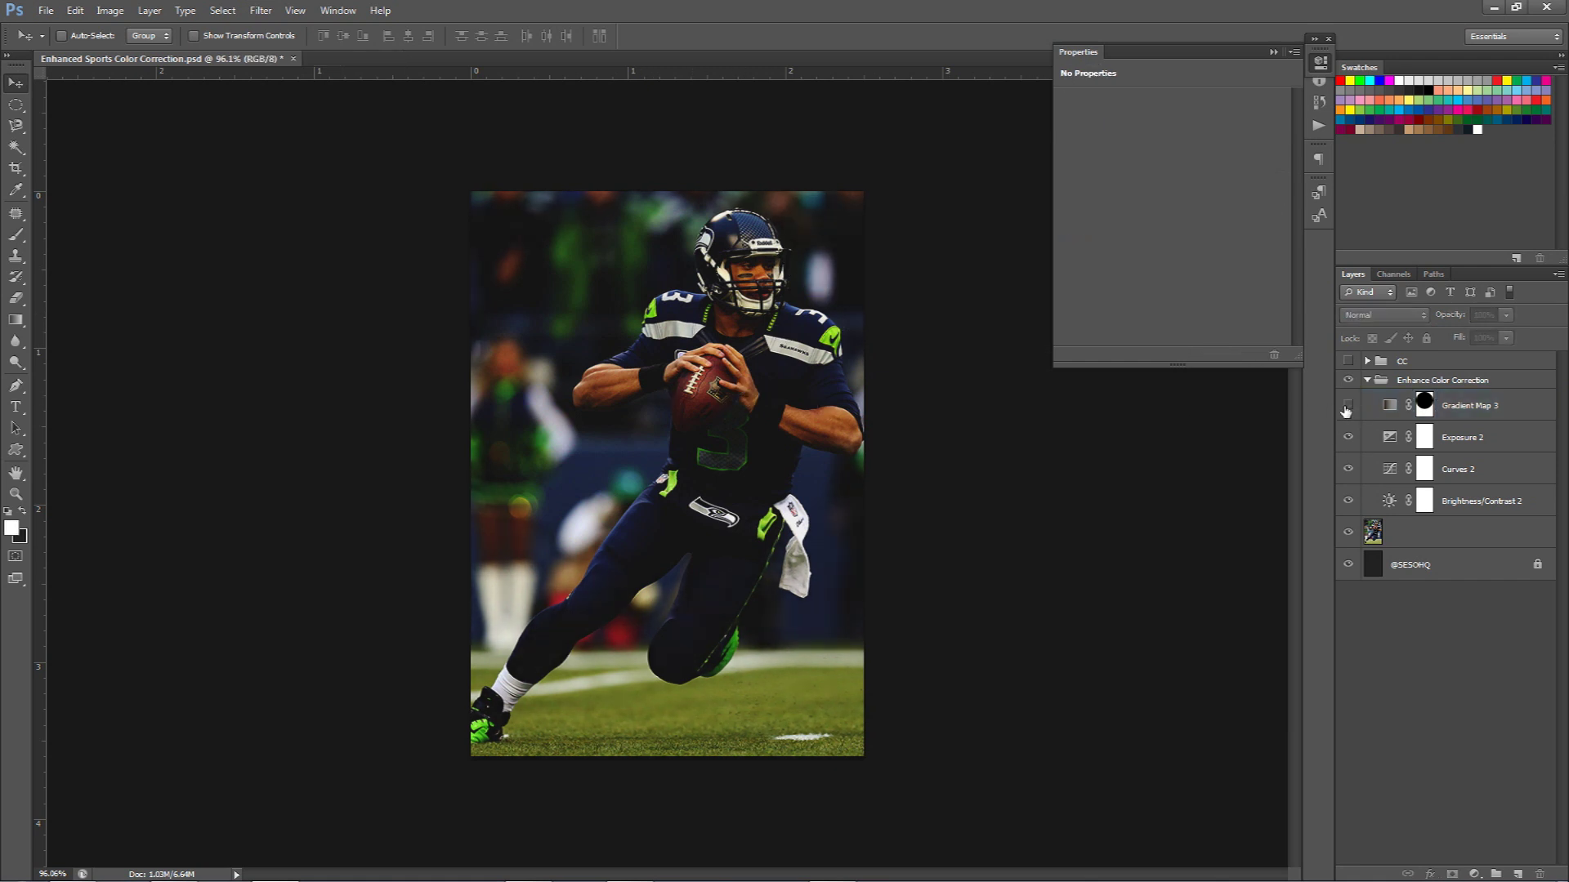
# Add a Vibrance adjustment above the masked Gradient Map and set its Vibrance to -20.
pyautogui.click(1506, 406)
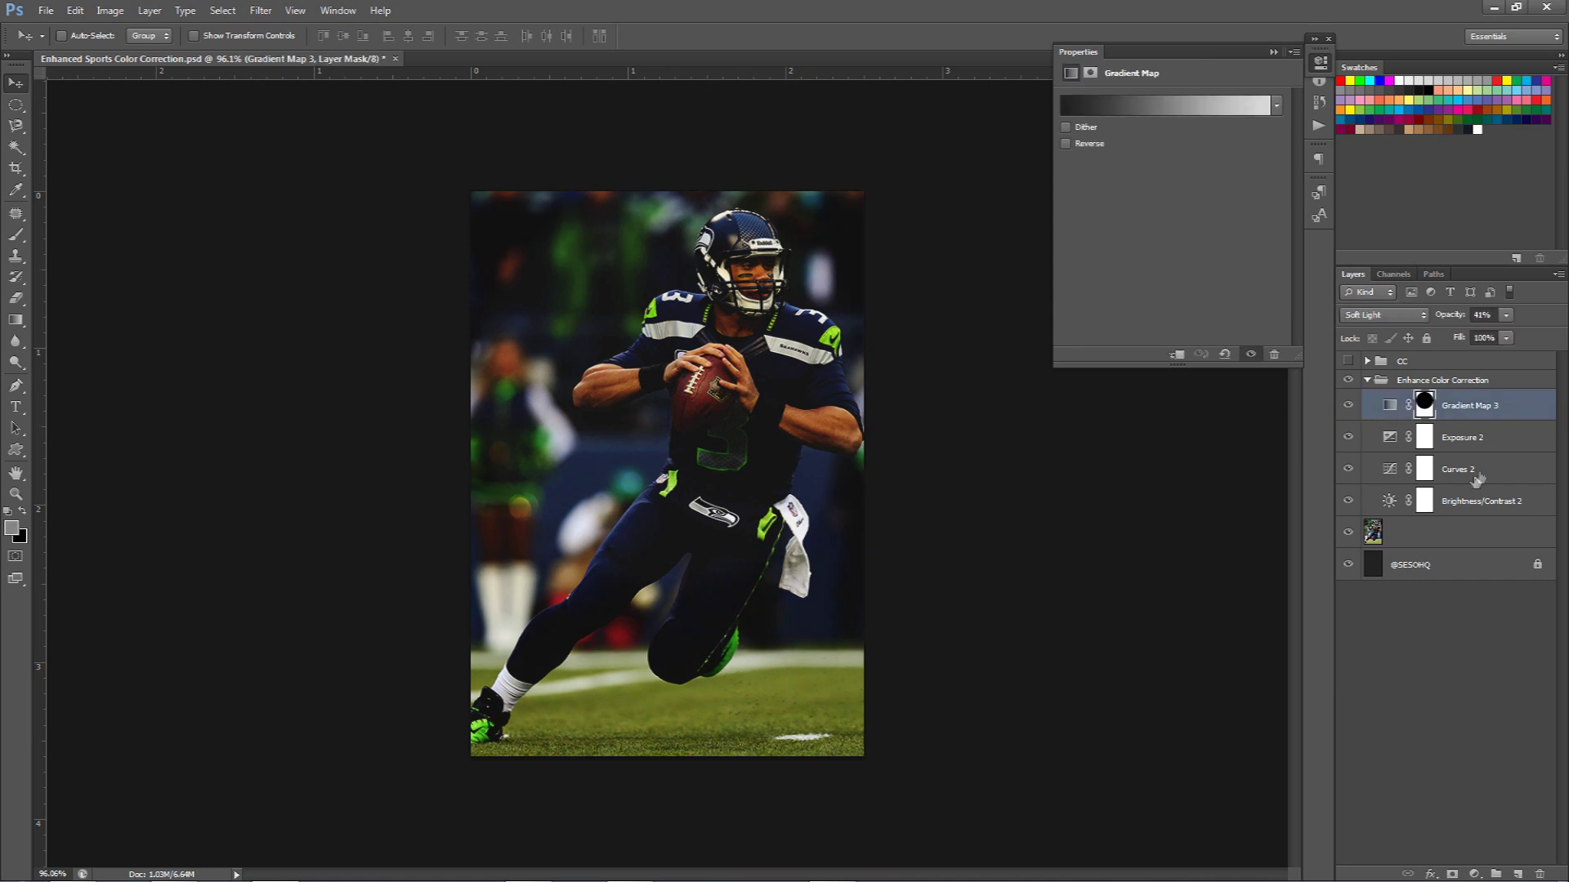
pyautogui.click(1475, 873)
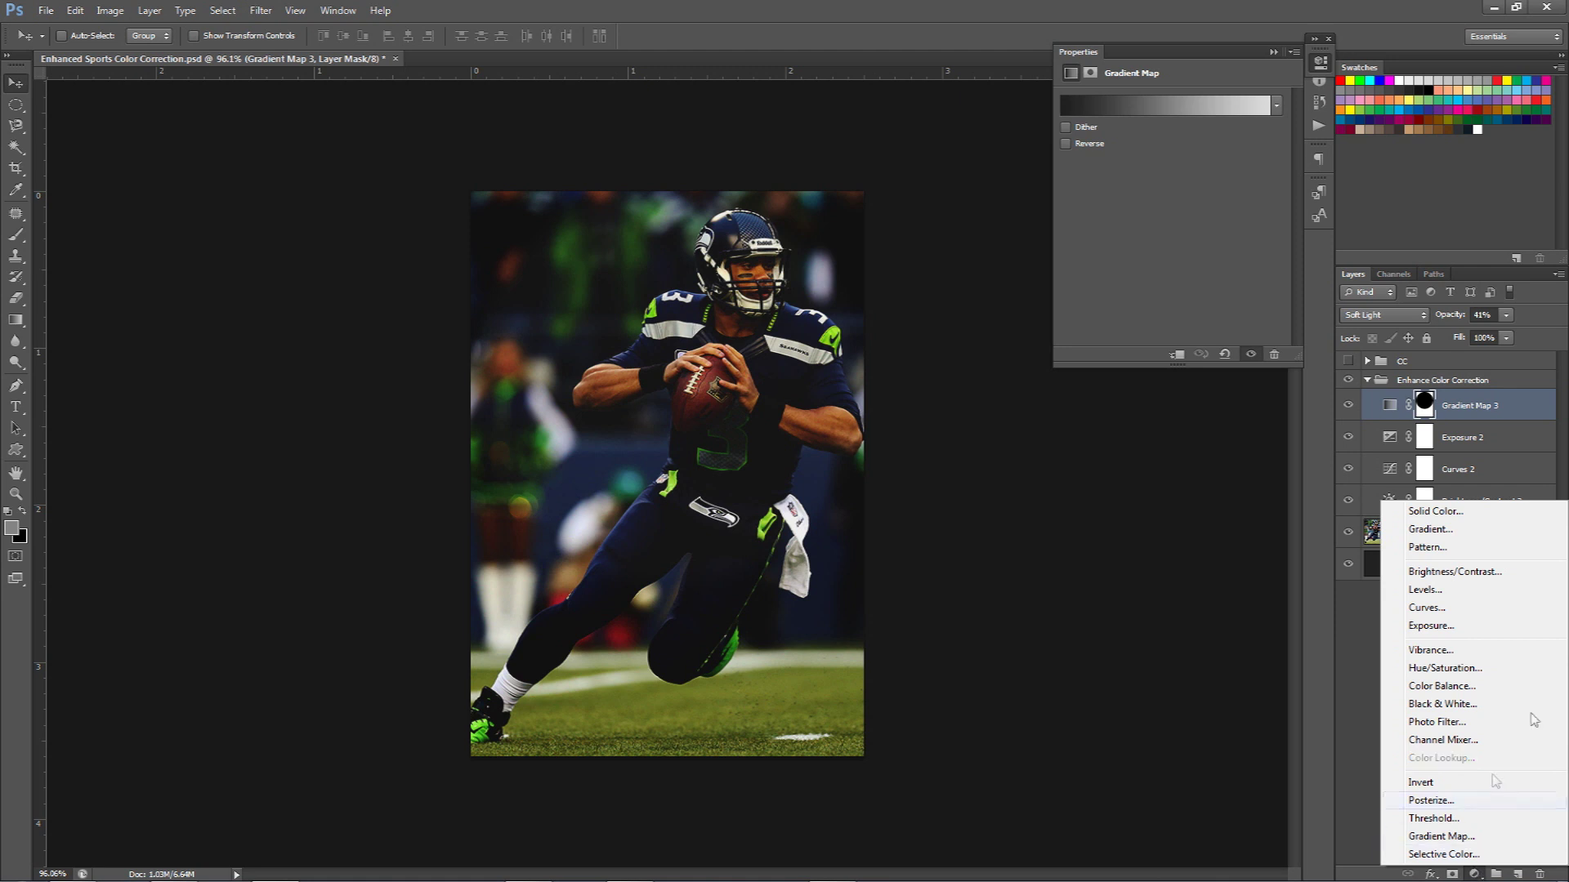
pyautogui.click(1443, 654)
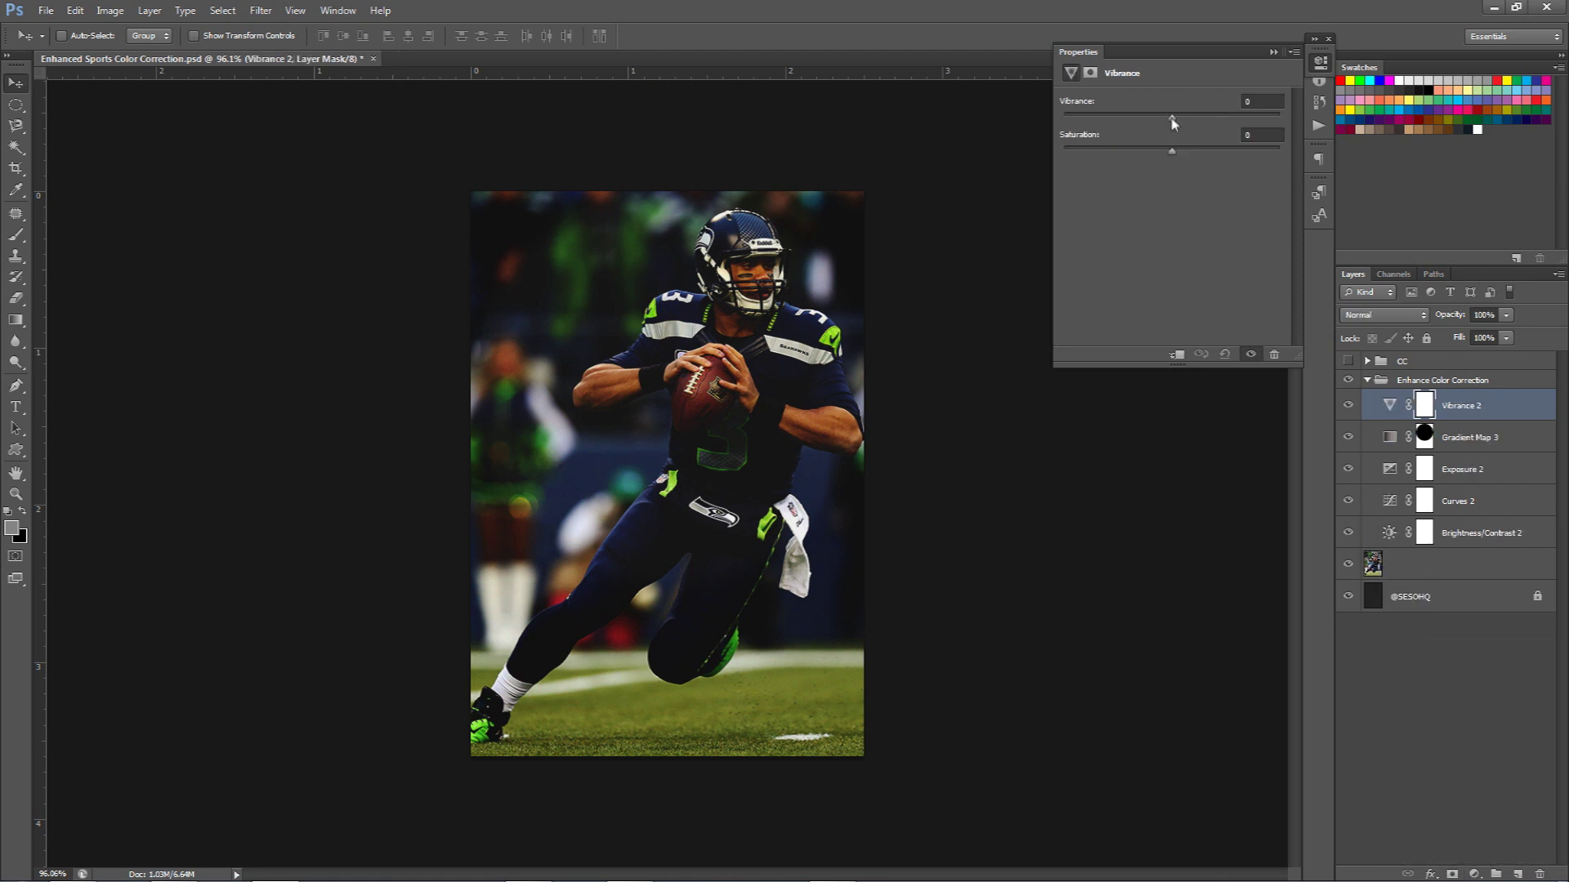
pyautogui.click(1267, 103)
pyautogui.write('-20')
pyautogui.moveTo(1171, 116); pyautogui.dragTo(1175, 115)
pyautogui.write('-20')
# Try saturation values of +86 and +25 on the Vibrance adjustment and compare the photo with it hidden and shown.
pyautogui.click(1261, 137)
pyautogui.moveTo(1216, 154); pyautogui.dragTo(1263, 149)
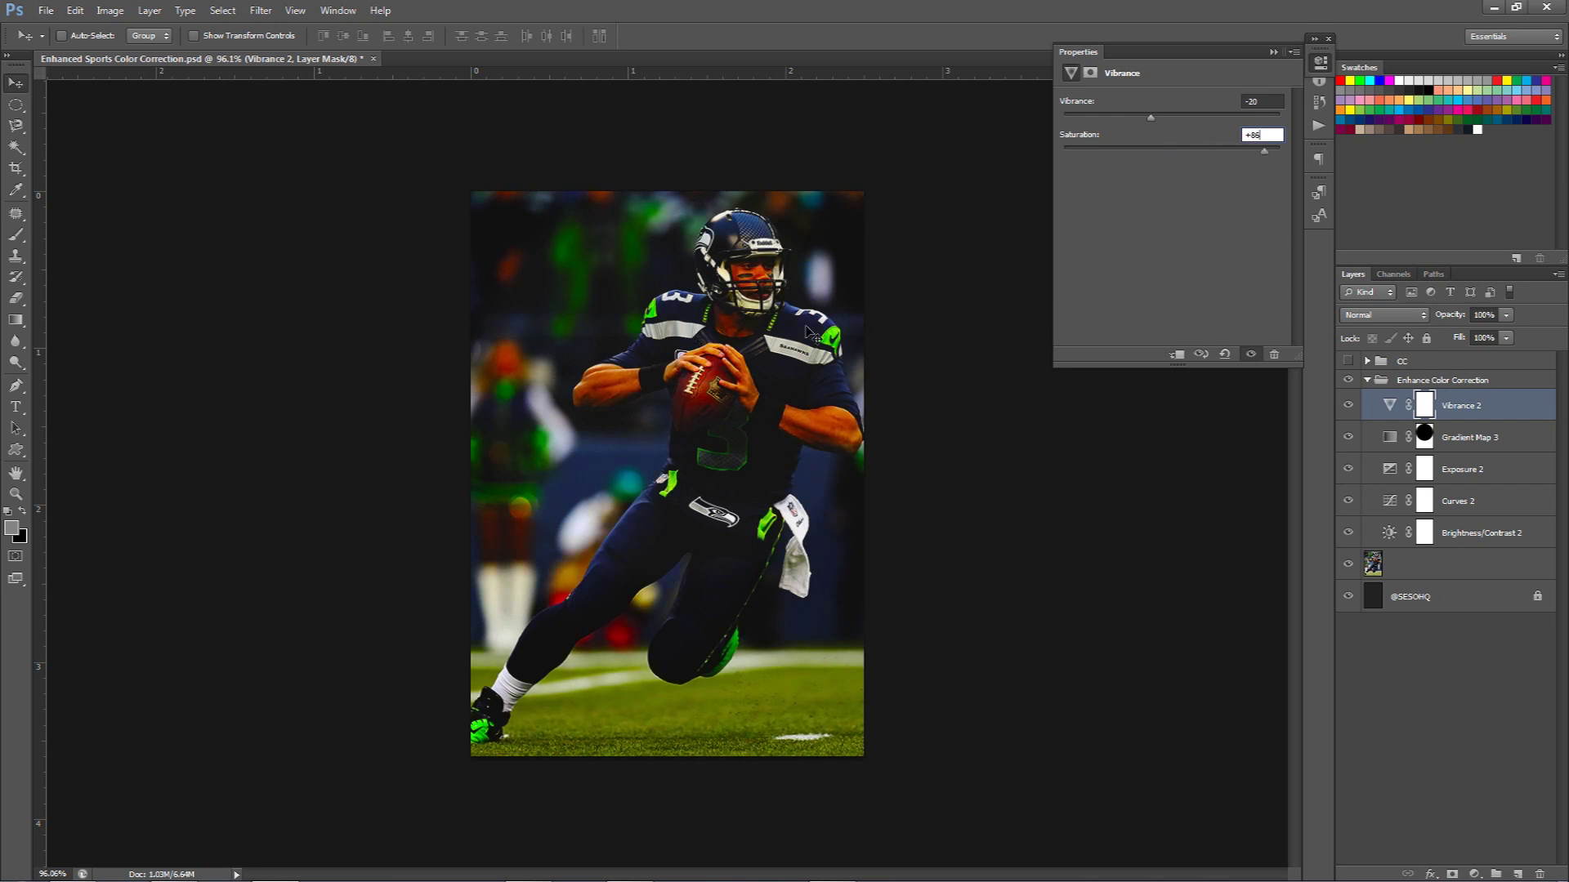
pyautogui.moveTo(1223, 148); pyautogui.dragTo(1201, 157)
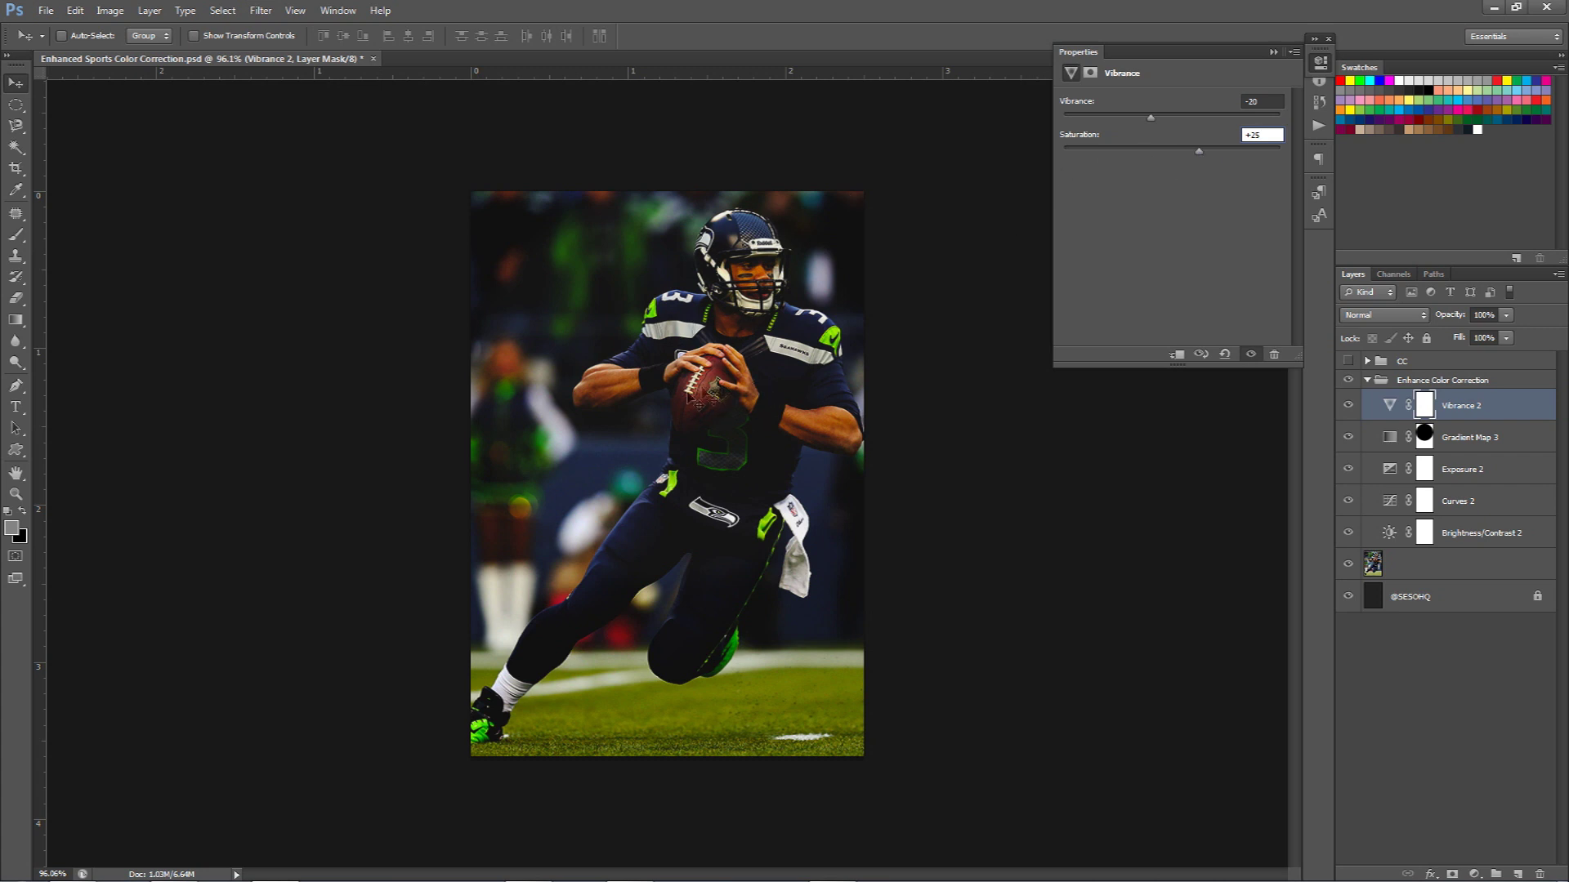
pyautogui.click(1349, 406)
pyautogui.click(1349, 405)
pyautogui.click(1349, 405)
pyautogui.click(1349, 405)
pyautogui.click(1349, 406)
# Set the Vibrance adjustment's Saturation to +12.
pyautogui.click(1265, 136)
pyautogui.write('12')
pyautogui.click(1471, 413)
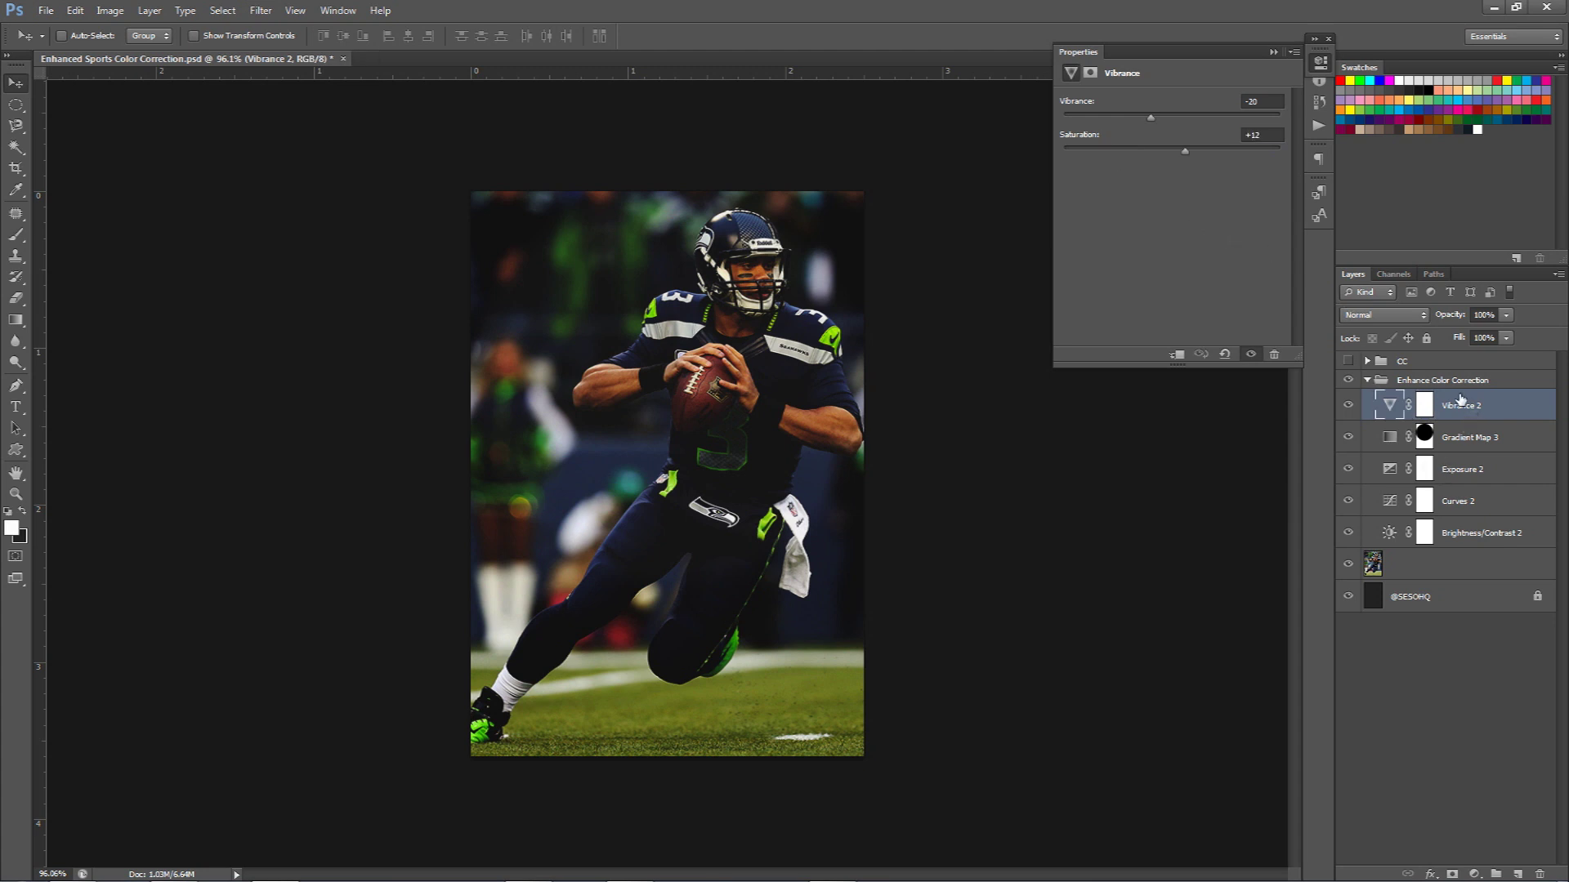
# Add another Gradient Map above the Vibrance adjustment and set its start color stop to #1e1e1e.
pyautogui.click(1485, 864)
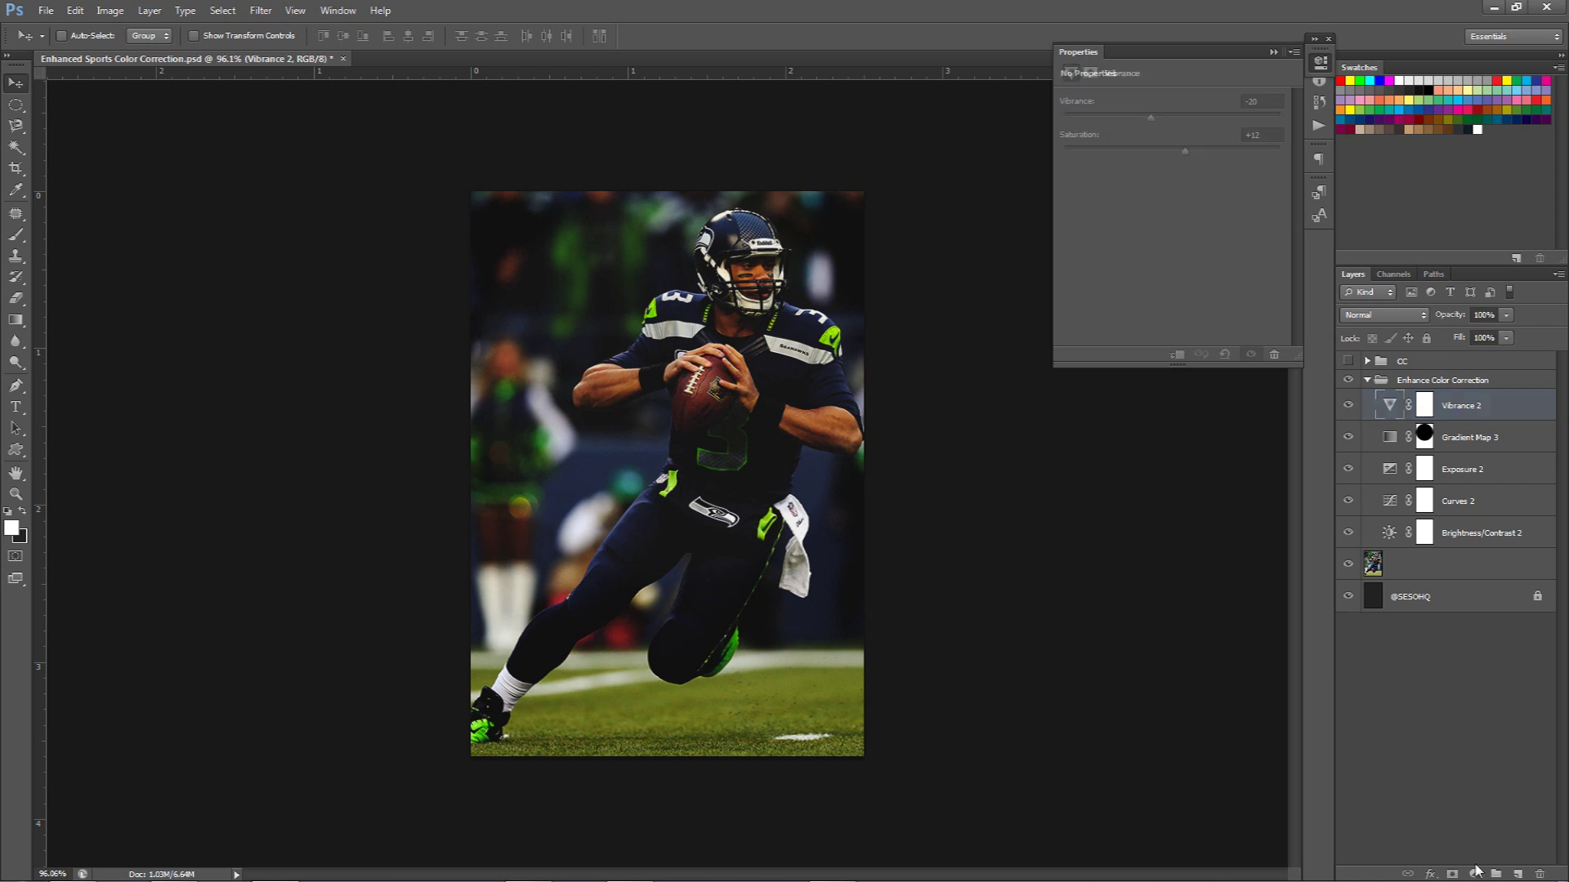
pyautogui.click(1474, 874)
pyautogui.click(1505, 437)
pyautogui.click(1487, 404)
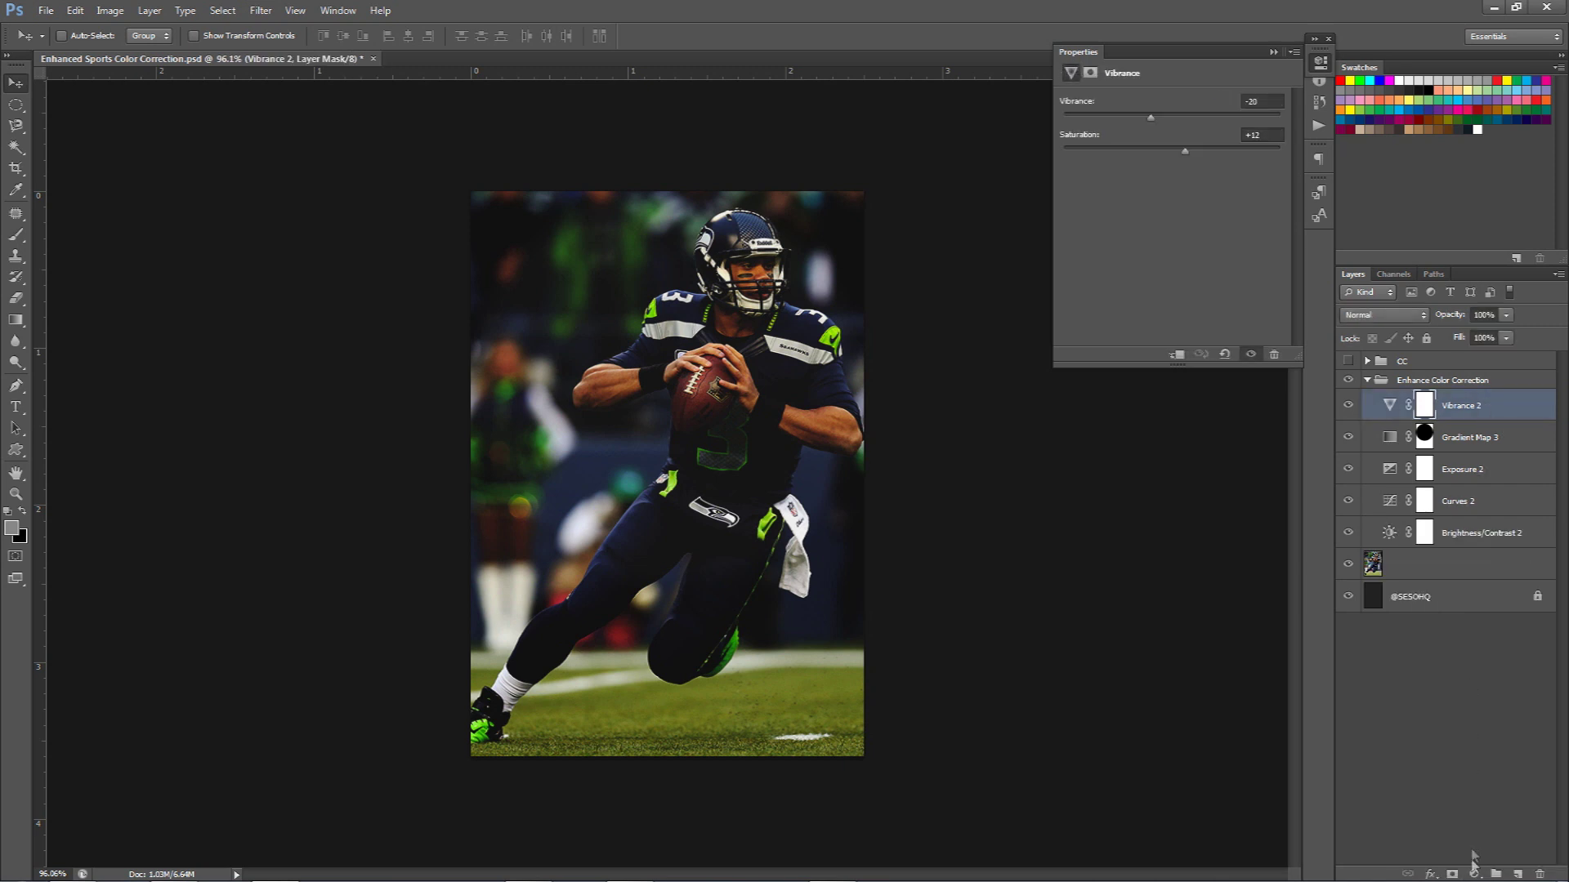
pyautogui.click(1474, 874)
pyautogui.click(1456, 846)
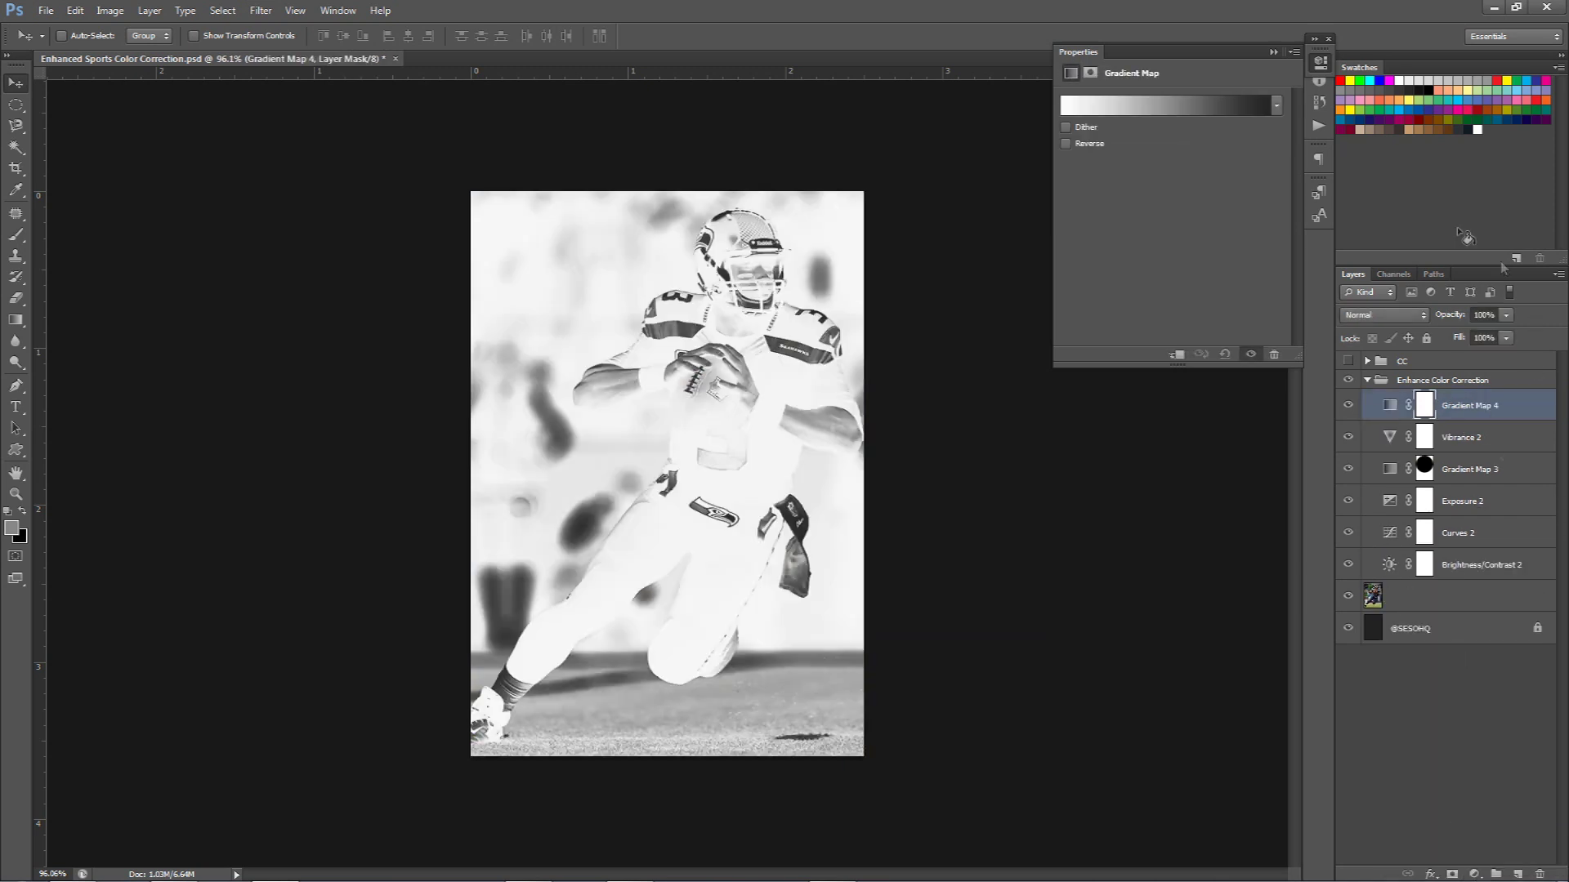
pyautogui.click(1155, 105)
pyautogui.doubleClick(965, 381)
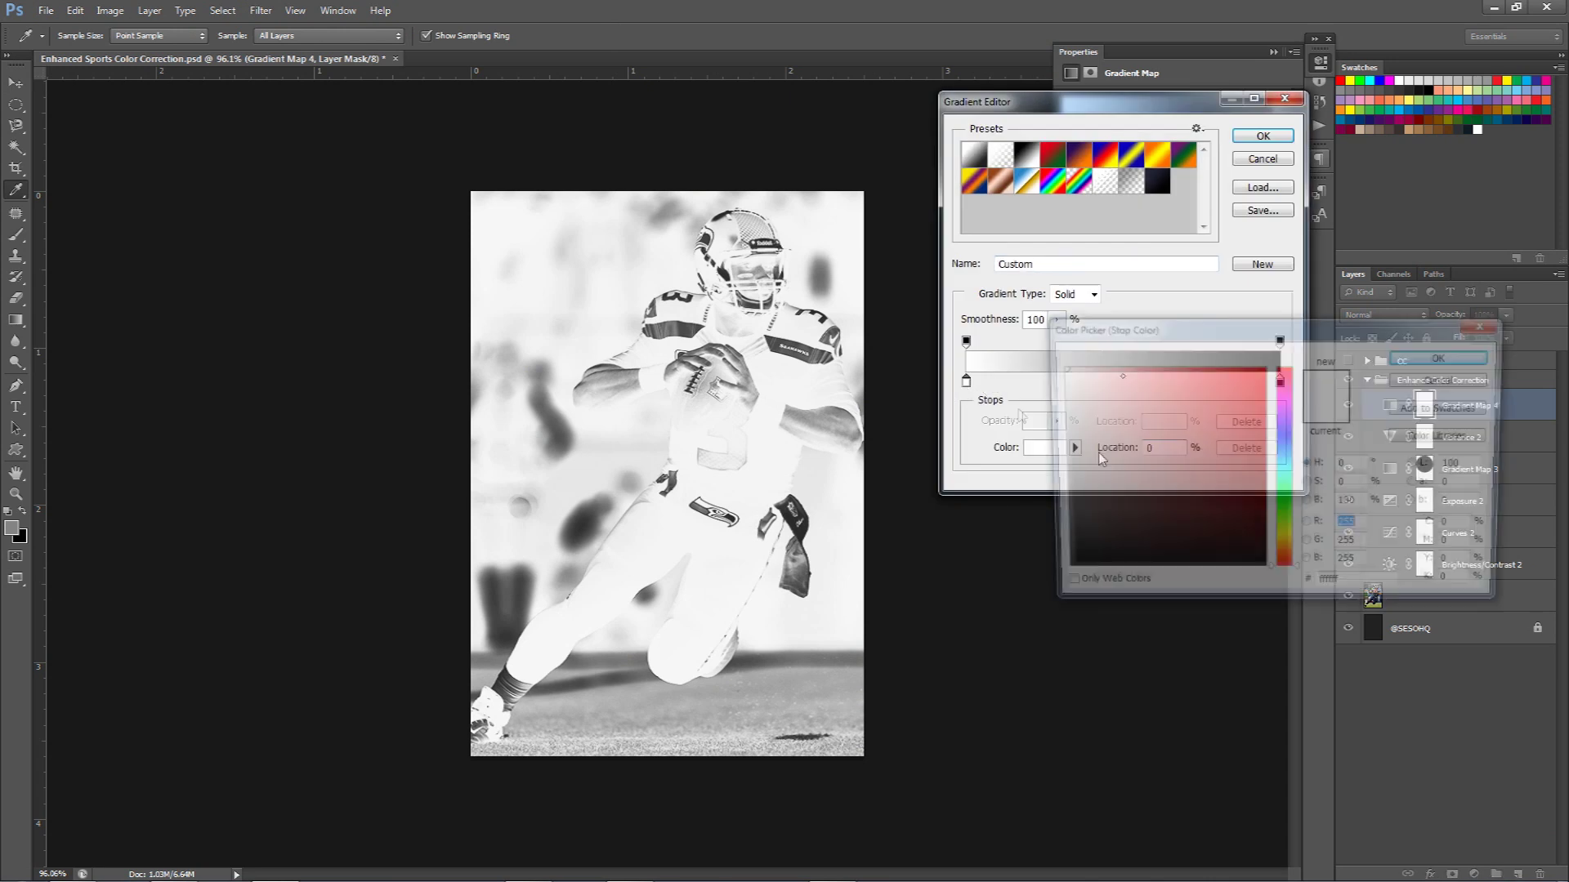
pyautogui.write('1e1e1e')
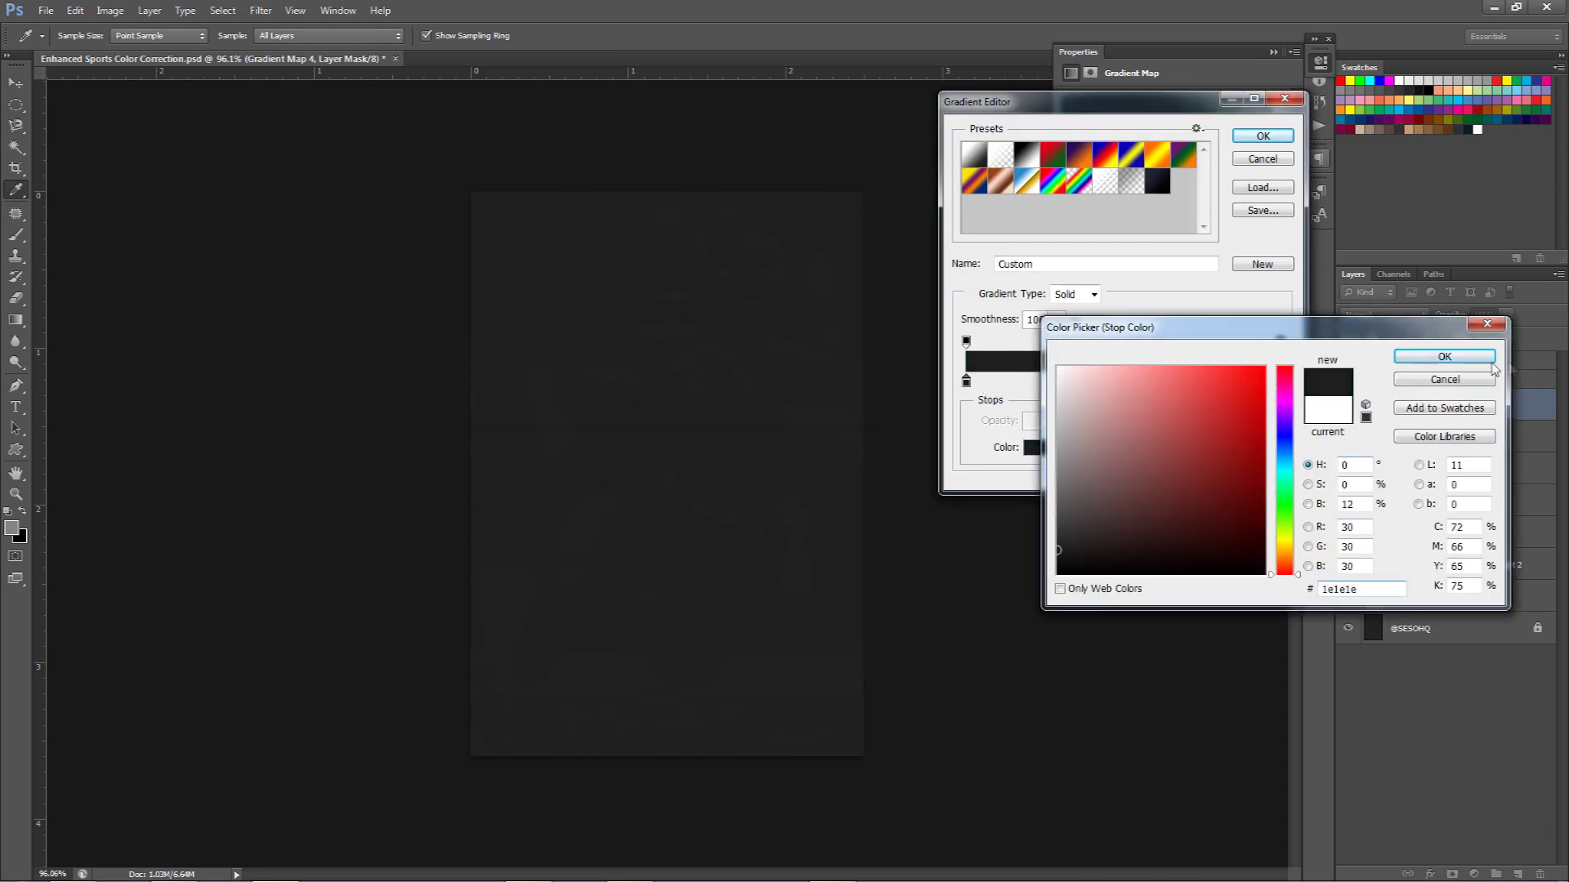
pyautogui.press('Return')
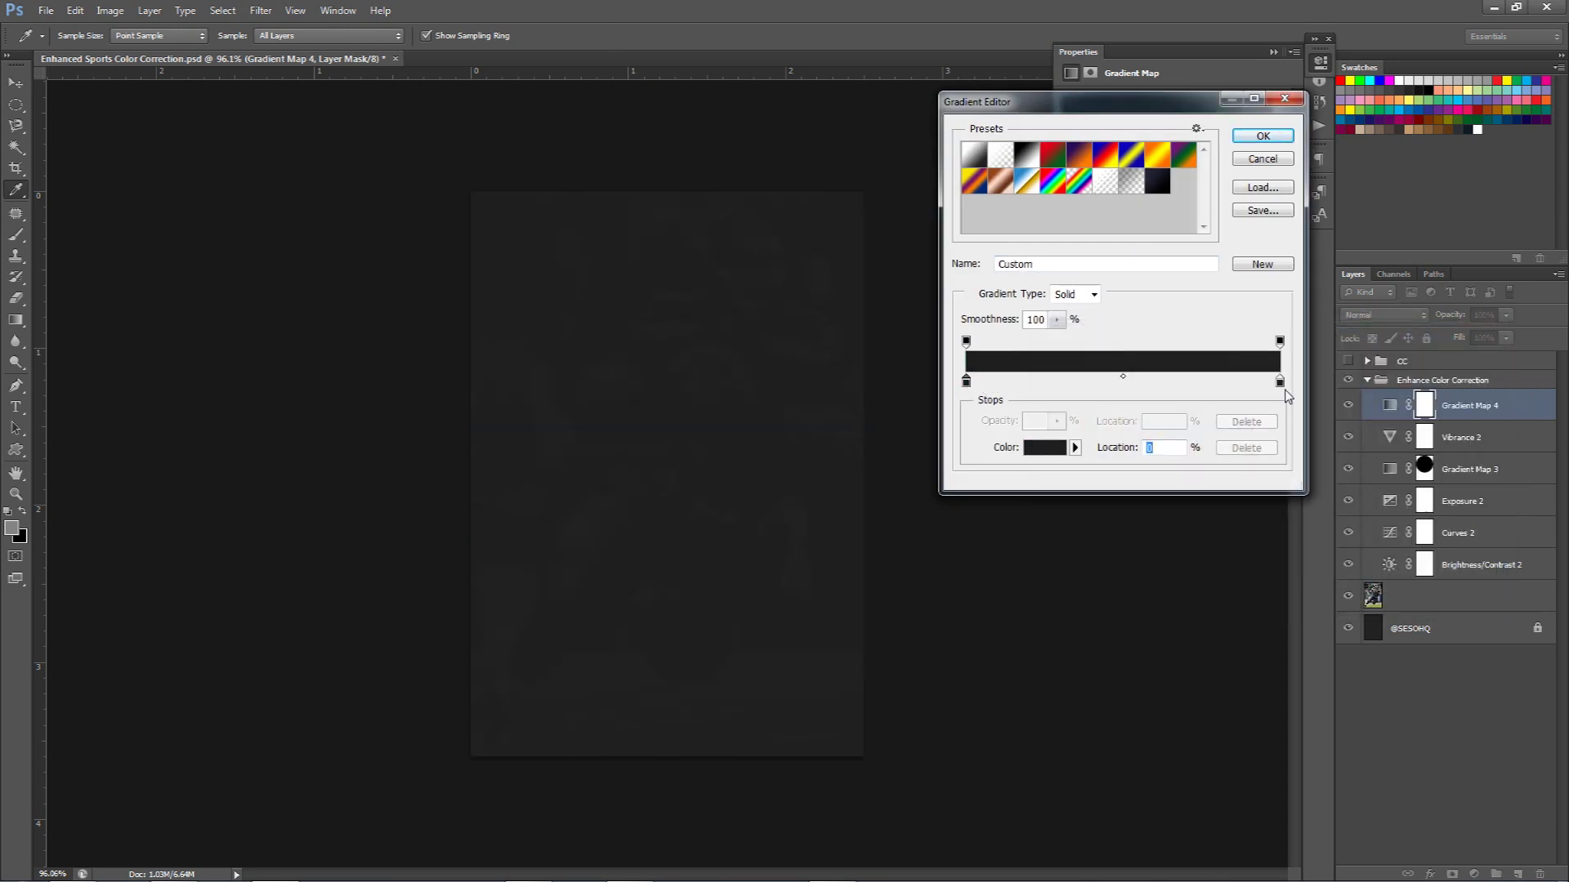
# Set the new gradient's end color stop to #e6e6e6 and apply the gradient.
pyautogui.doubleClick(1280, 381)
pyautogui.click(1022, 383)
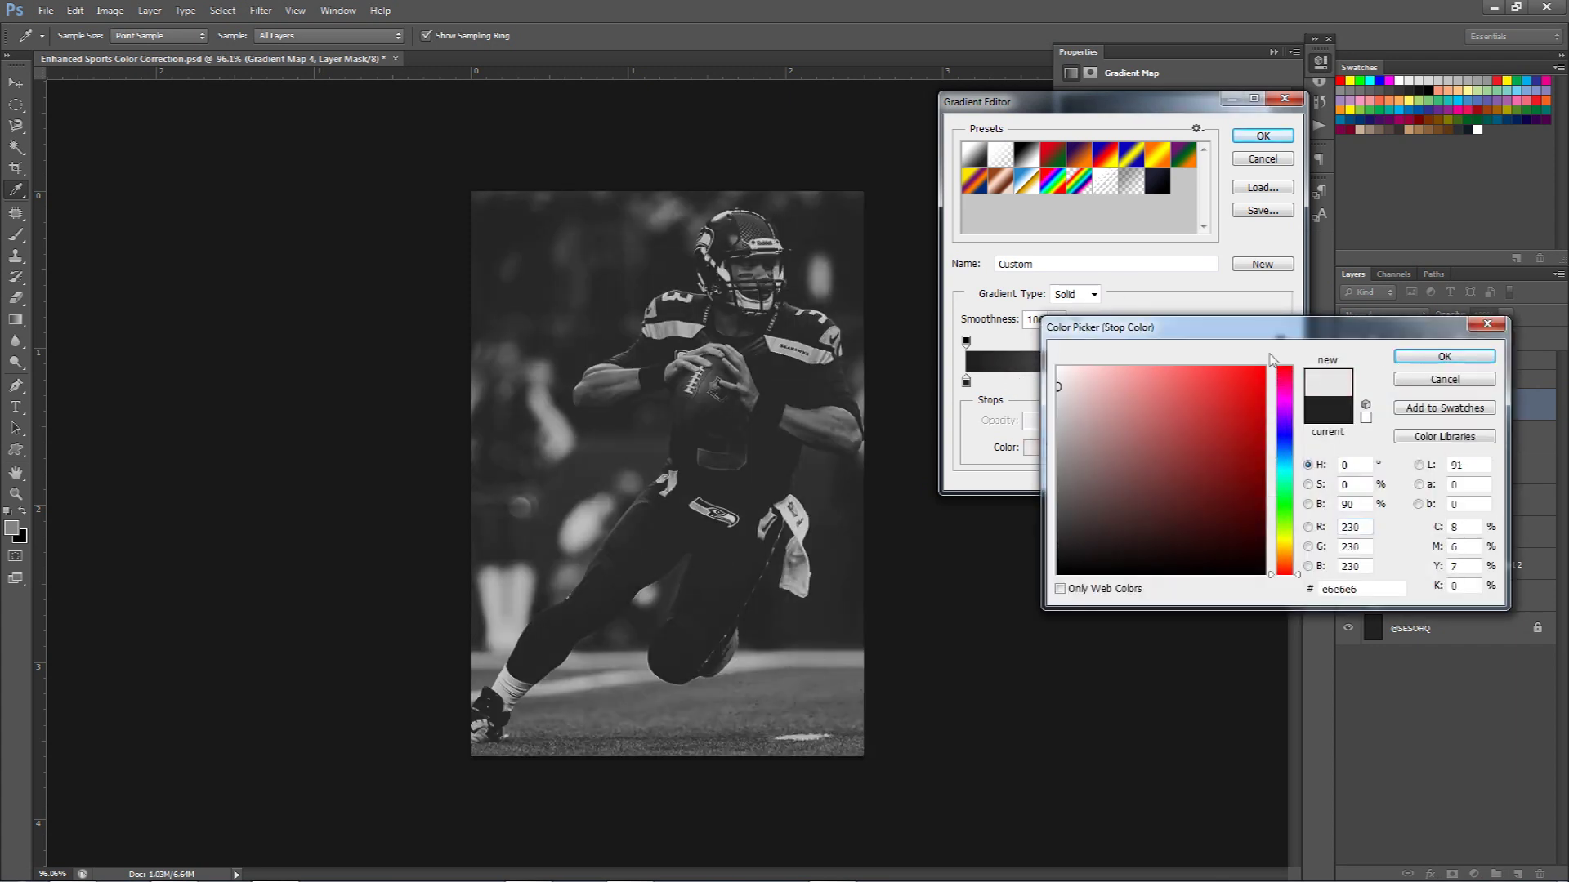
pyautogui.click(1443, 356)
pyautogui.click(1261, 137)
# Try the new Gradient Map at 50% opacity and compare the photo with it hidden and shown.
pyautogui.click(1484, 315)
pyautogui.write('50')
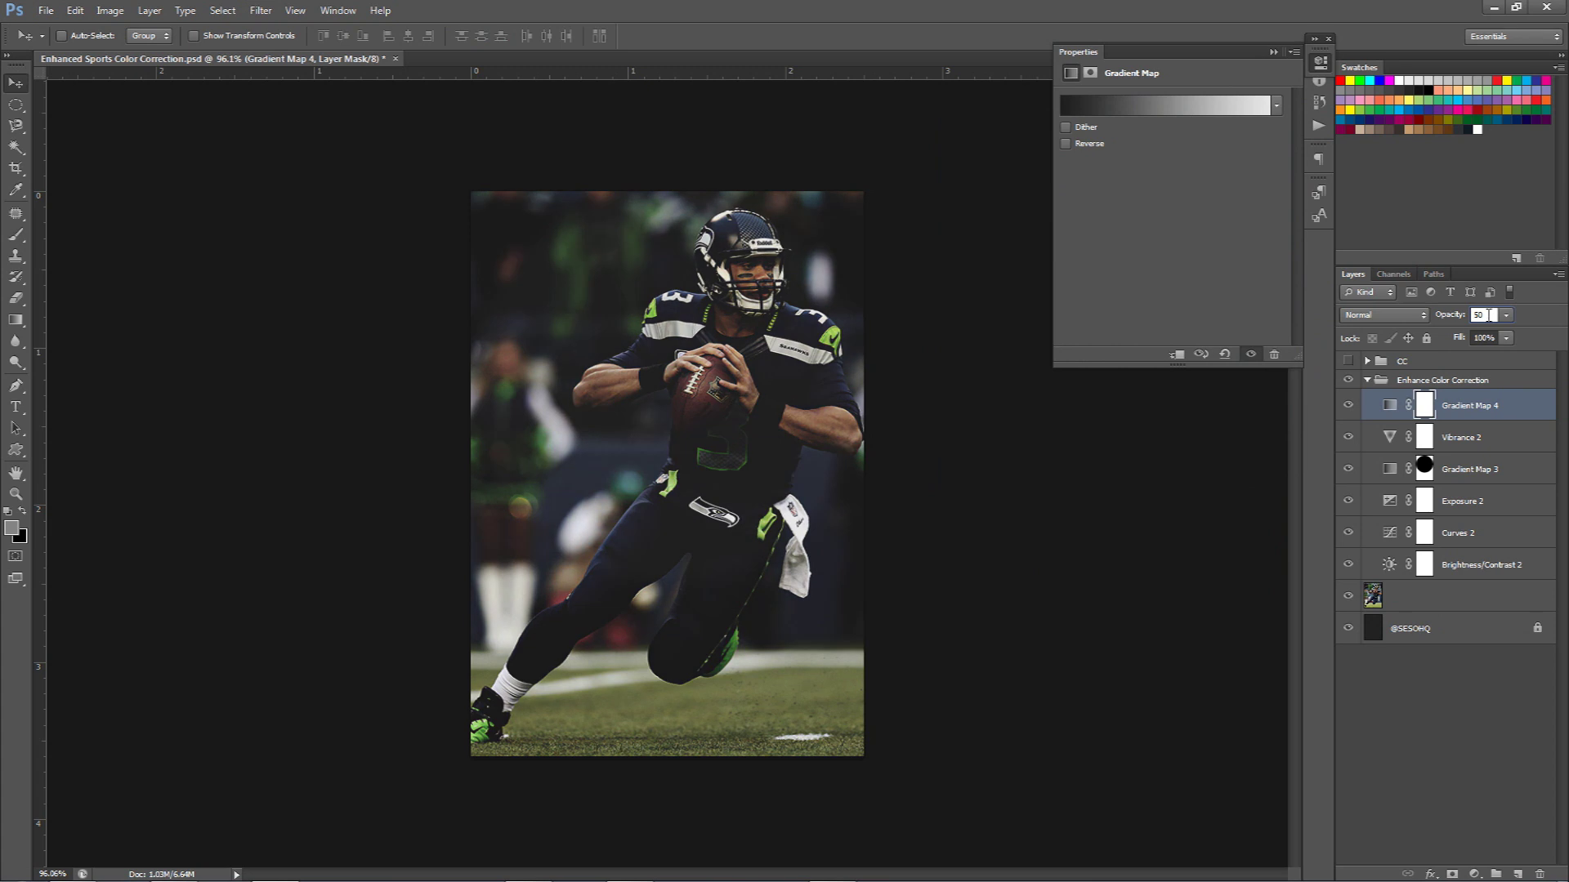
pyautogui.click(1397, 319)
pyautogui.click(1402, 313)
pyautogui.click(1348, 407)
pyautogui.click(1349, 407)
# Darken the top Gradient Map's end color stop to #d7d7d7 and apply the edited gradient.
pyautogui.click(1169, 104)
pyautogui.click(1279, 382)
pyautogui.doubleClick(1279, 381)
pyautogui.moveTo(1059, 564); pyautogui.dragTo(1005, 404)
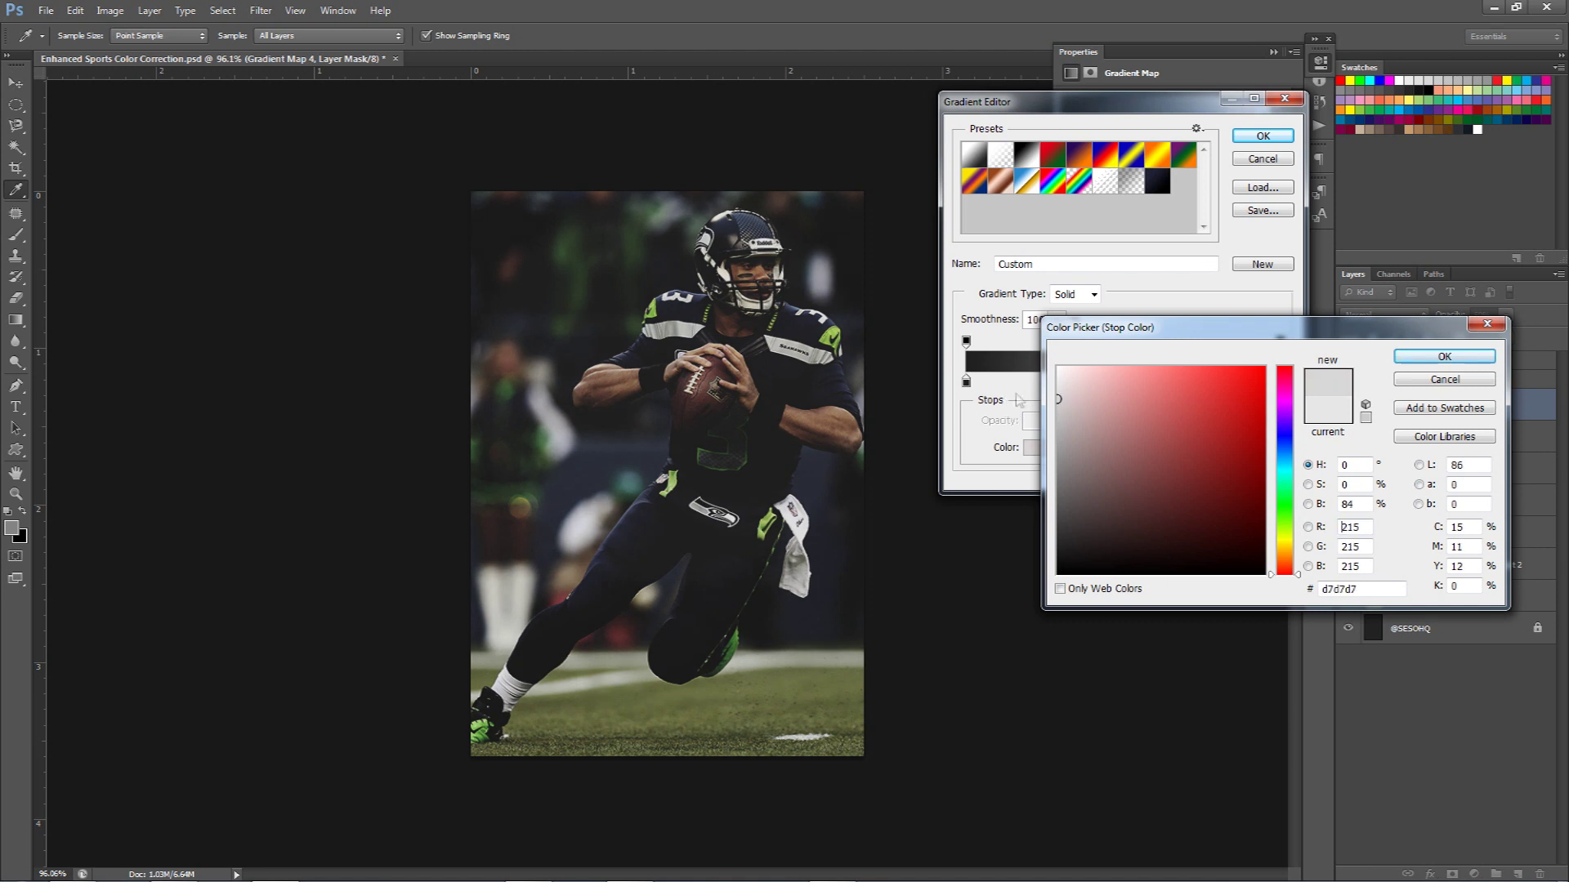
pyautogui.click(1444, 356)
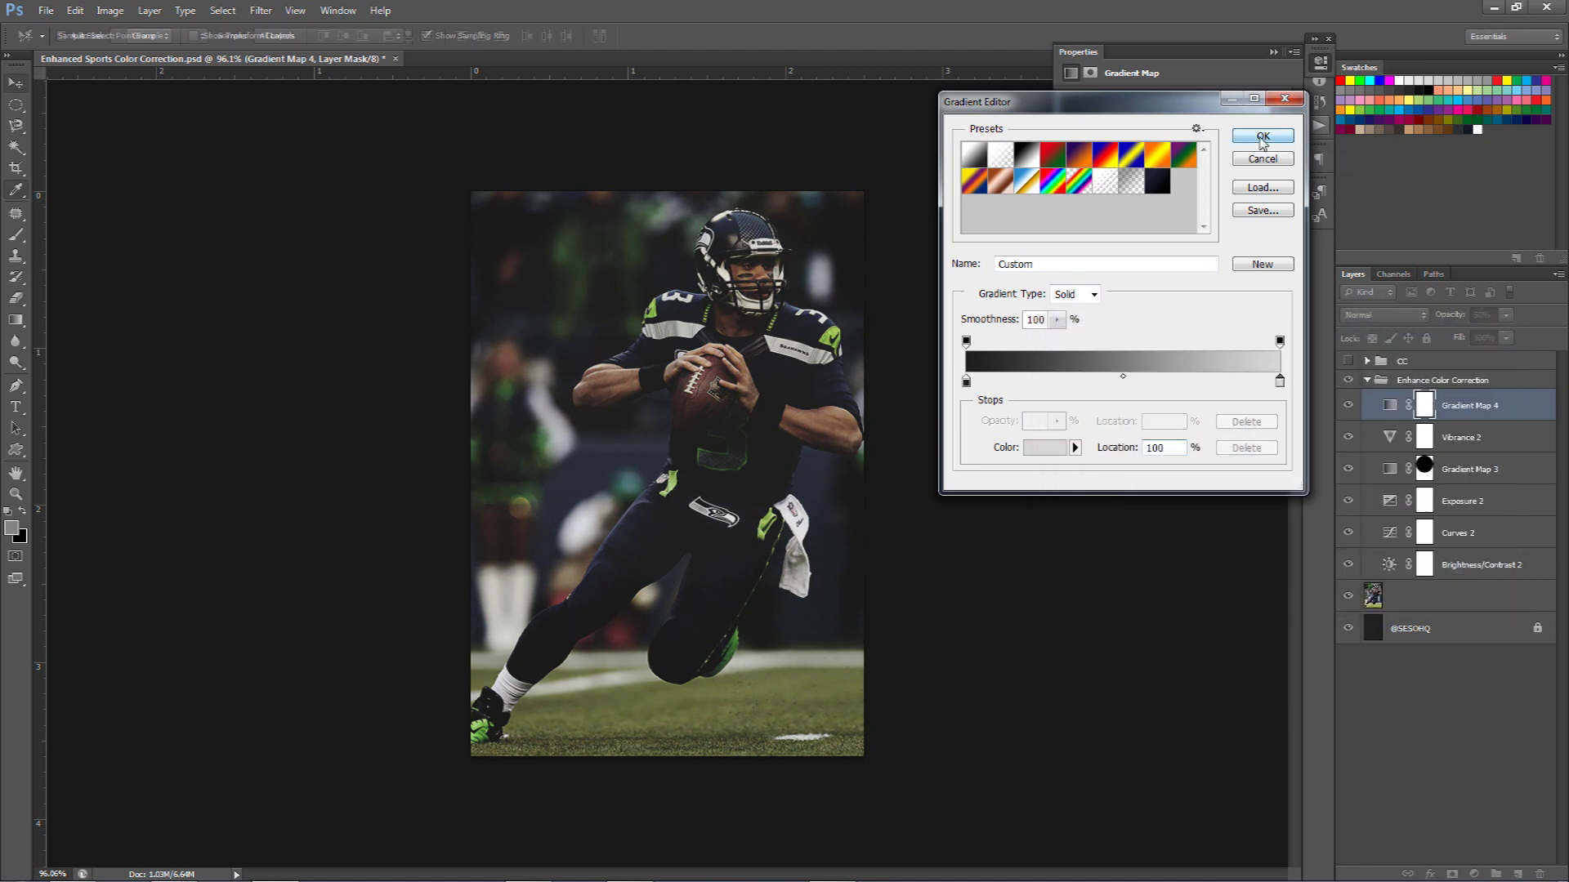
pyautogui.click(1263, 137)
# Switch the top Gradient Map's blend mode to Overlay and compare the photo with it hidden and shown.
pyautogui.click(1382, 314)
pyautogui.click(1377, 511)
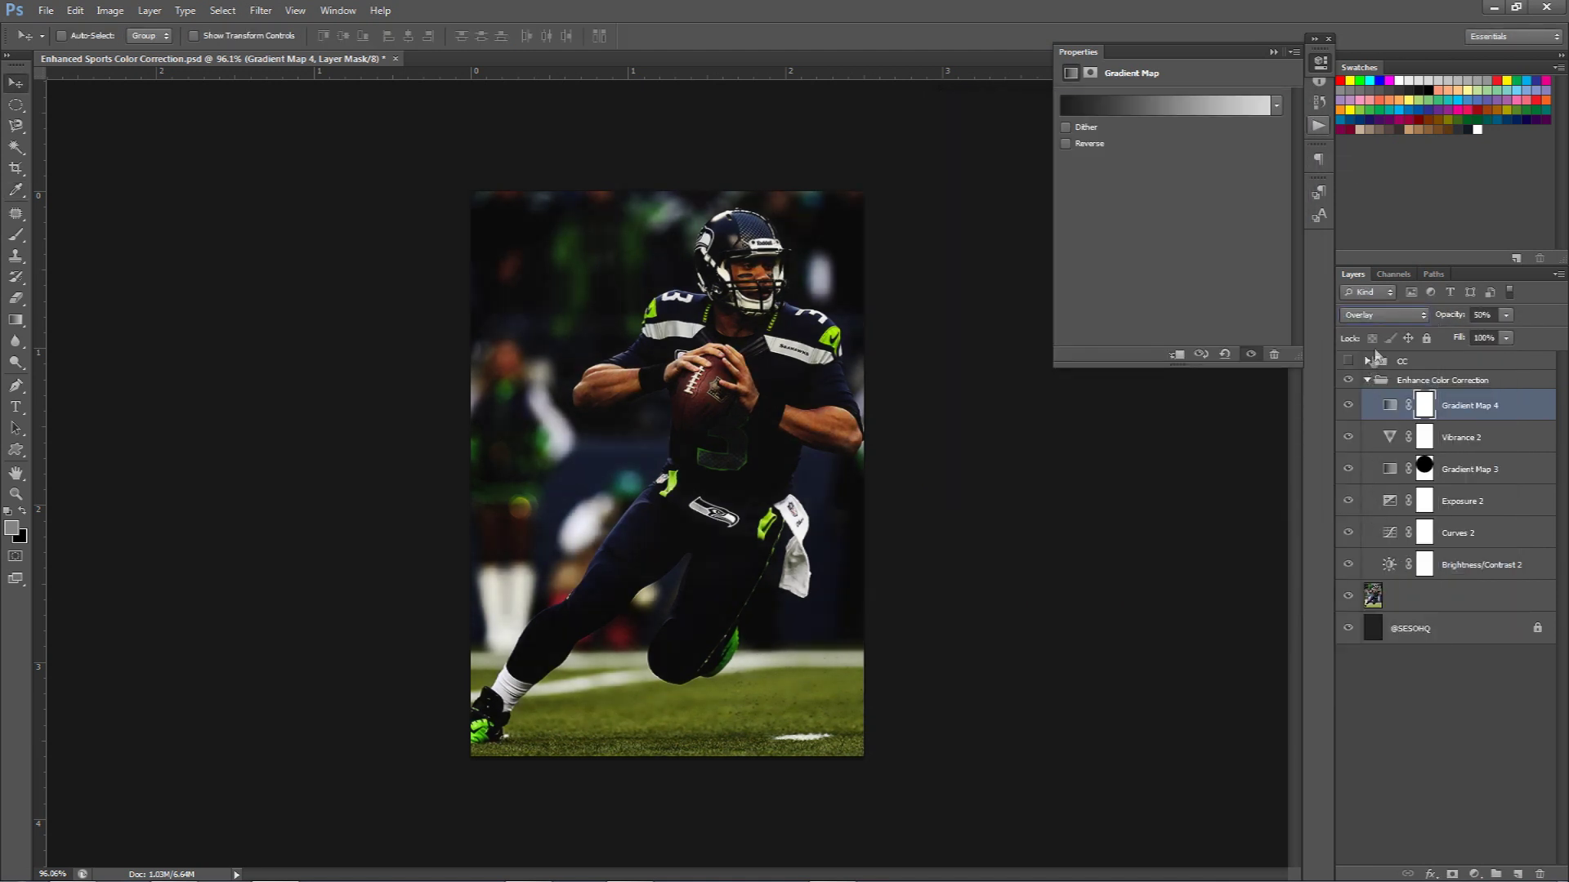
pyautogui.click(1348, 406)
pyautogui.click(1348, 405)
pyautogui.click(1348, 406)
pyautogui.click(1348, 405)
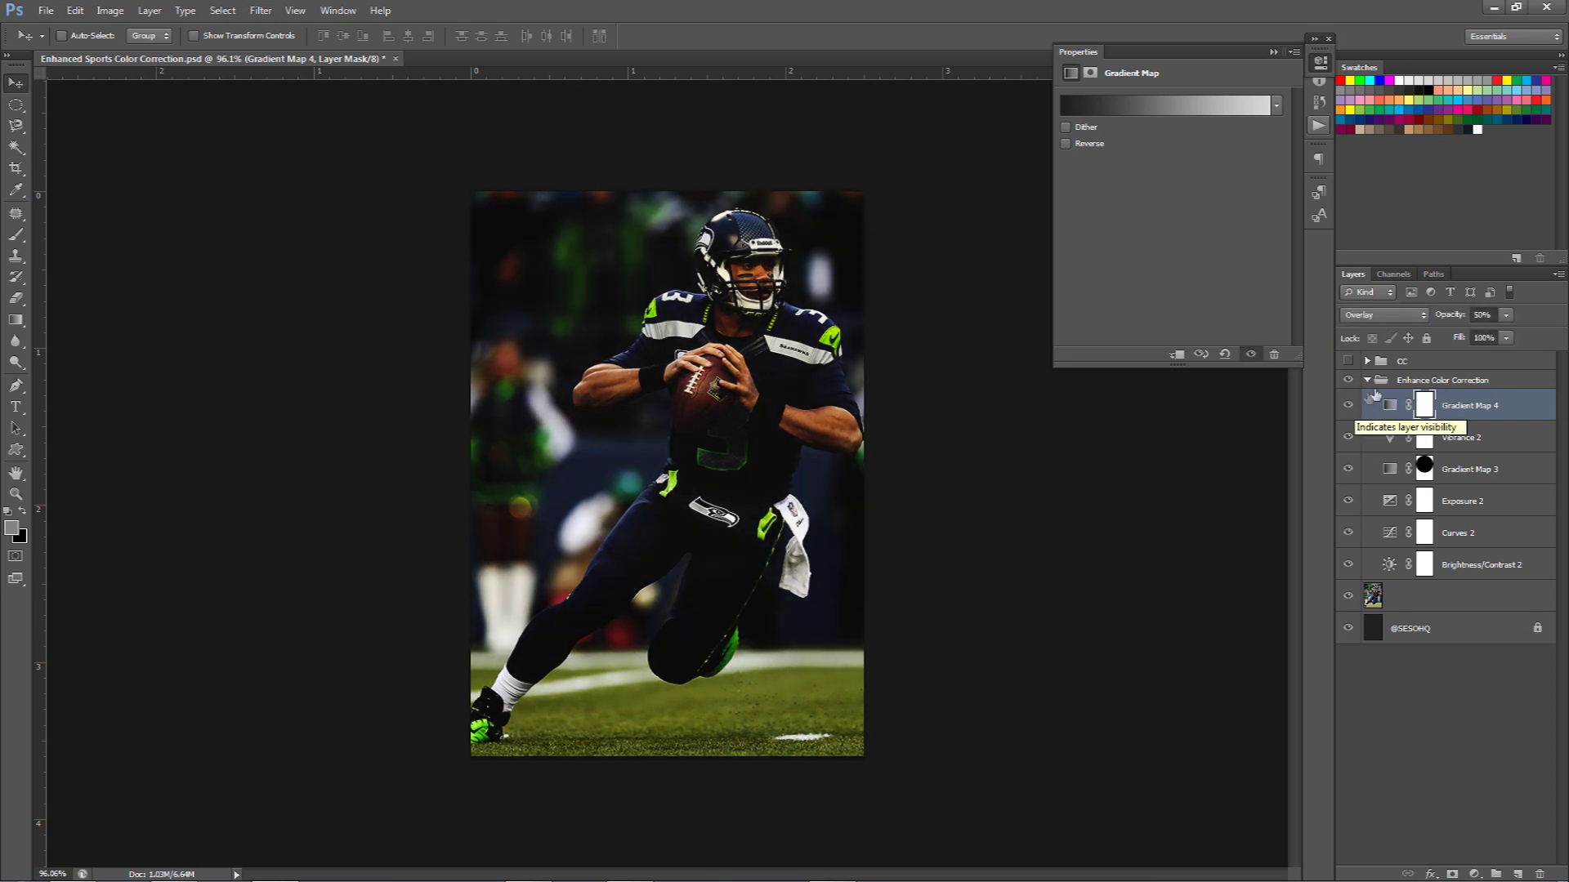
# Set the top Gradient Map's opacity to 45% and check its effect by hiding and showing it.
pyautogui.click(1482, 315)
pyautogui.write('45')
pyautogui.click(1514, 432)
pyautogui.click(1464, 413)
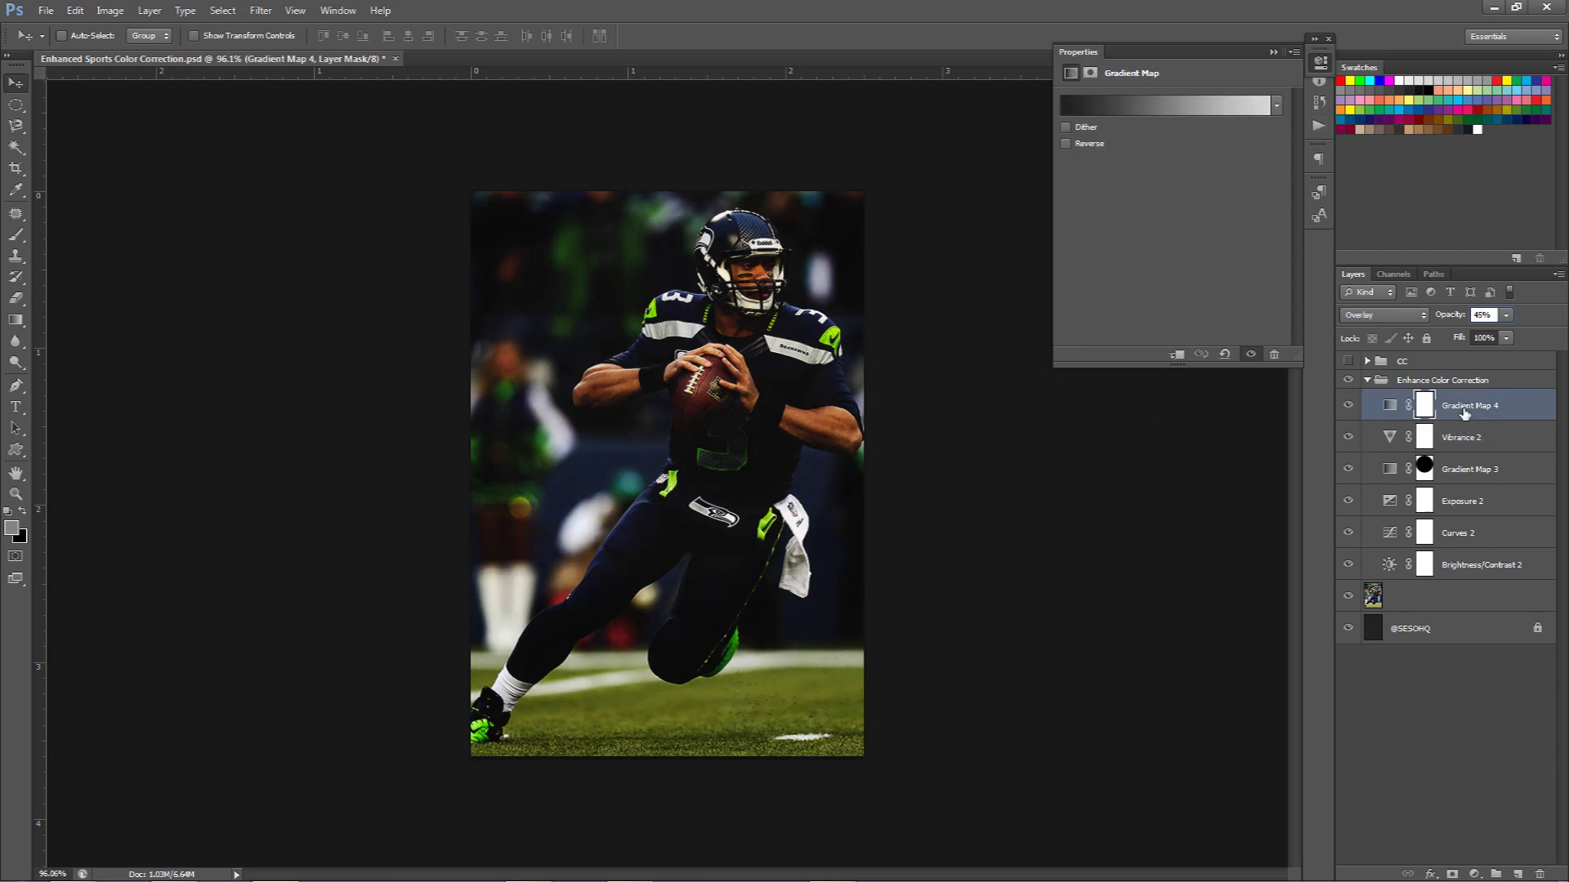
pyautogui.click(1348, 405)
pyautogui.click(1348, 406)
# Add an empty layer at the top of the Enhance Color Correction group and ready a soft 1154 px Brush with 0% hardness.
pyautogui.click(1519, 872)
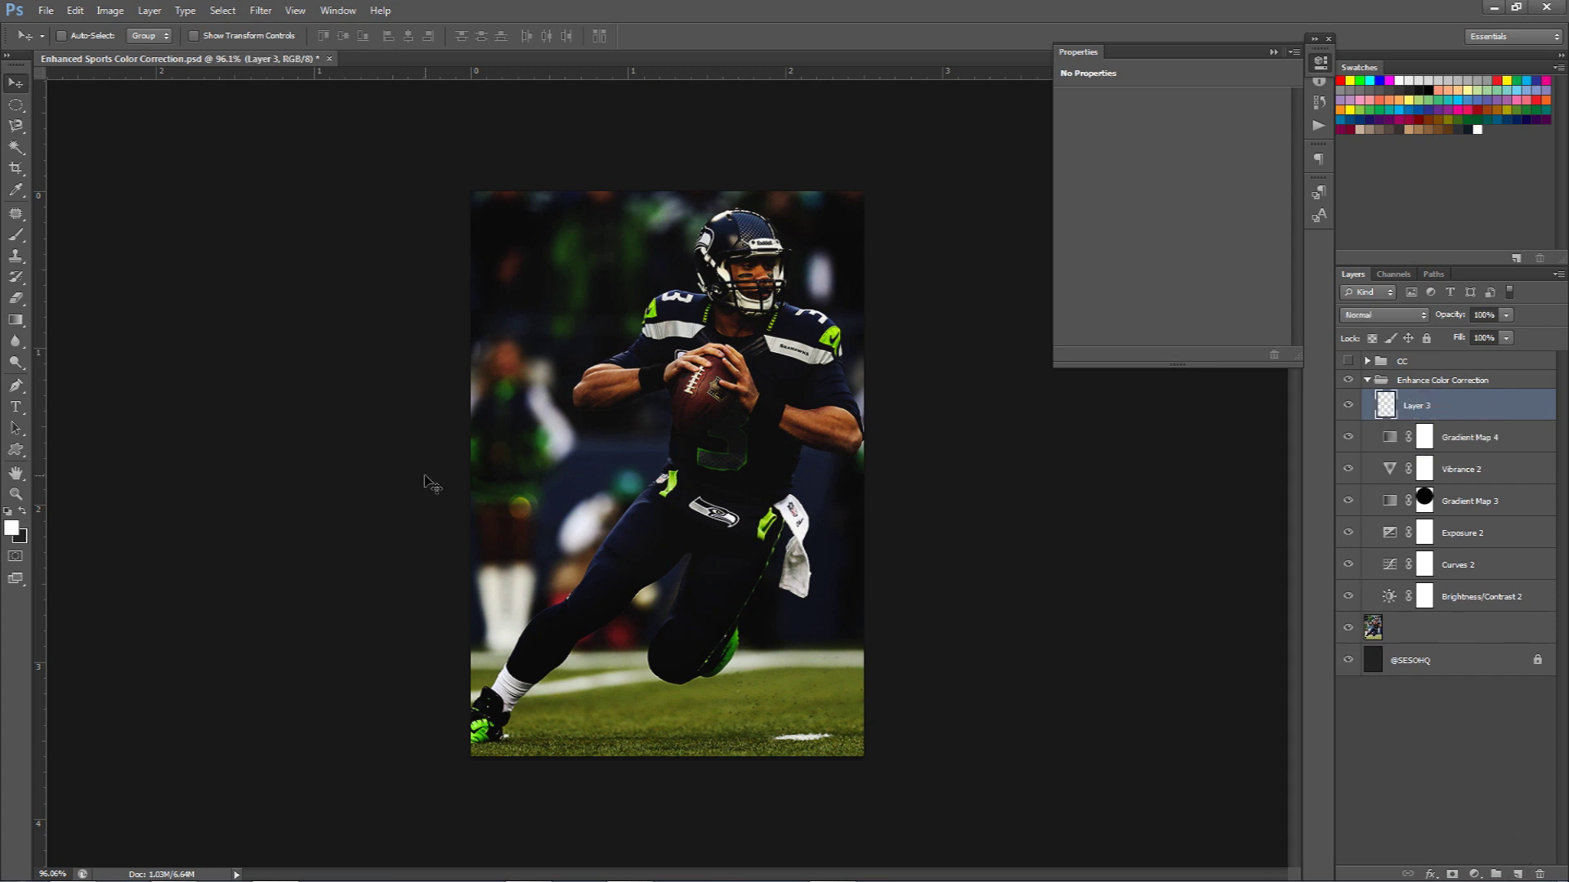
pyautogui.press('b')
pyautogui.rightClick(630, 309)
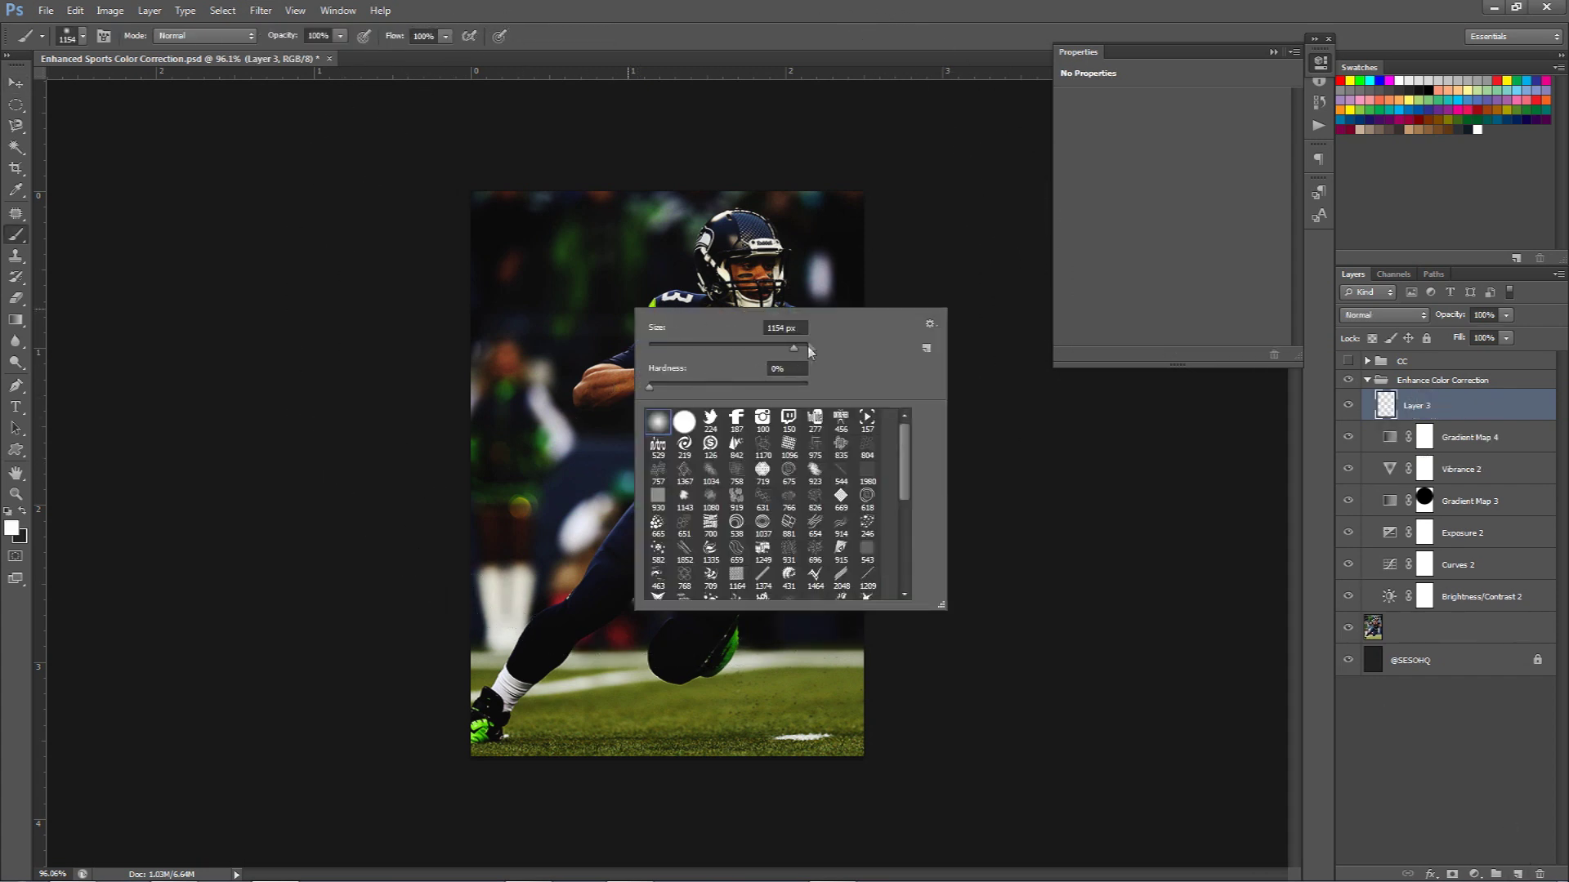
pyautogui.press('Escape')
pyautogui.scroll(-4, 695, 388)
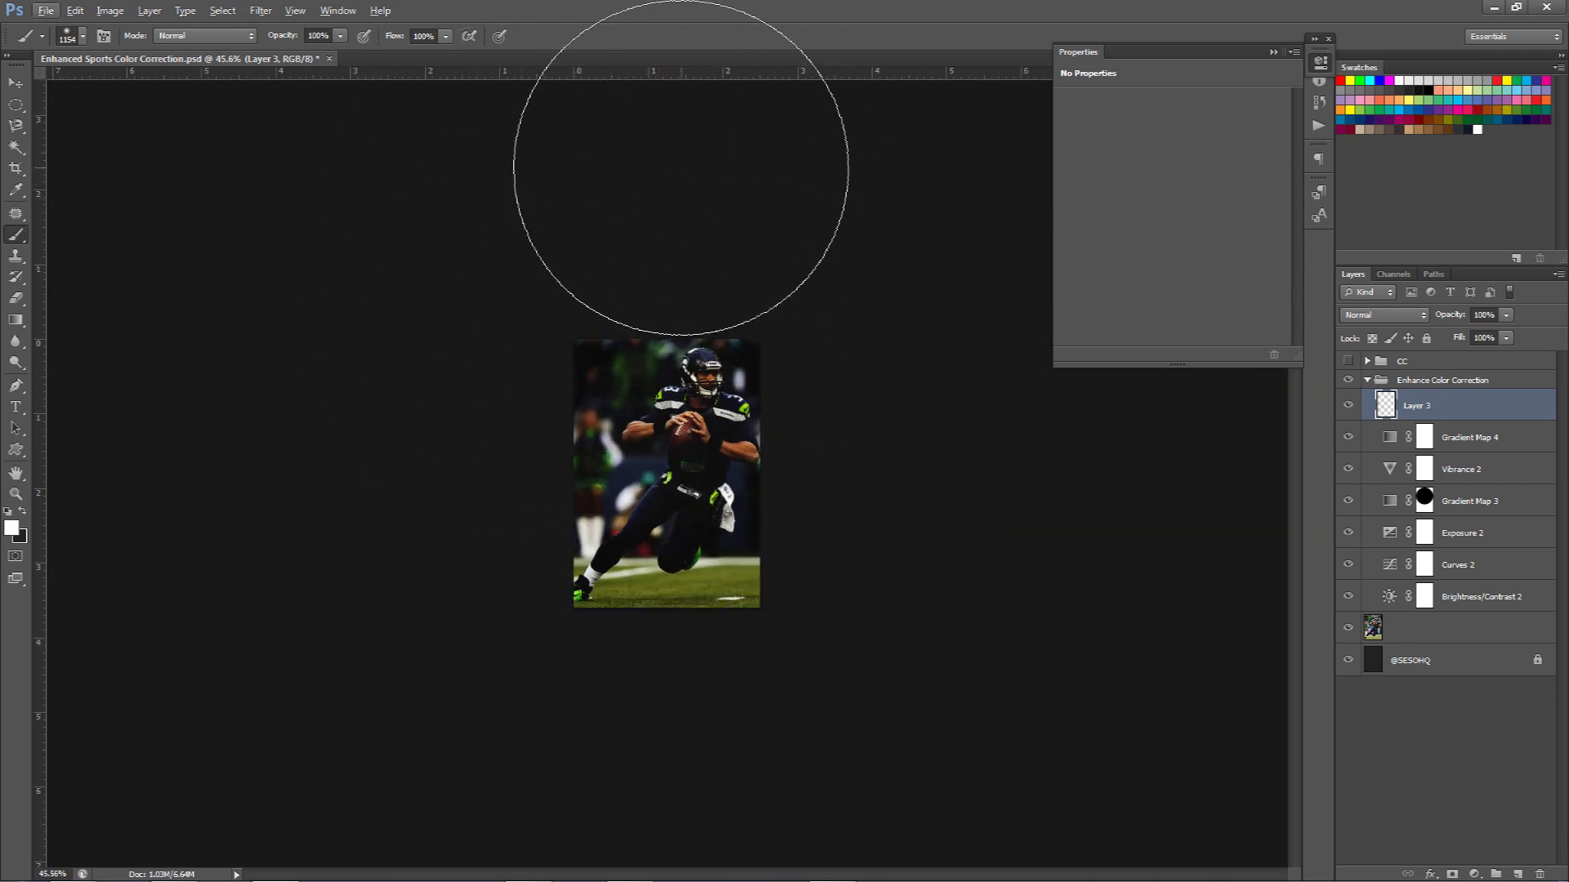
# Try a single soft white brush dab centered well above the photo's upper edge and undo it.
pyautogui.click(665, 184)
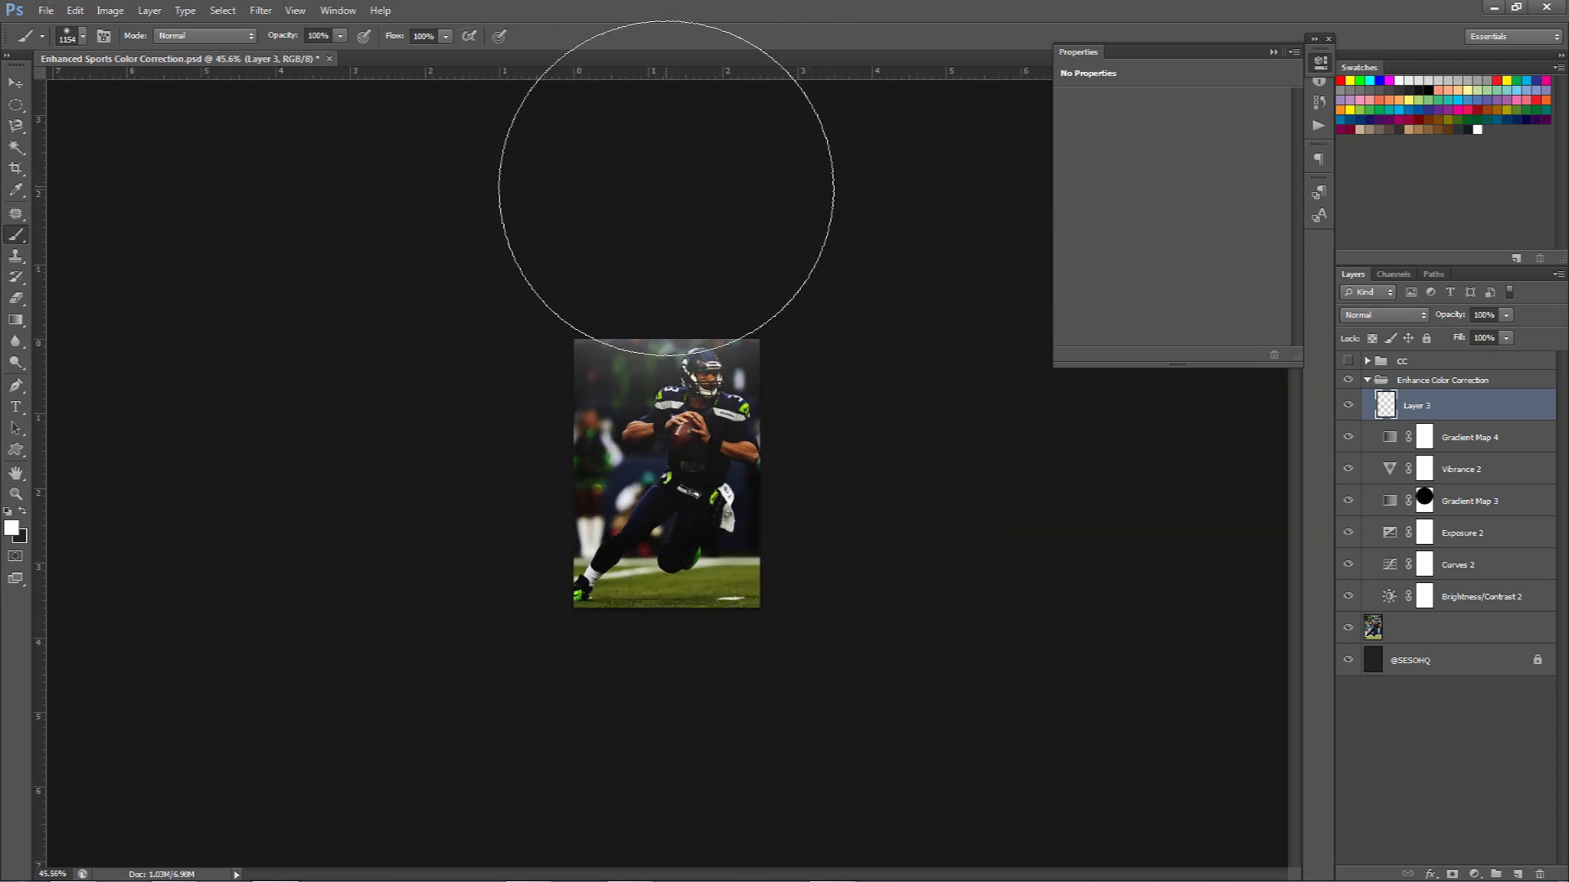
pyautogui.hotkey('ctrl', 'z')
pyautogui.press('v')
pyautogui.press('b')
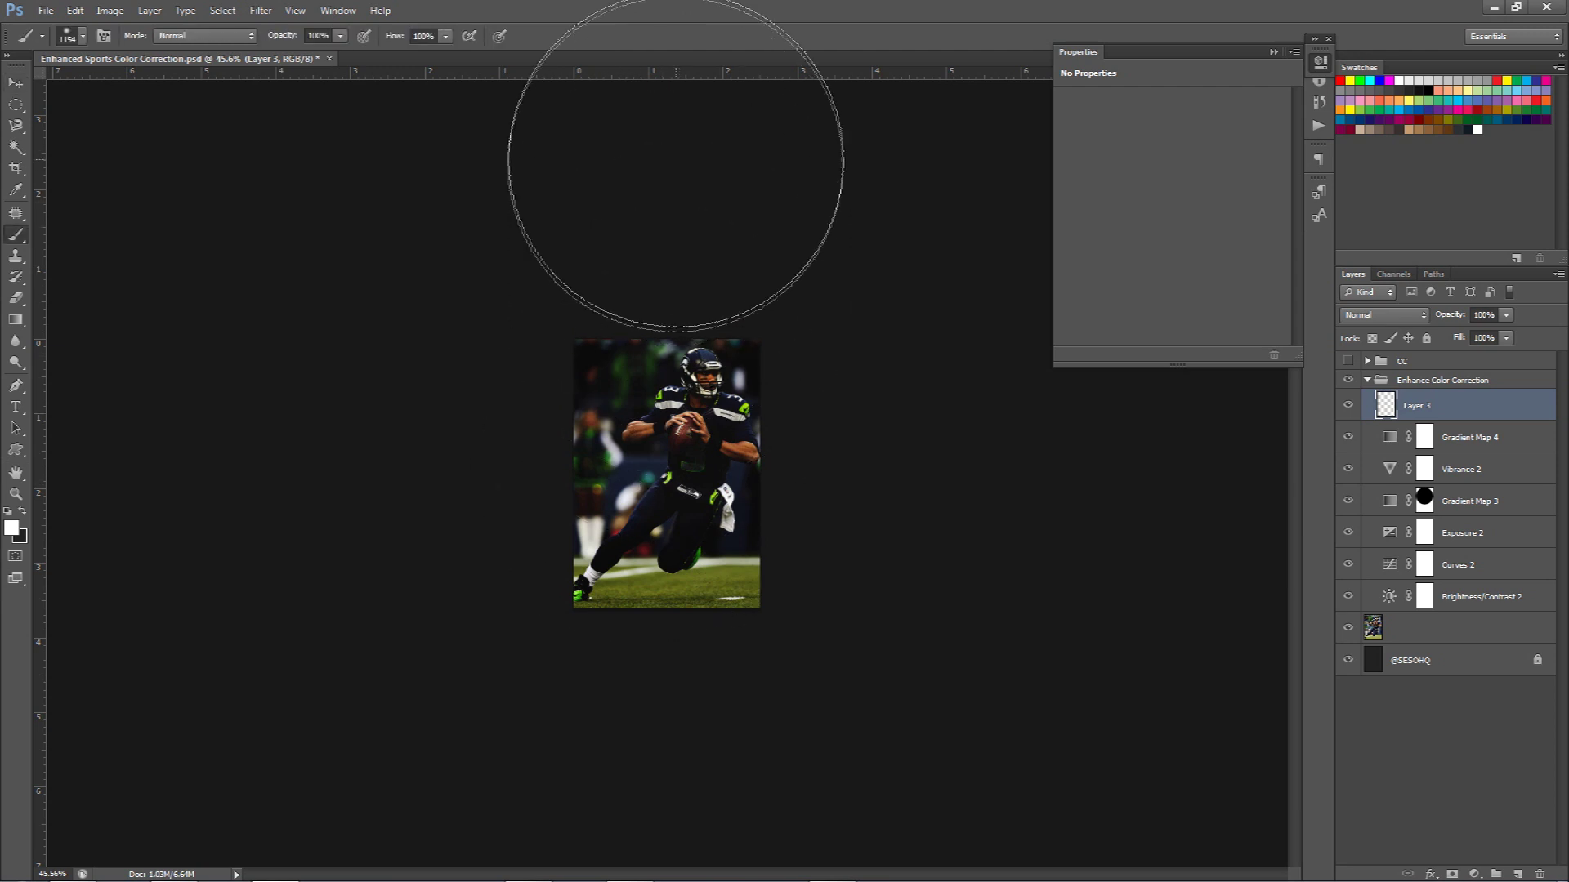
# Paint one soft white 1154 px dab centered slightly closer above the photo so its glow spills over the upper edge.
pyautogui.click(669, 214)
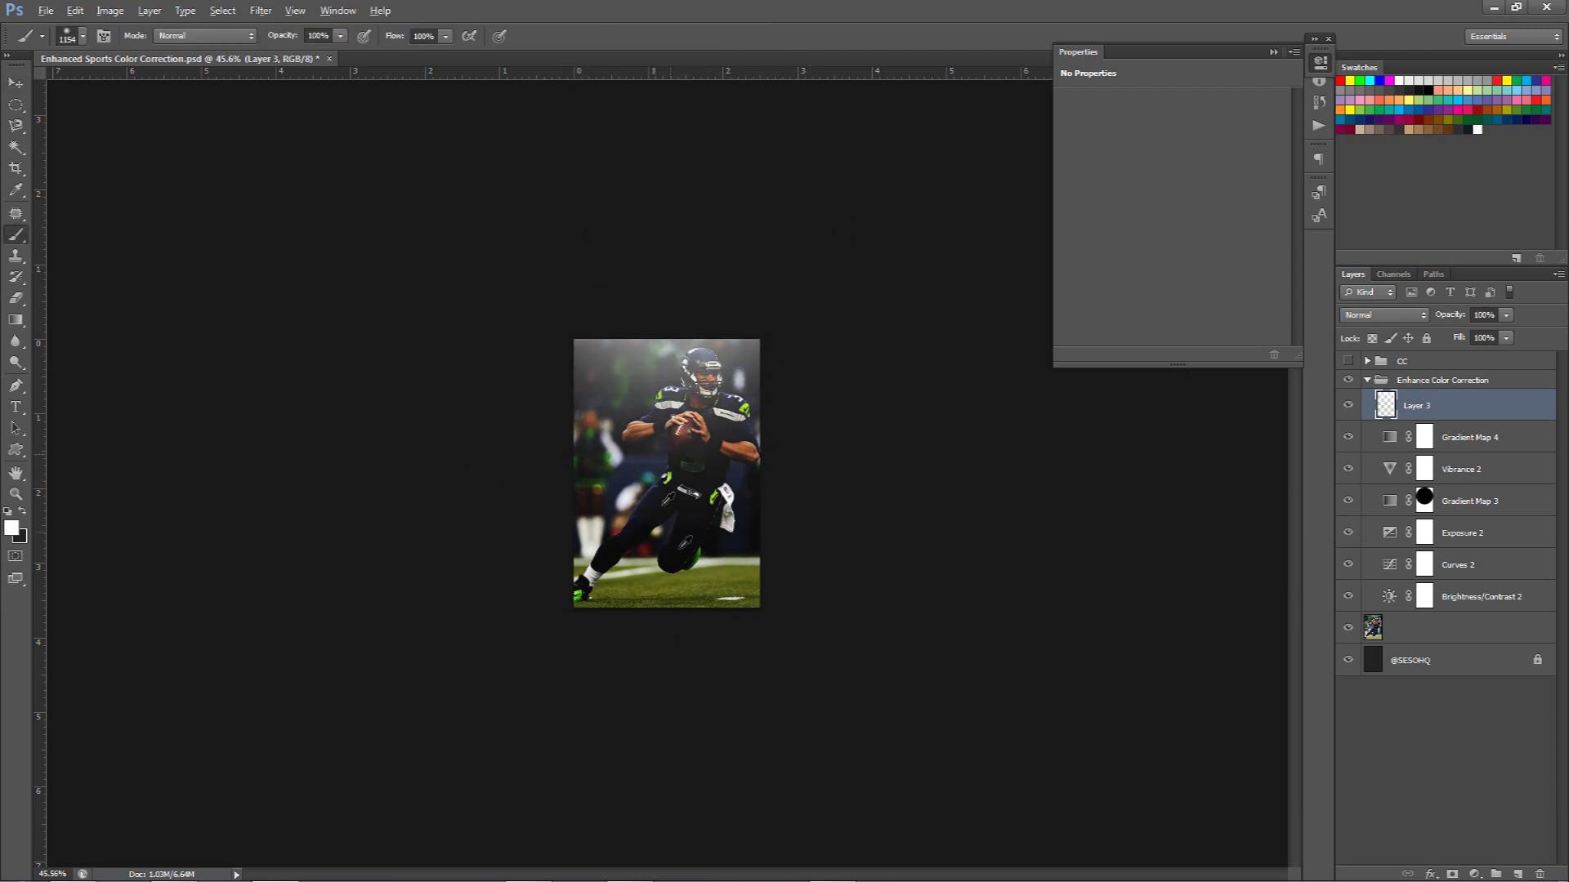
pyautogui.scroll(4, 666, 474)
pyautogui.press('alt')
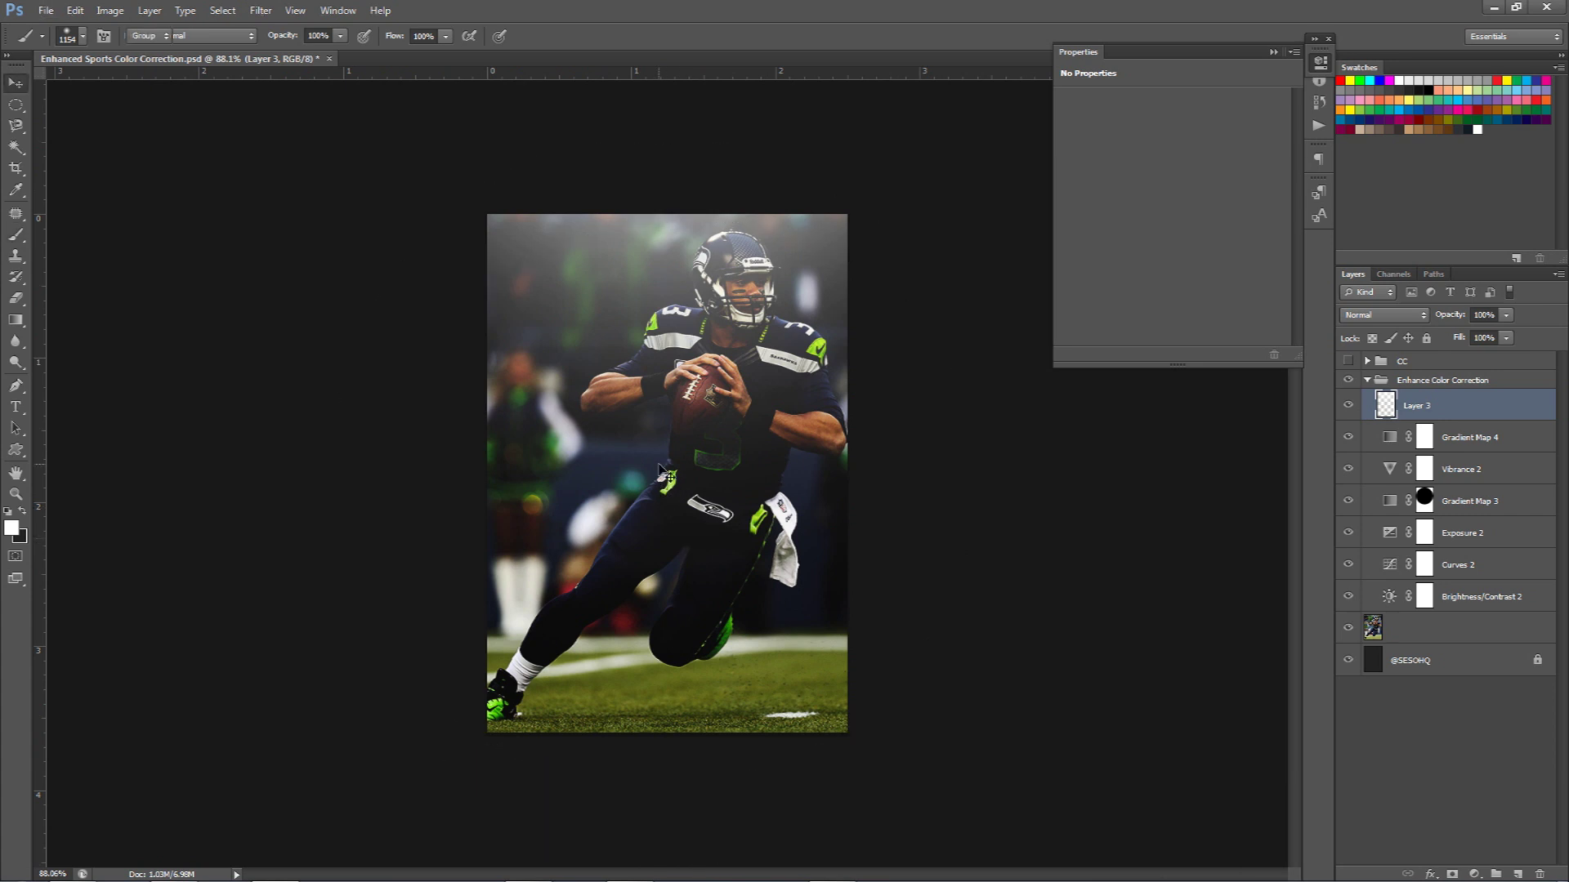
# Set the white glow layer's opacity to 15% and check its effect by hiding and showing it.
pyautogui.press('v')
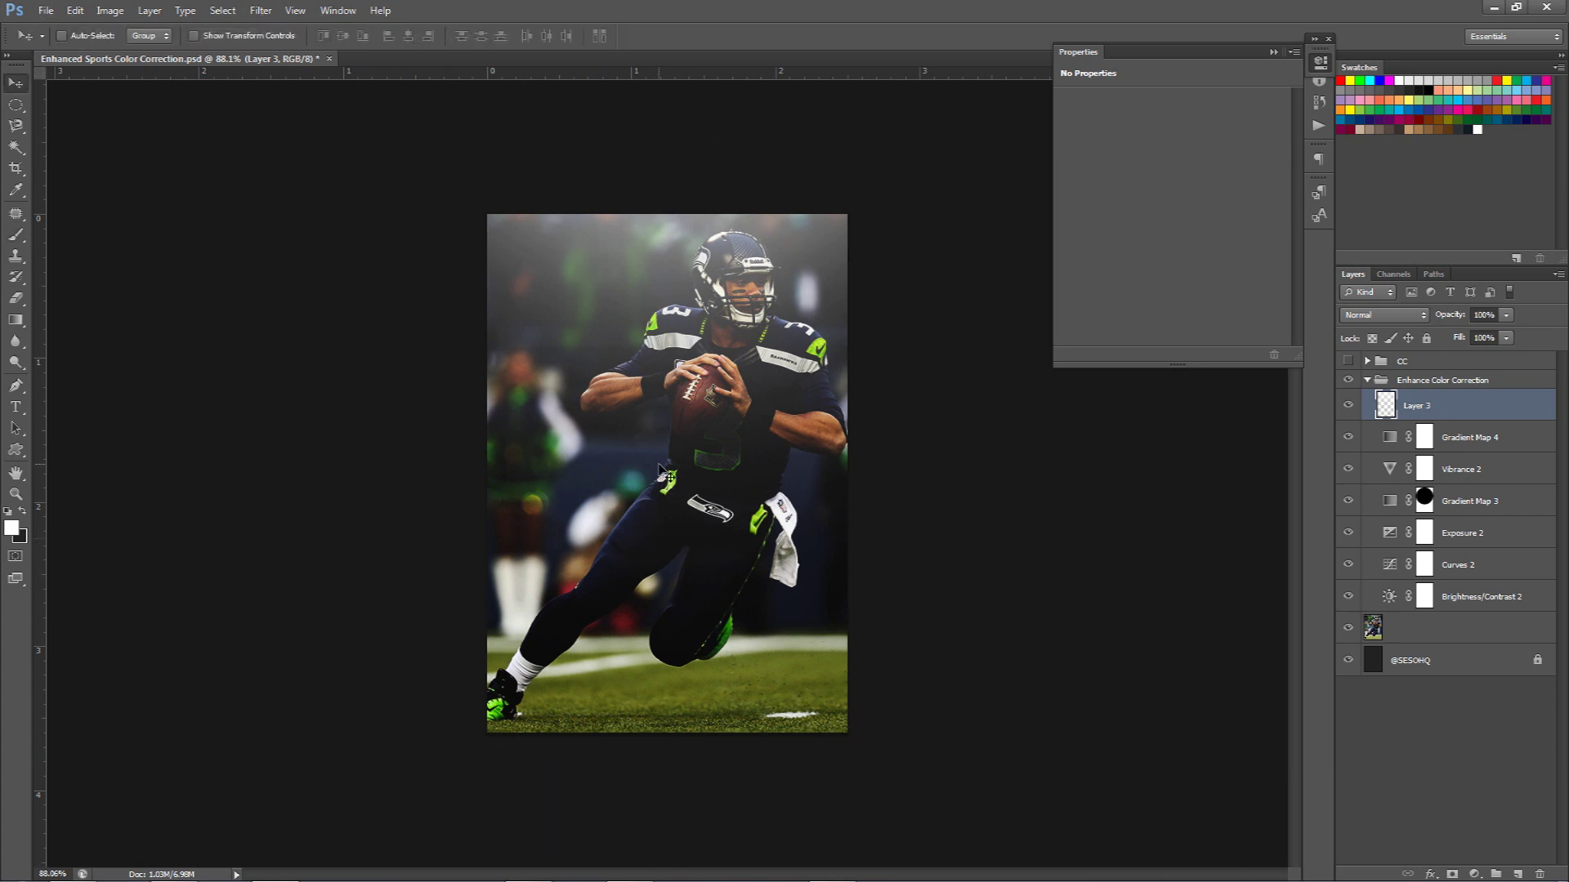
pyautogui.click(1484, 315)
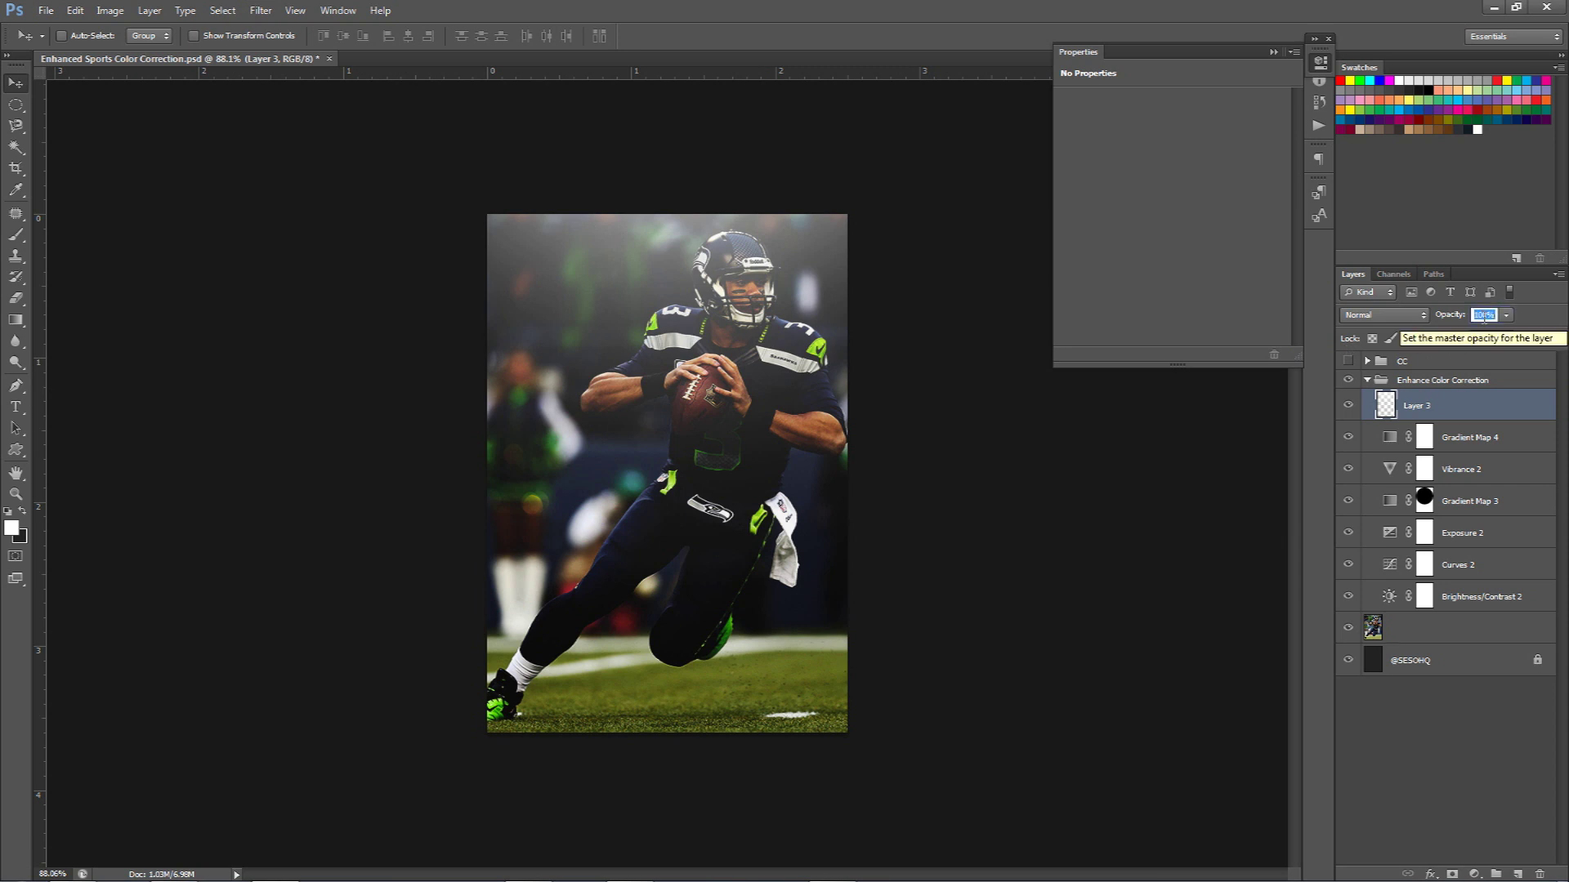
pyautogui.write('15')
pyautogui.press('Return')
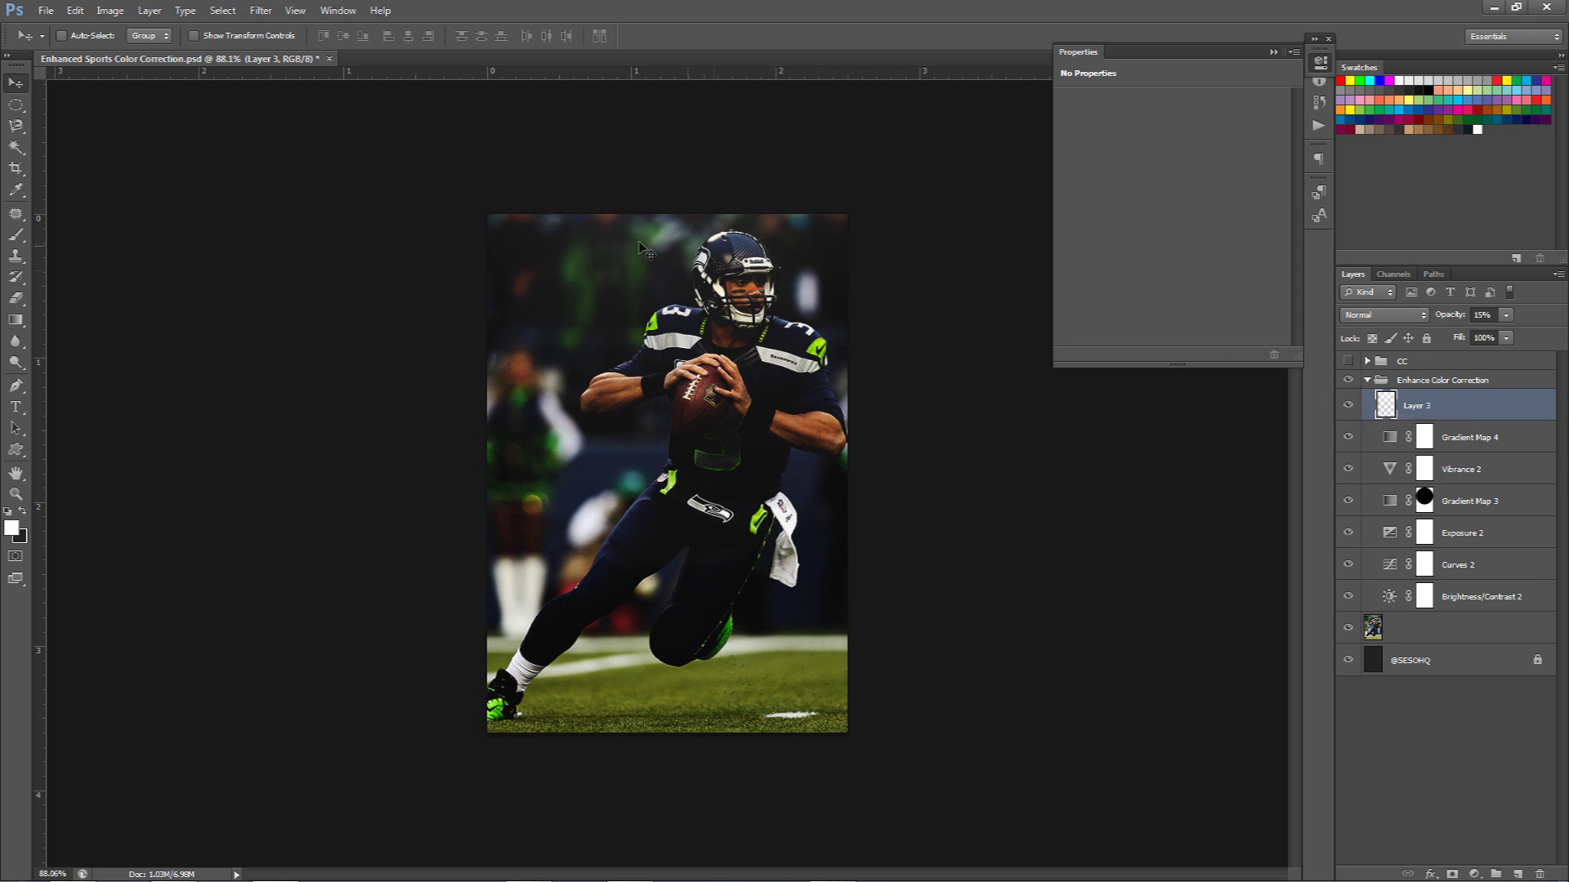
pyautogui.click(1348, 405)
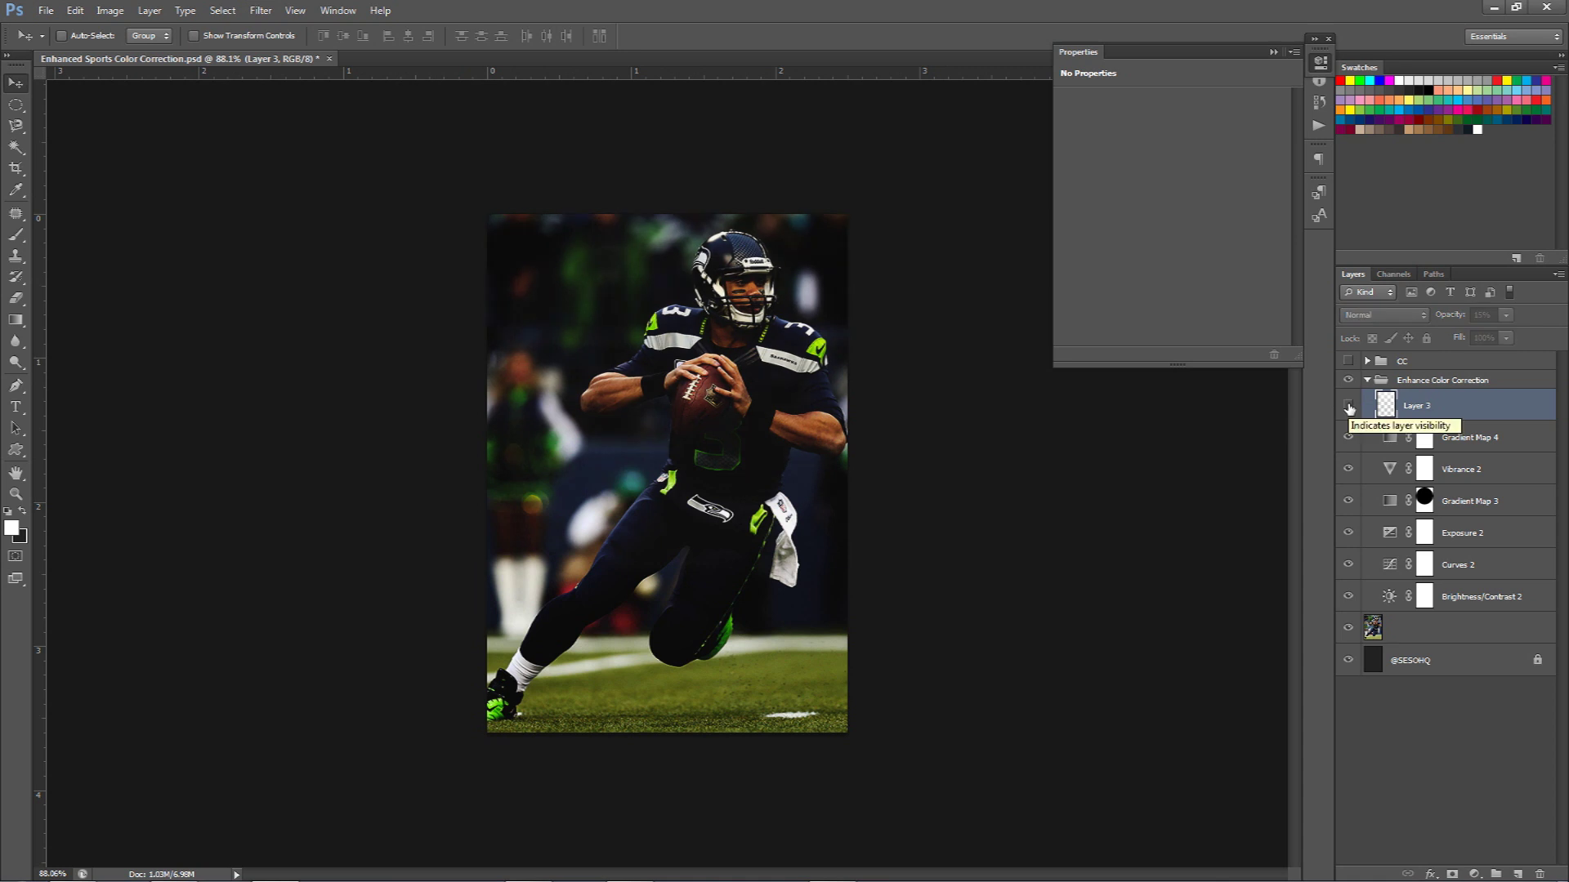
pyautogui.click(1349, 406)
pyautogui.click(1348, 405)
pyautogui.click(1349, 406)
# Lower the glow layer's opacity to 12%, compare it hidden and shown, and collapse the Enhance Color Correction group.
pyautogui.click(1483, 315)
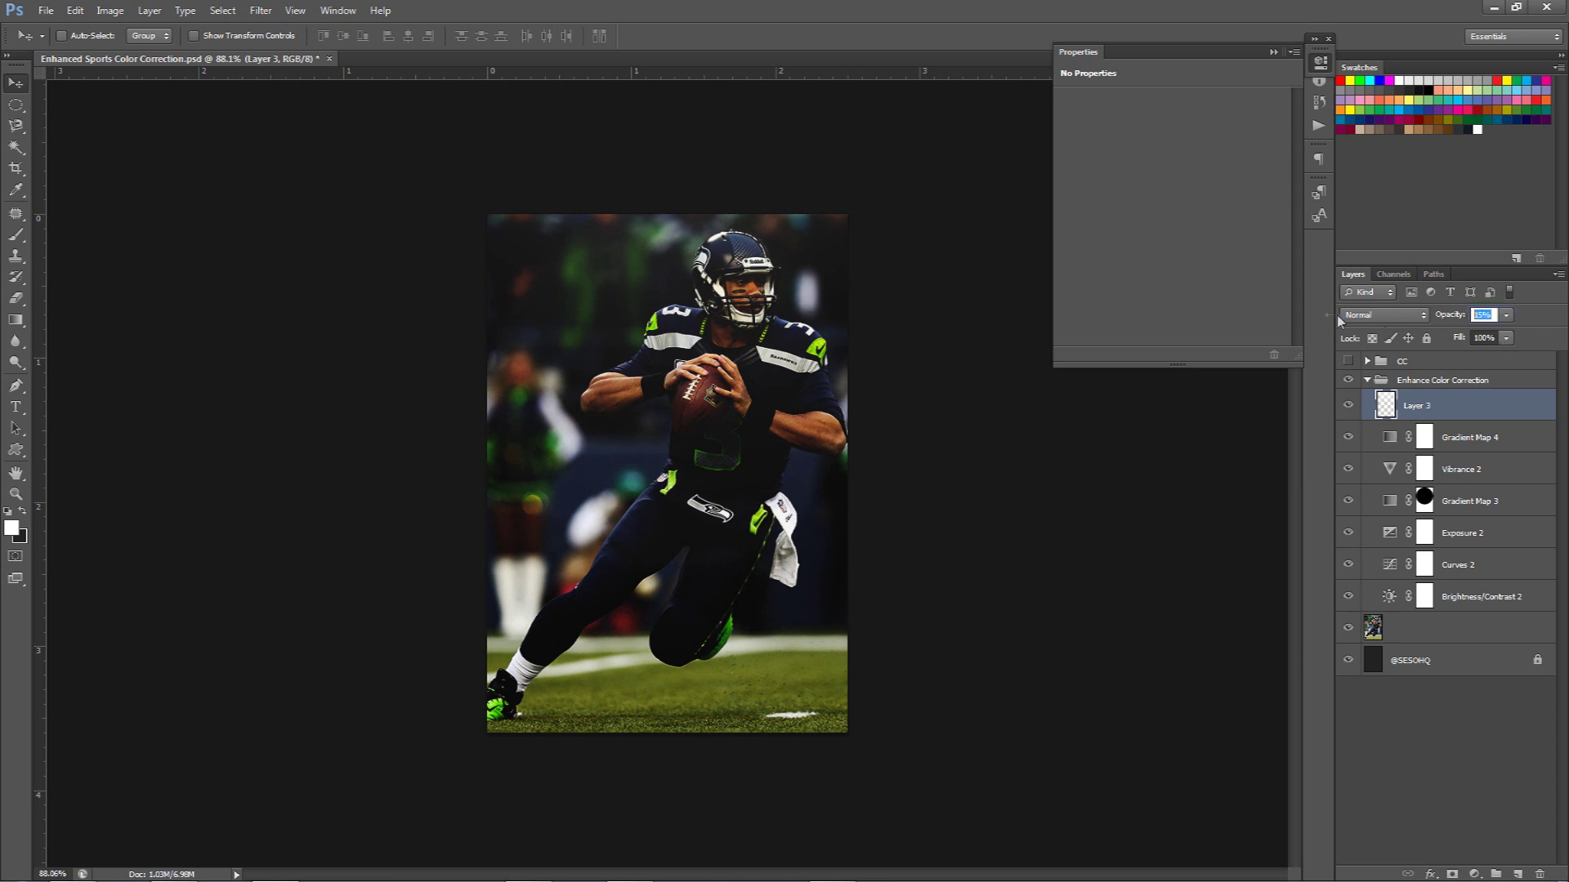
pyautogui.write('12')
pyautogui.press('Return')
pyautogui.click(1346, 406)
pyautogui.click(1347, 406)
pyautogui.click(1368, 380)
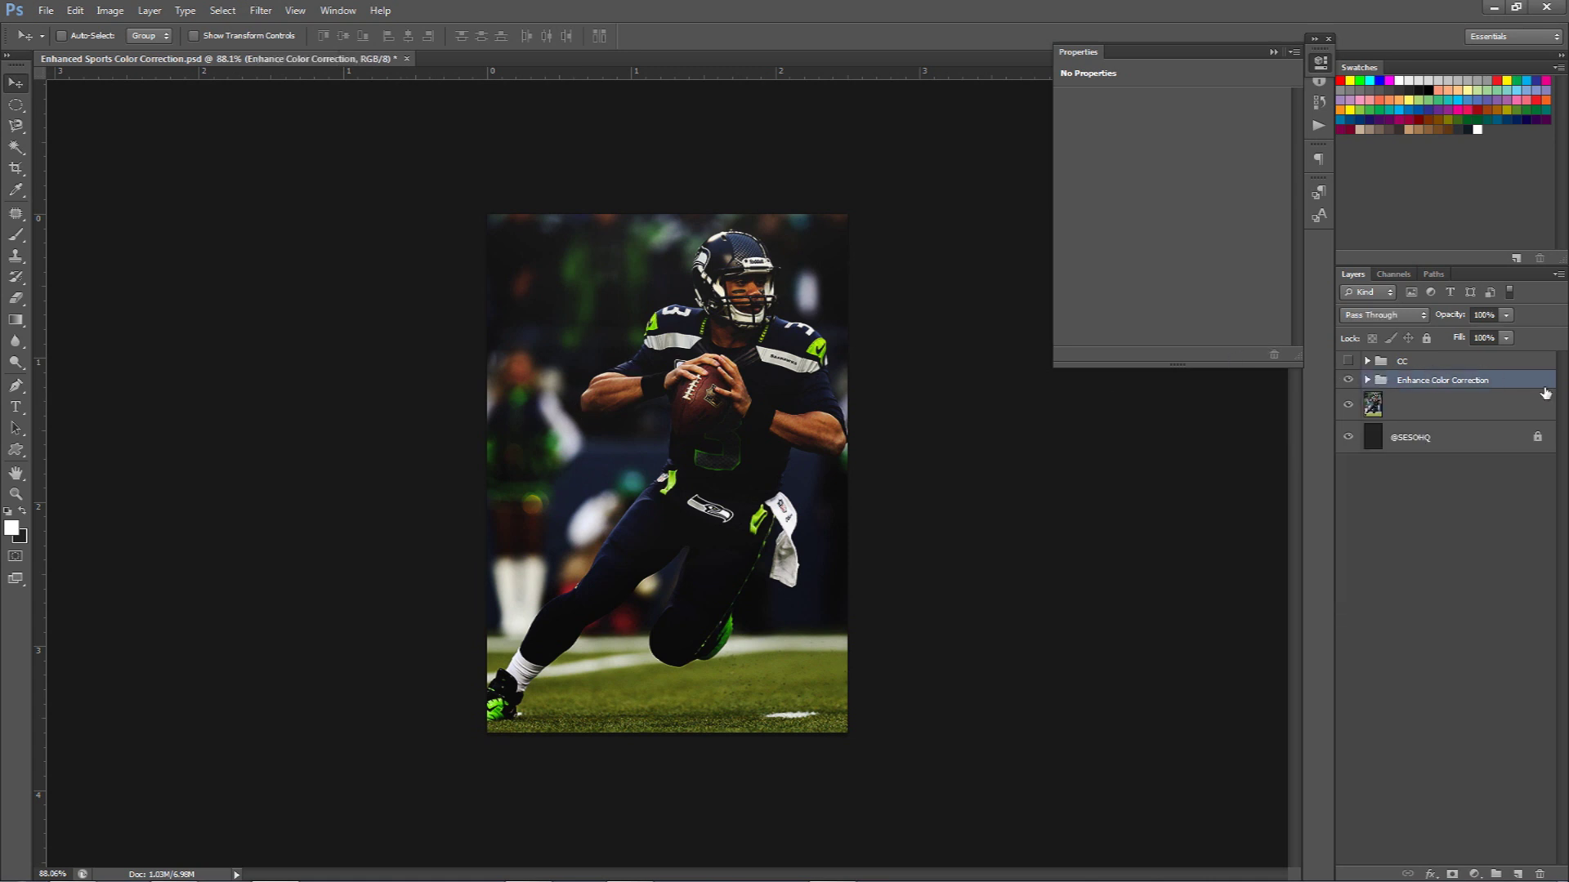
# Duplicate the football player photo layer and clear the copy's name.
pyautogui.click(1409, 407)
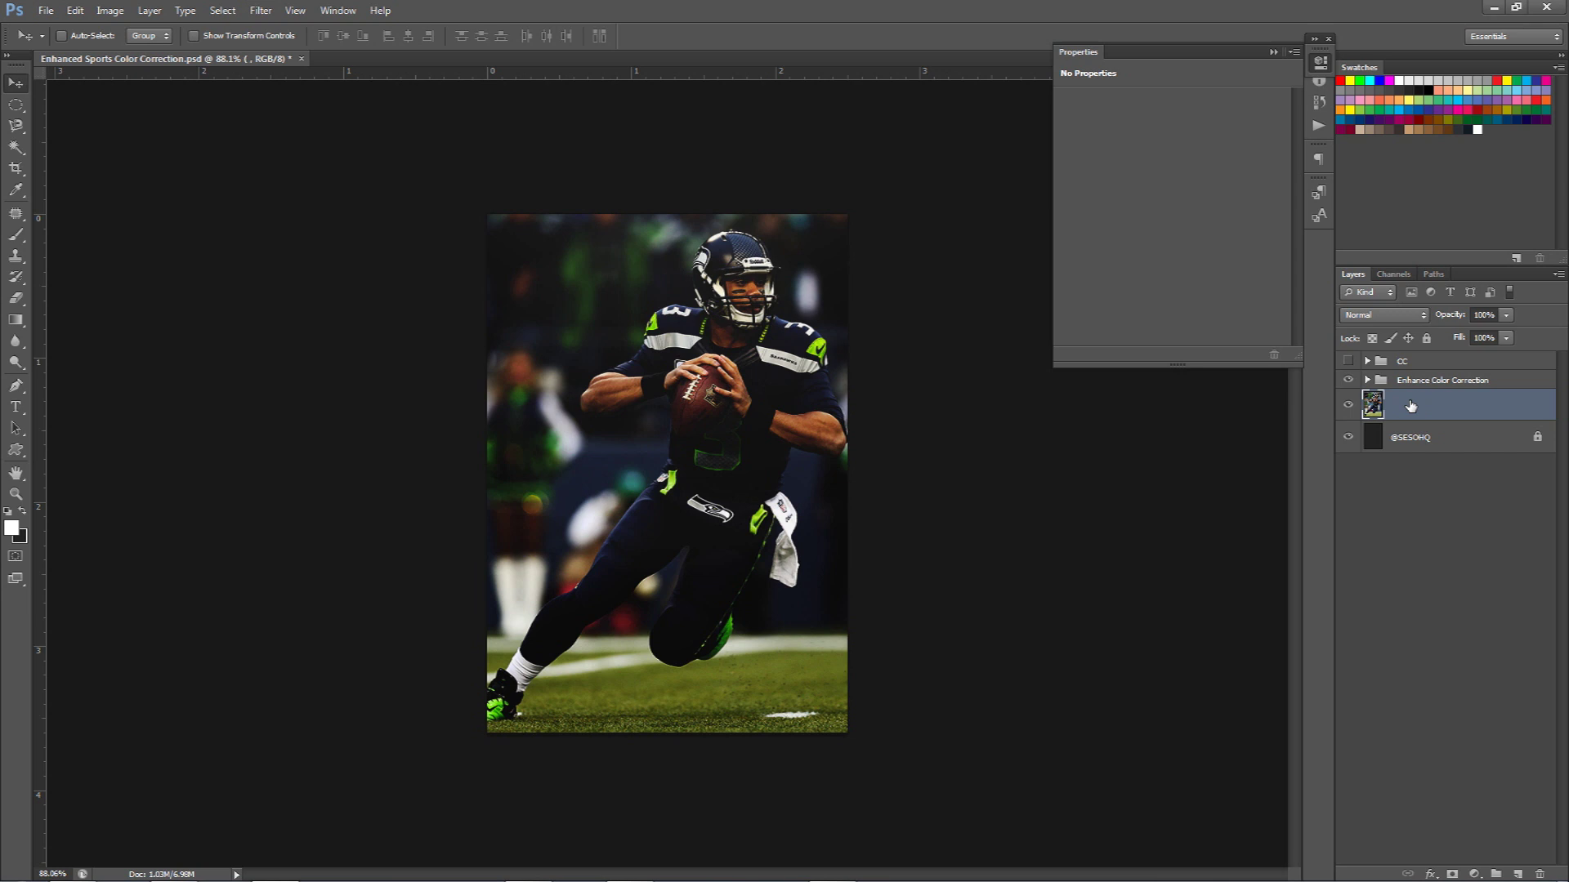
pyautogui.hotkey('ctrl', 'j')
pyautogui.doubleClick(1411, 406)
pyautogui.press('BackSpace')
pyautogui.press('Return')
# Apply a Gaussian Blur with a 1-pixel radius to the duplicated photo layer.
pyautogui.click(261, 10)
pyautogui.moveTo(310, 181)
pyautogui.click(501, 290)
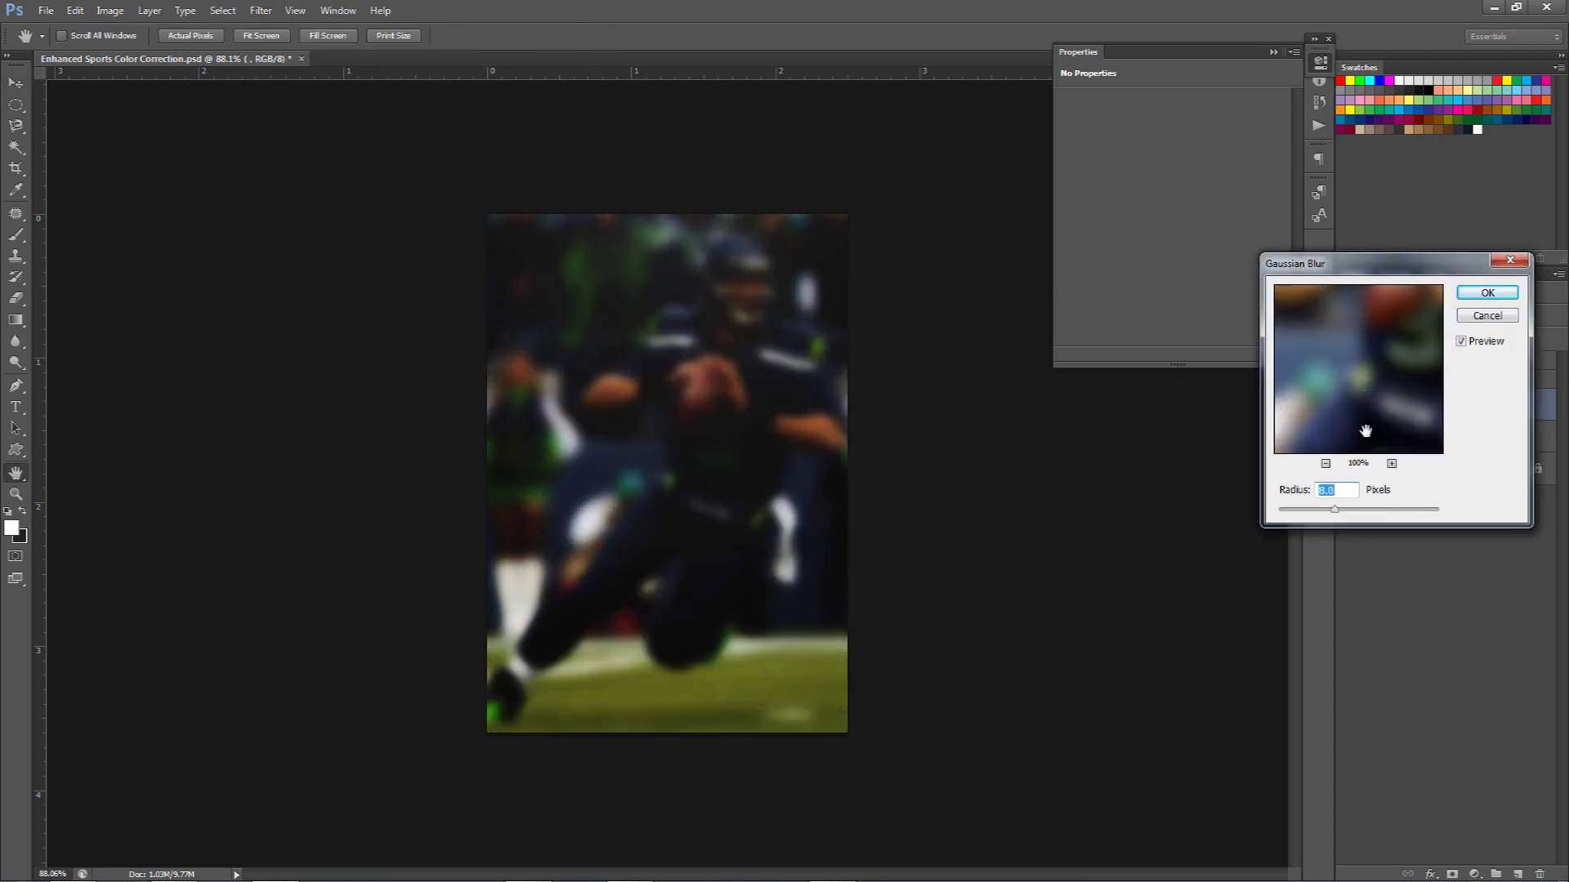
pyautogui.write('1')
pyautogui.click(1487, 292)
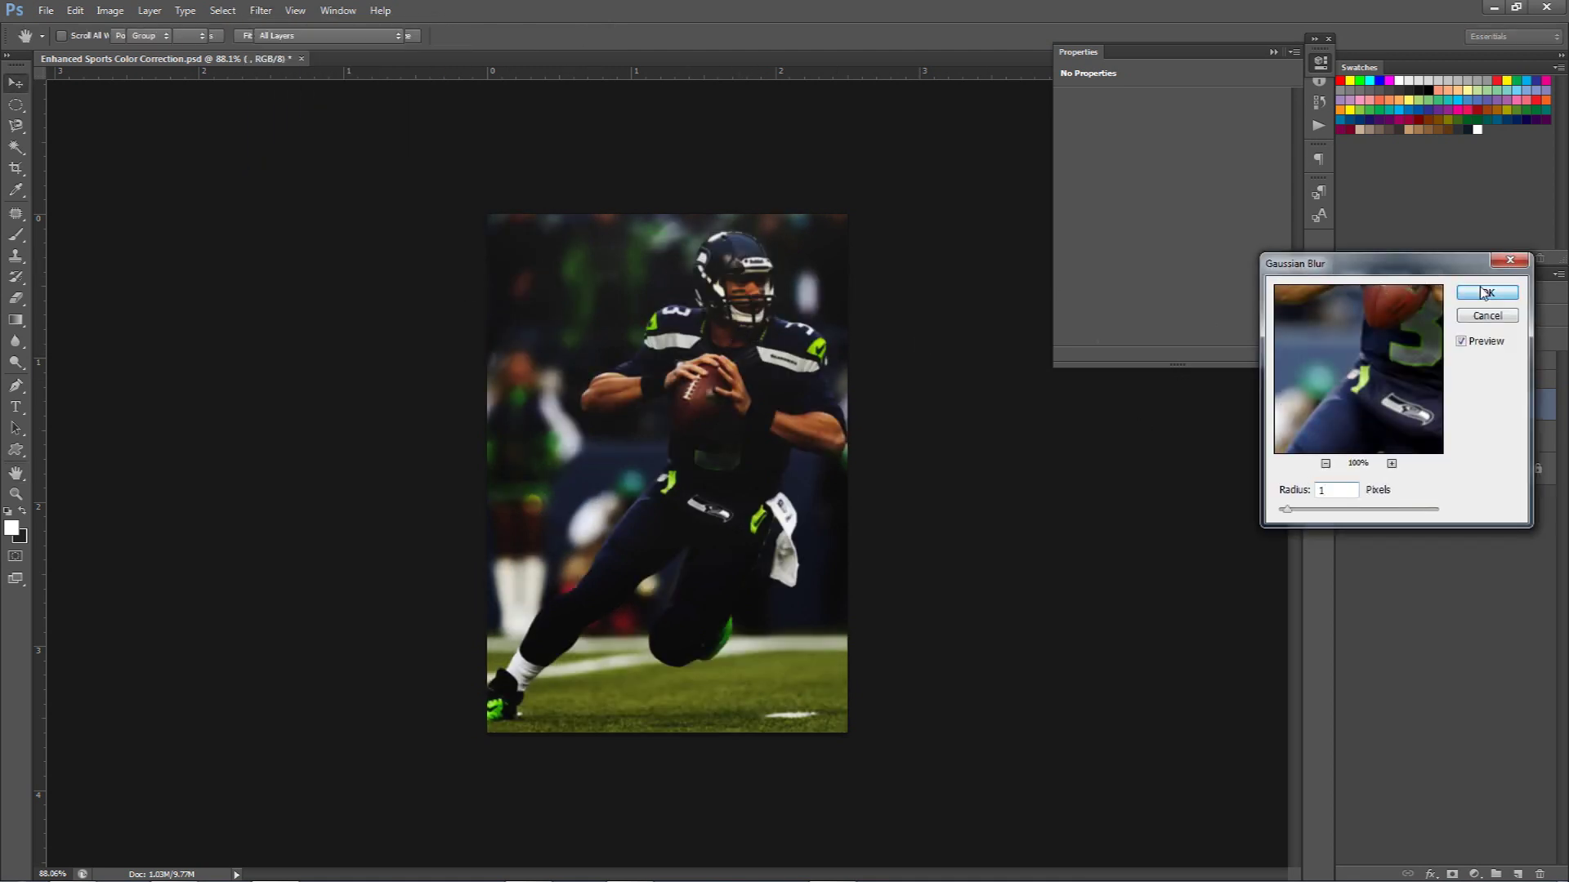
# Erase the blurred copy over the player's head, torso and legs with a soft Eraser, leaving the background blurred.
pyautogui.press('e')
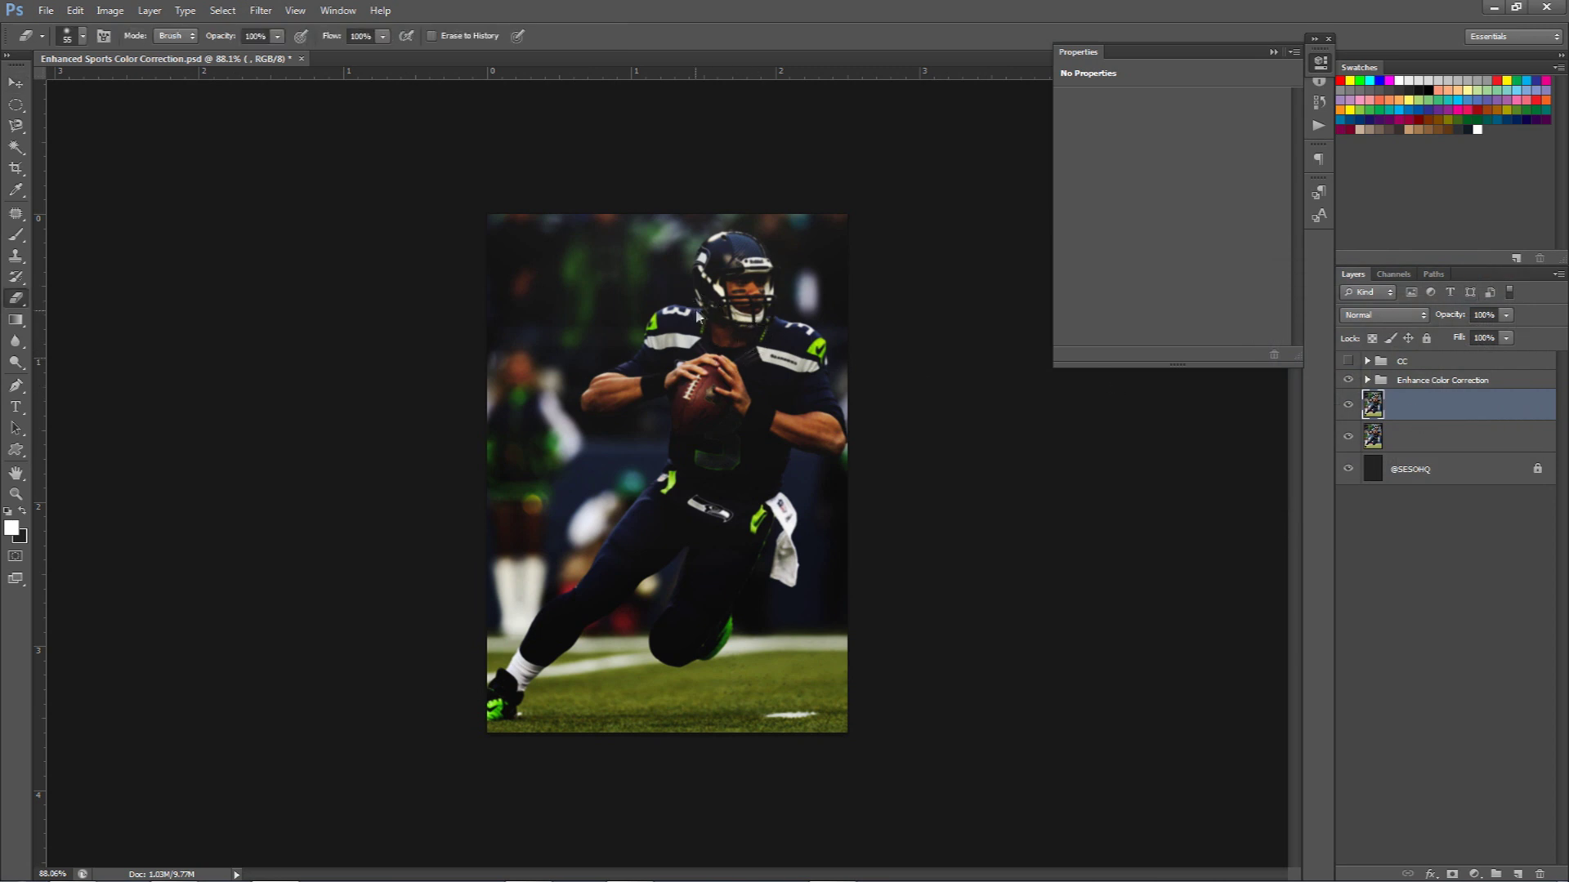
pyautogui.keyDown('alt'); pyautogui.rightClick(696, 311); pyautogui.keyUp('alt')
pyautogui.moveTo(736, 262)
pyautogui.mouseDown()
pyautogui.moveTo(694, 346)
pyautogui.moveTo(634, 375)
pyautogui.moveTo(749, 356)
pyautogui.moveTo(789, 402)
pyautogui.moveTo(779, 421)
pyautogui.moveTo(804, 423)
pyautogui.moveTo(756, 429)
pyautogui.moveTo(675, 596)
pyautogui.mouseUp()
pyautogui.keyDown('alt'); pyautogui.rightClick(676, 599); pyautogui.keyUp('alt')
pyautogui.keyDown('alt'); pyautogui.rightClick(742, 519); pyautogui.keyUp('alt')
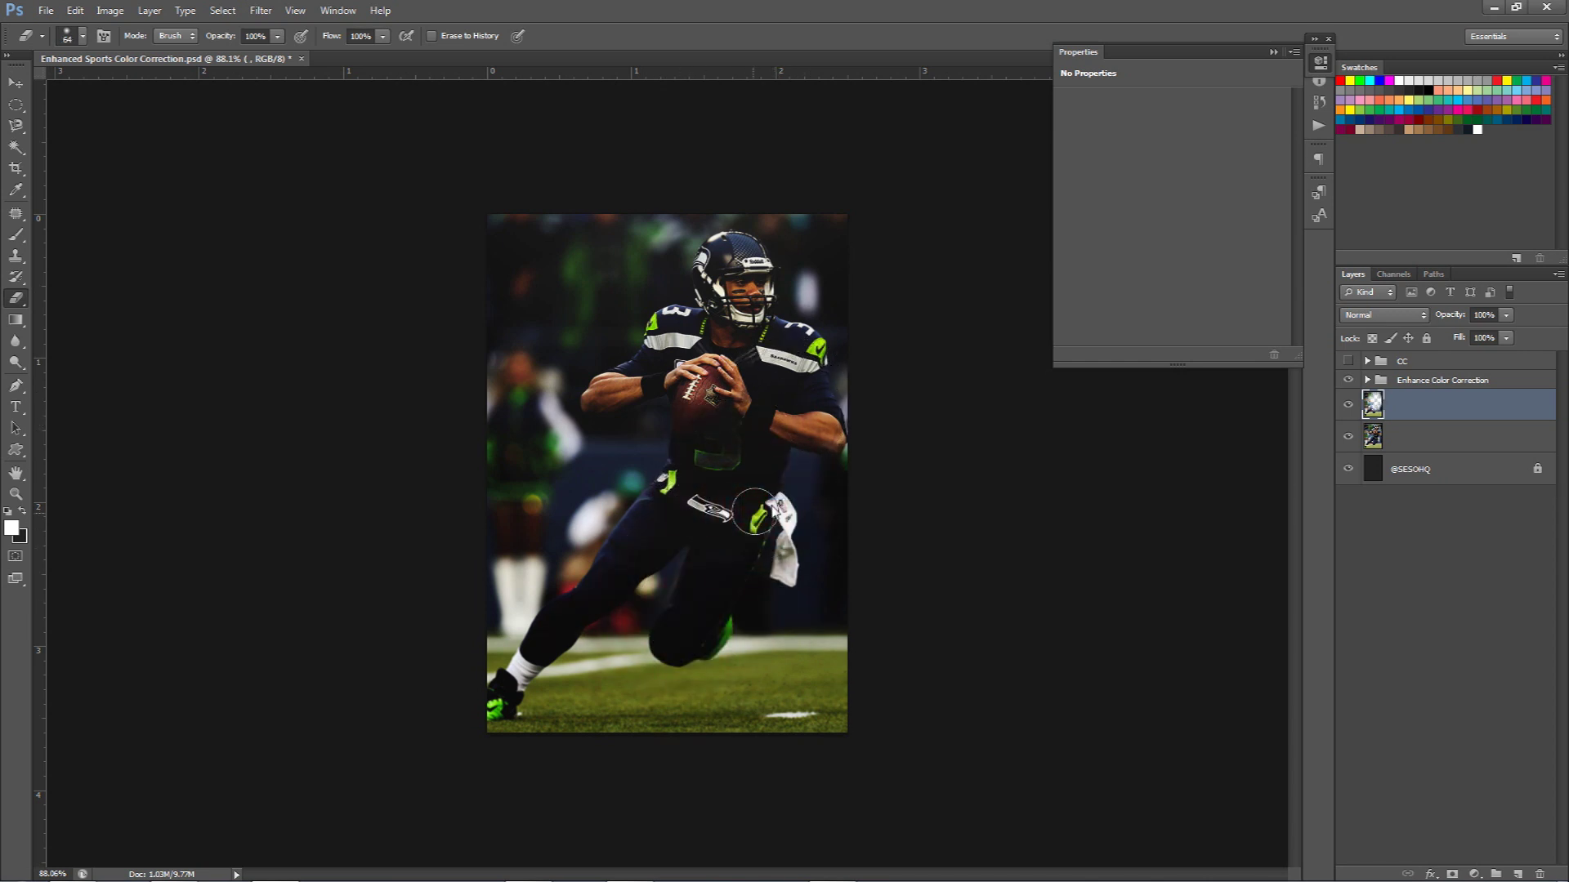
pyautogui.moveTo(758, 530)
pyautogui.mouseDown()
pyautogui.moveTo(734, 569)
pyautogui.moveTo(719, 630)
pyautogui.moveTo(665, 641)
pyautogui.mouseUp()
# Erase the blurred copy over the player's front foot and the grass around it, finishing with a soft 148 px Eraser.
pyautogui.moveTo(496, 718)
pyautogui.mouseDown()
pyautogui.moveTo(589, 718)
pyautogui.moveTo(497, 788)
pyautogui.mouseUp()
pyautogui.moveTo(556, 704)
pyautogui.mouseDown()
pyautogui.moveTo(523, 705)
pyautogui.moveTo(536, 717)
pyautogui.mouseUp()
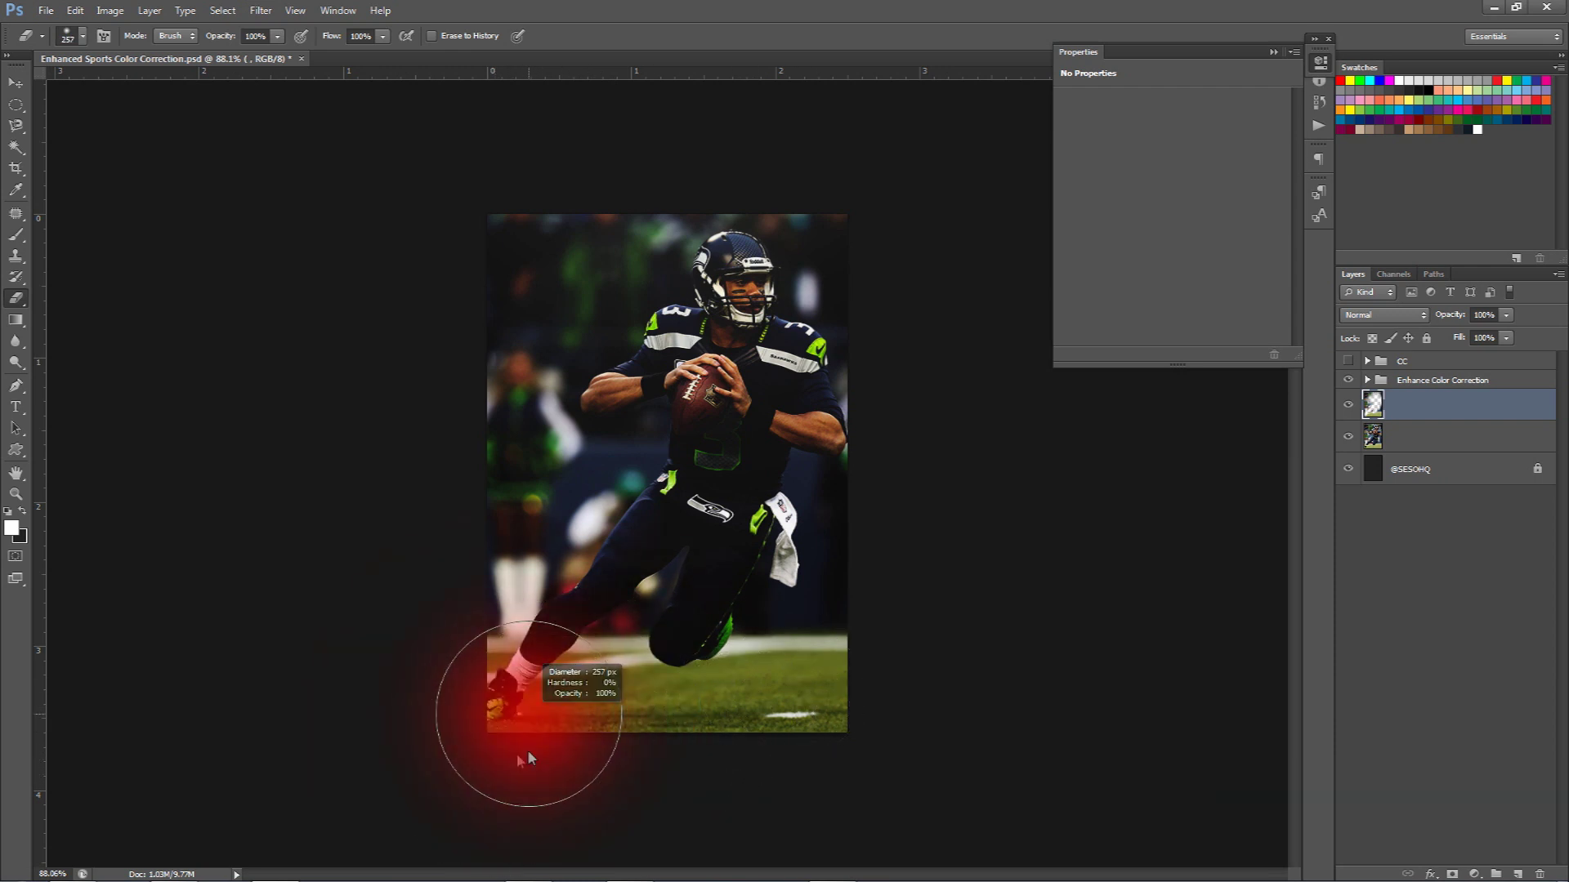
pyautogui.scroll(3, 501, 746)
pyautogui.moveTo(492, 776); pyautogui.dragTo(586, 456)
pyautogui.moveTo(591, 567)
pyautogui.mouseDown()
pyautogui.moveTo(568, 568)
pyautogui.moveTo(619, 539)
pyautogui.moveTo(556, 509)
pyautogui.mouseUp()
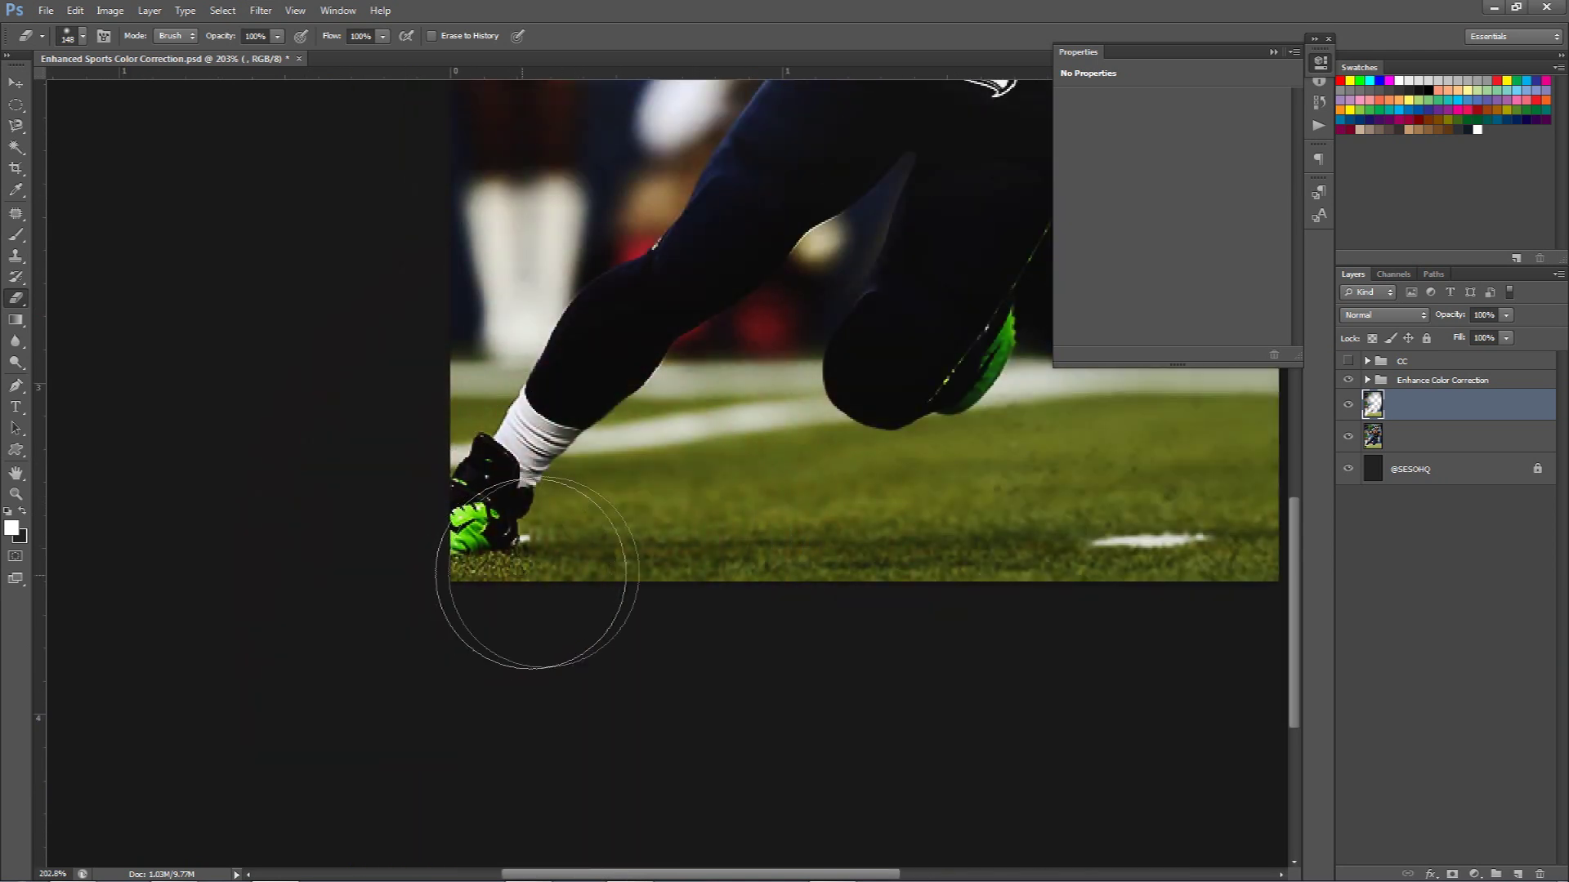
# Try a single 148 px Eraser dab at the photo's lower edge beside the front foot and undo it.
pyautogui.click(654, 601)
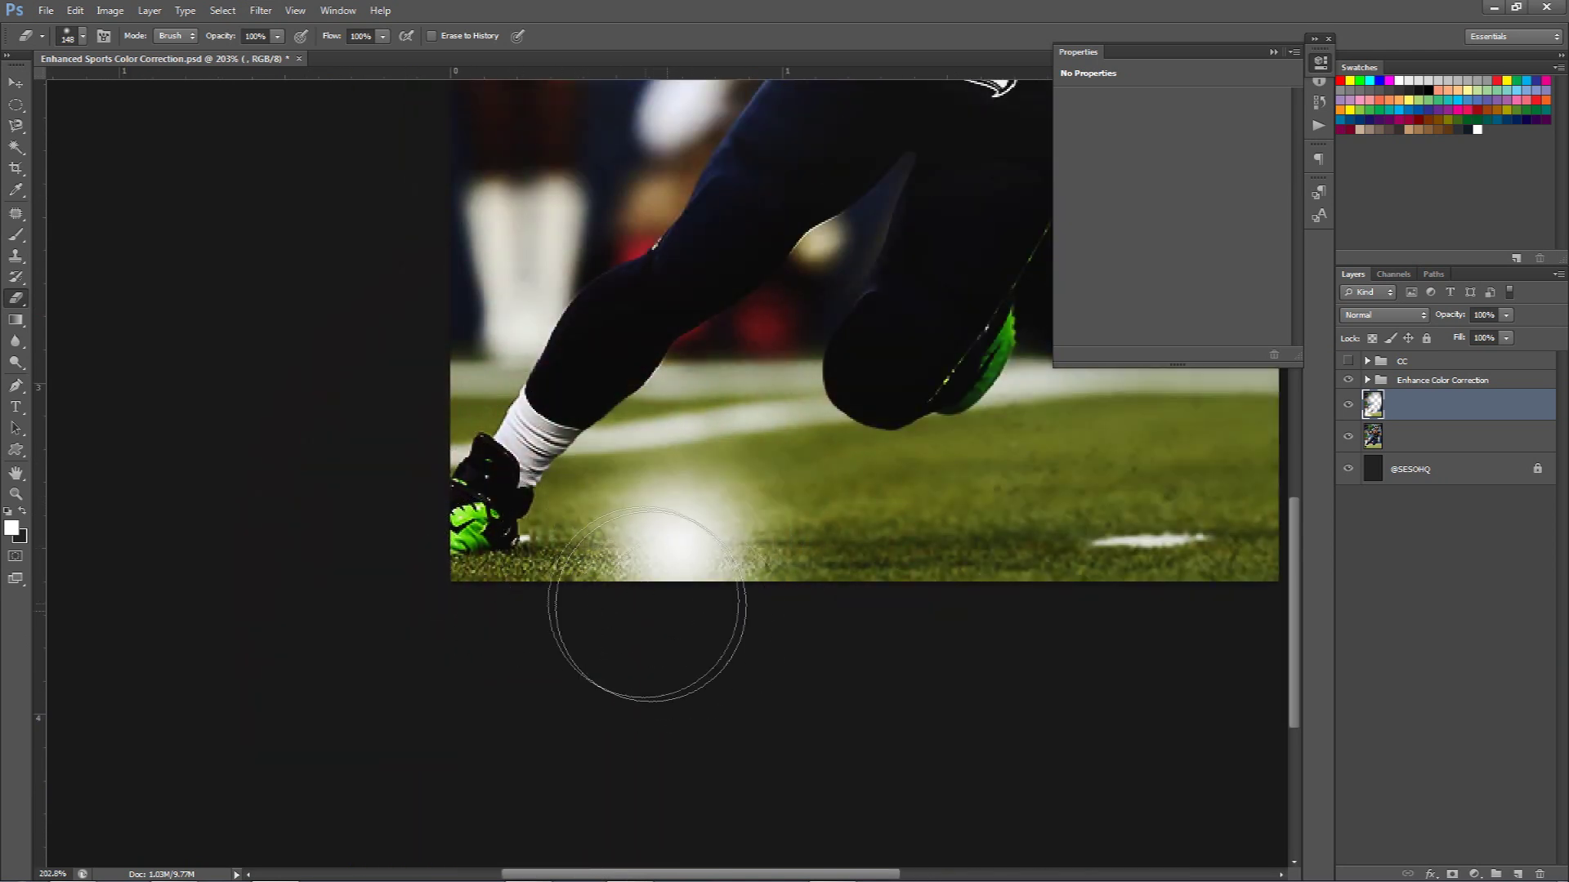
pyautogui.hotkey('ctrl', 'z')
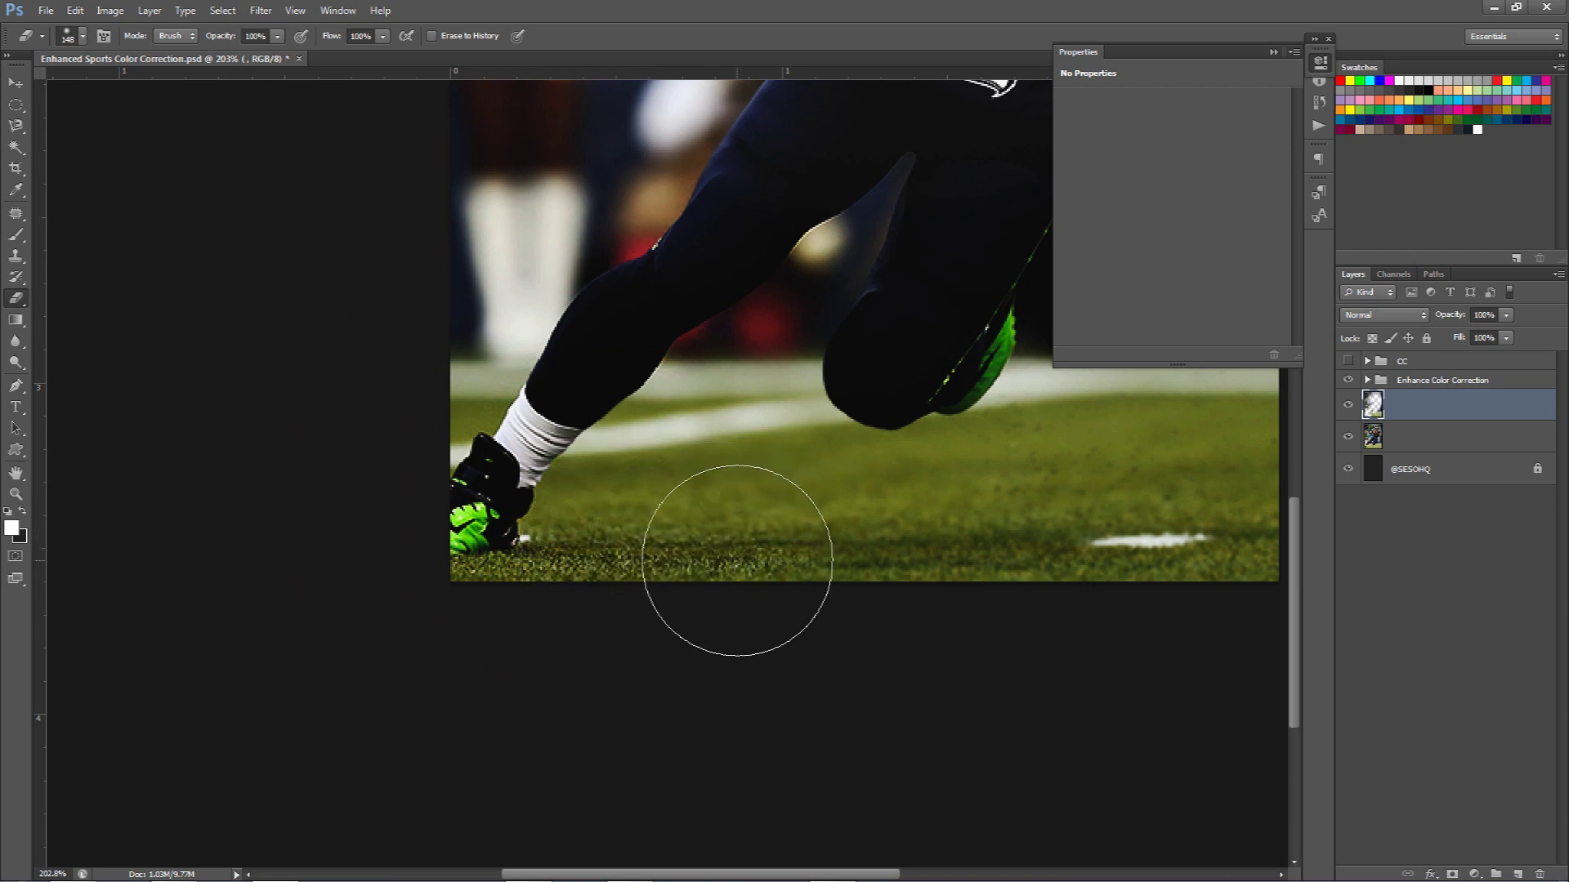
pyautogui.scroll(-5, 719, 572)
pyautogui.scroll(-2, 517, 792)
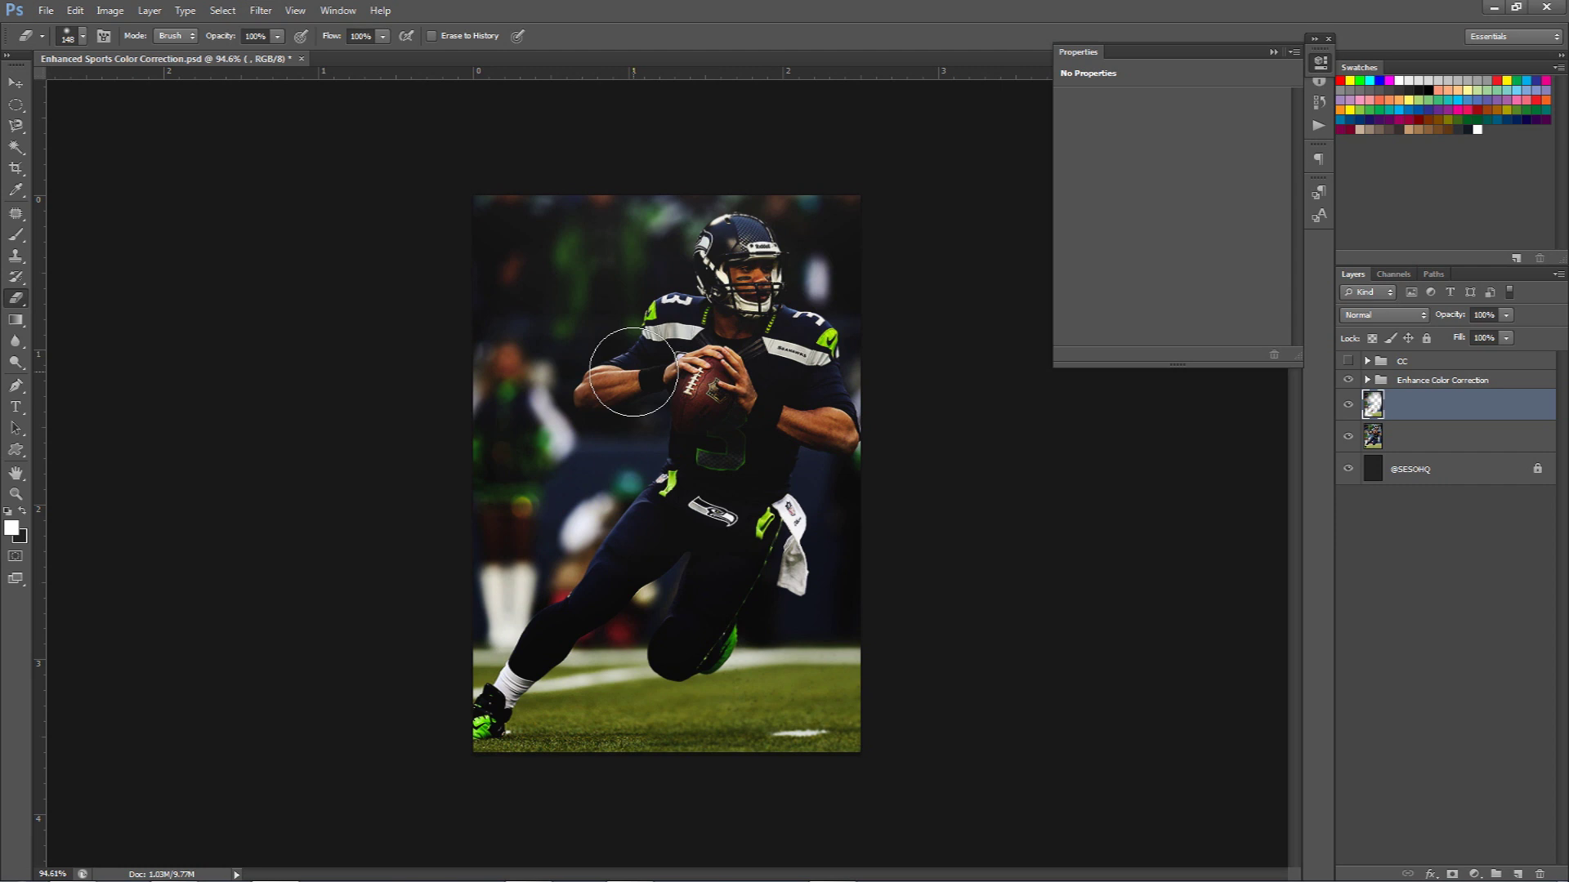
# Add the white text "RUSSELL WILLSON" in 3 pt Kenyan Coffee beside the player's shoulder.
pyautogui.press('v')
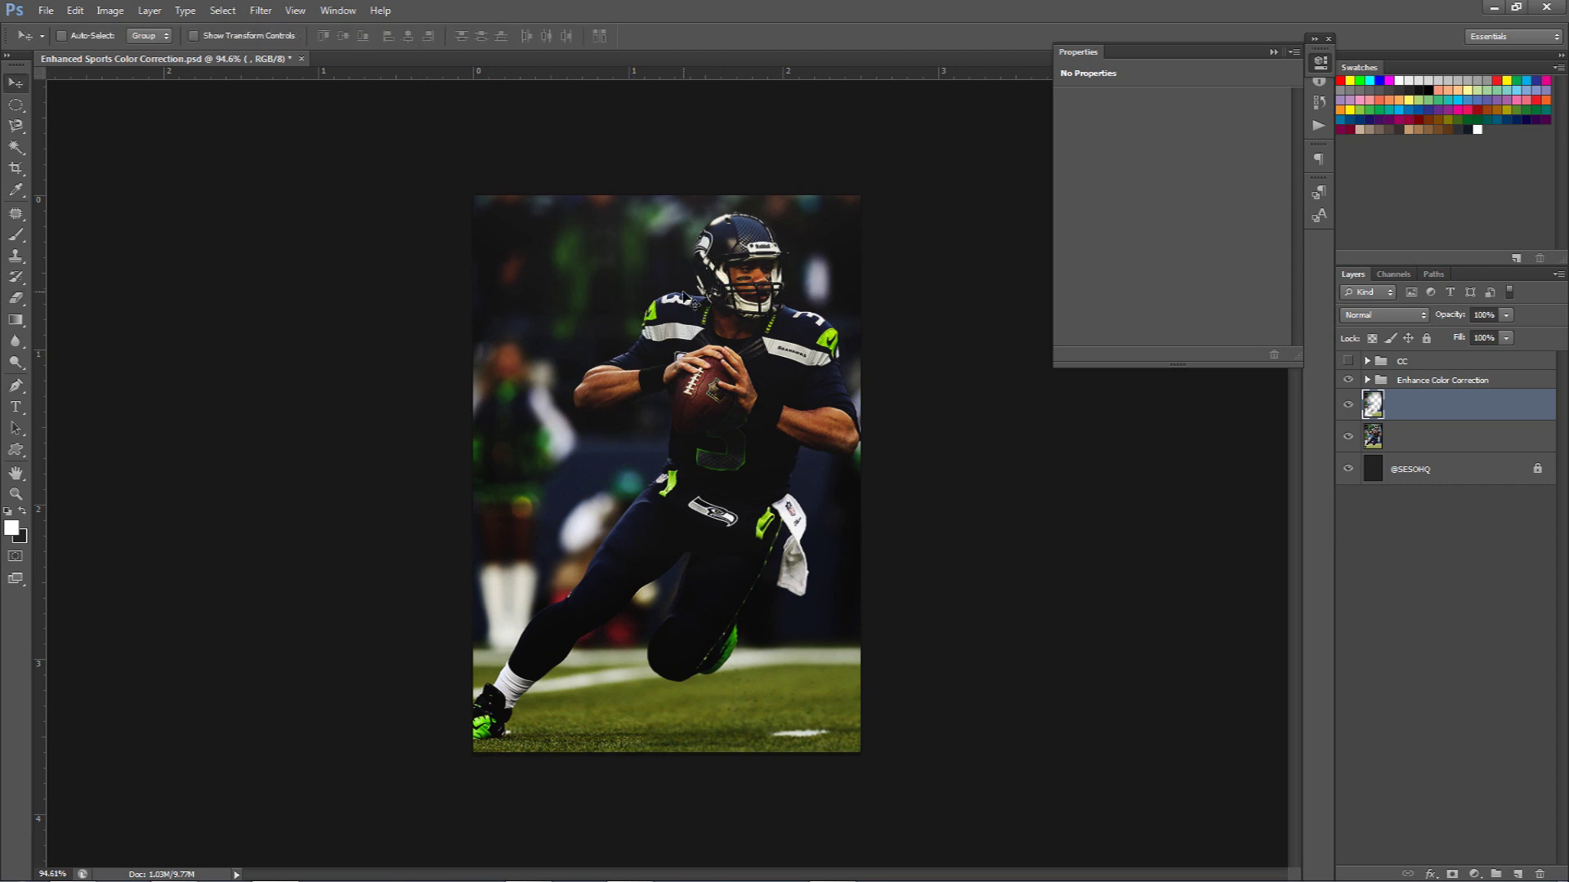
pyautogui.press('t')
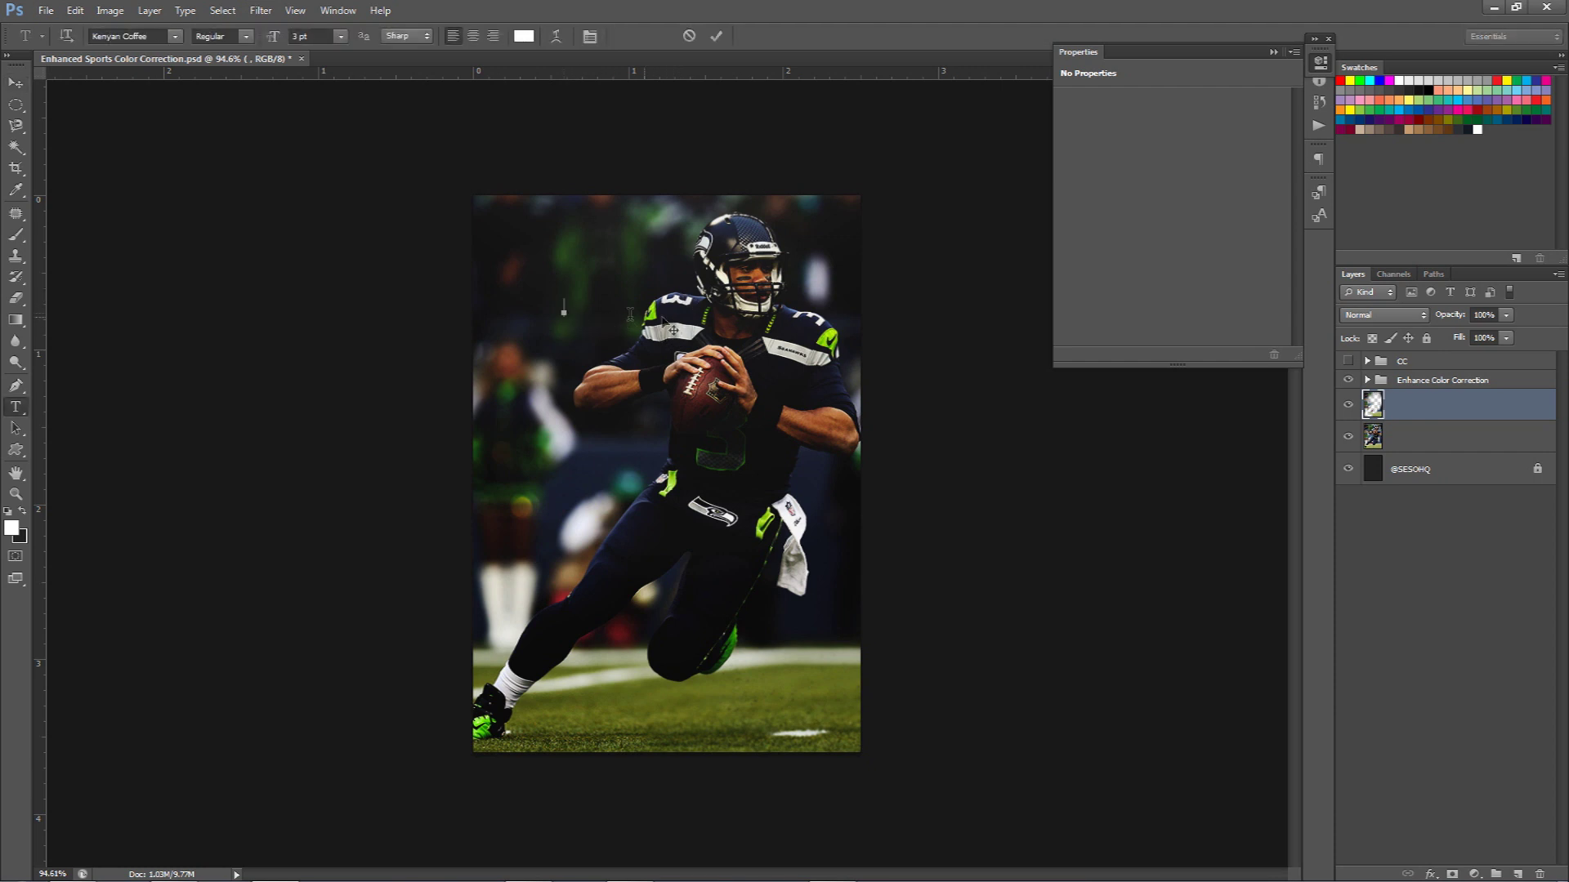
pyautogui.click(563, 313)
pyautogui.write('RUSSELL')
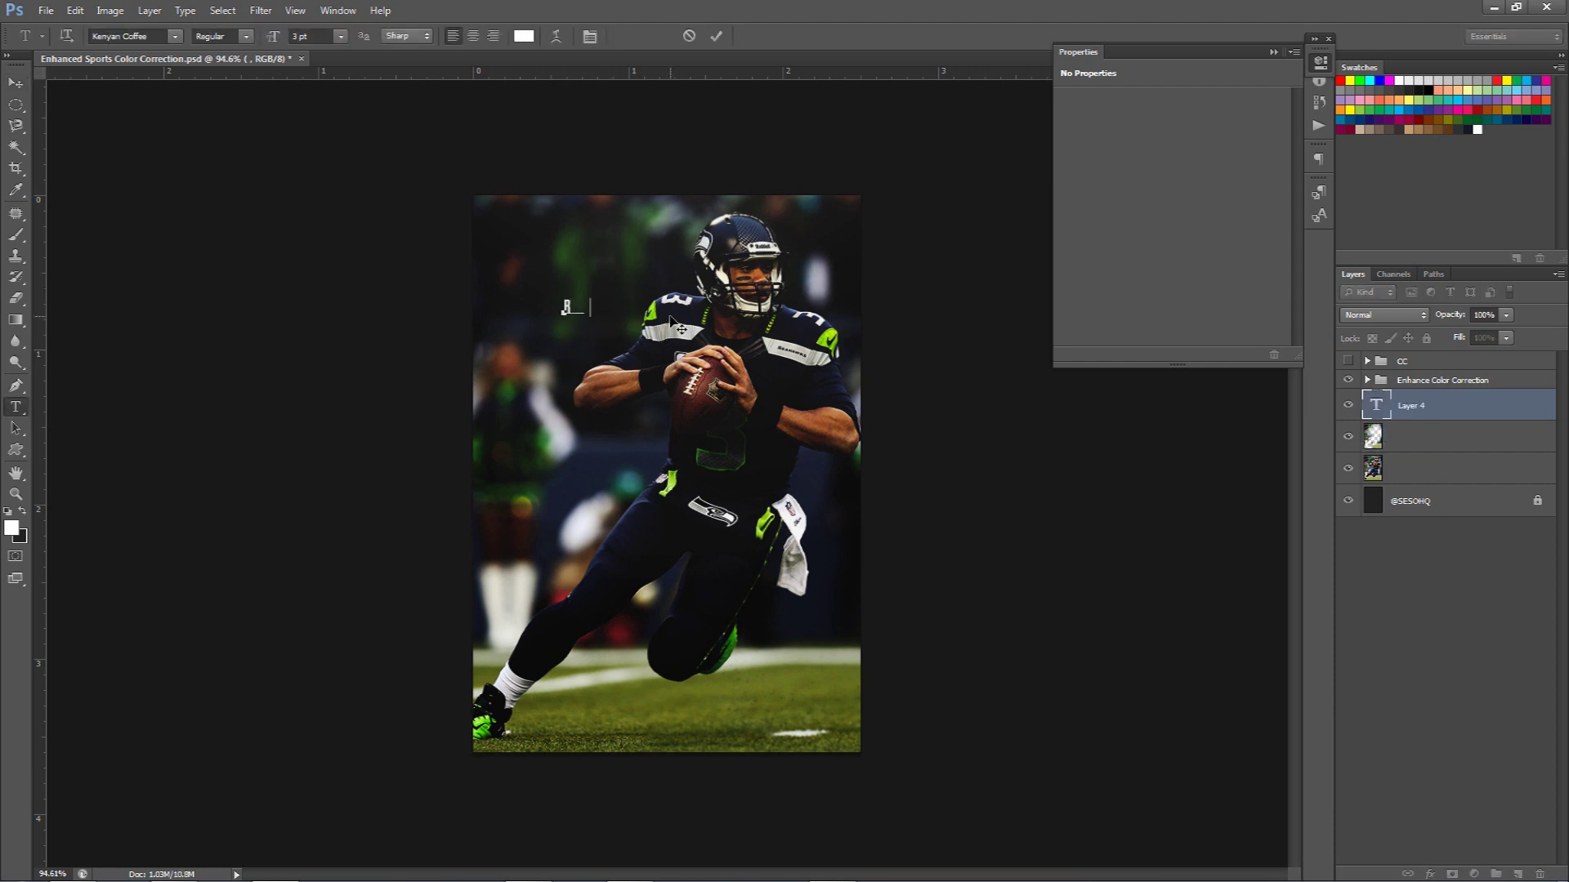
pyautogui.write(' WILLSON')
pyautogui.click(716, 36)
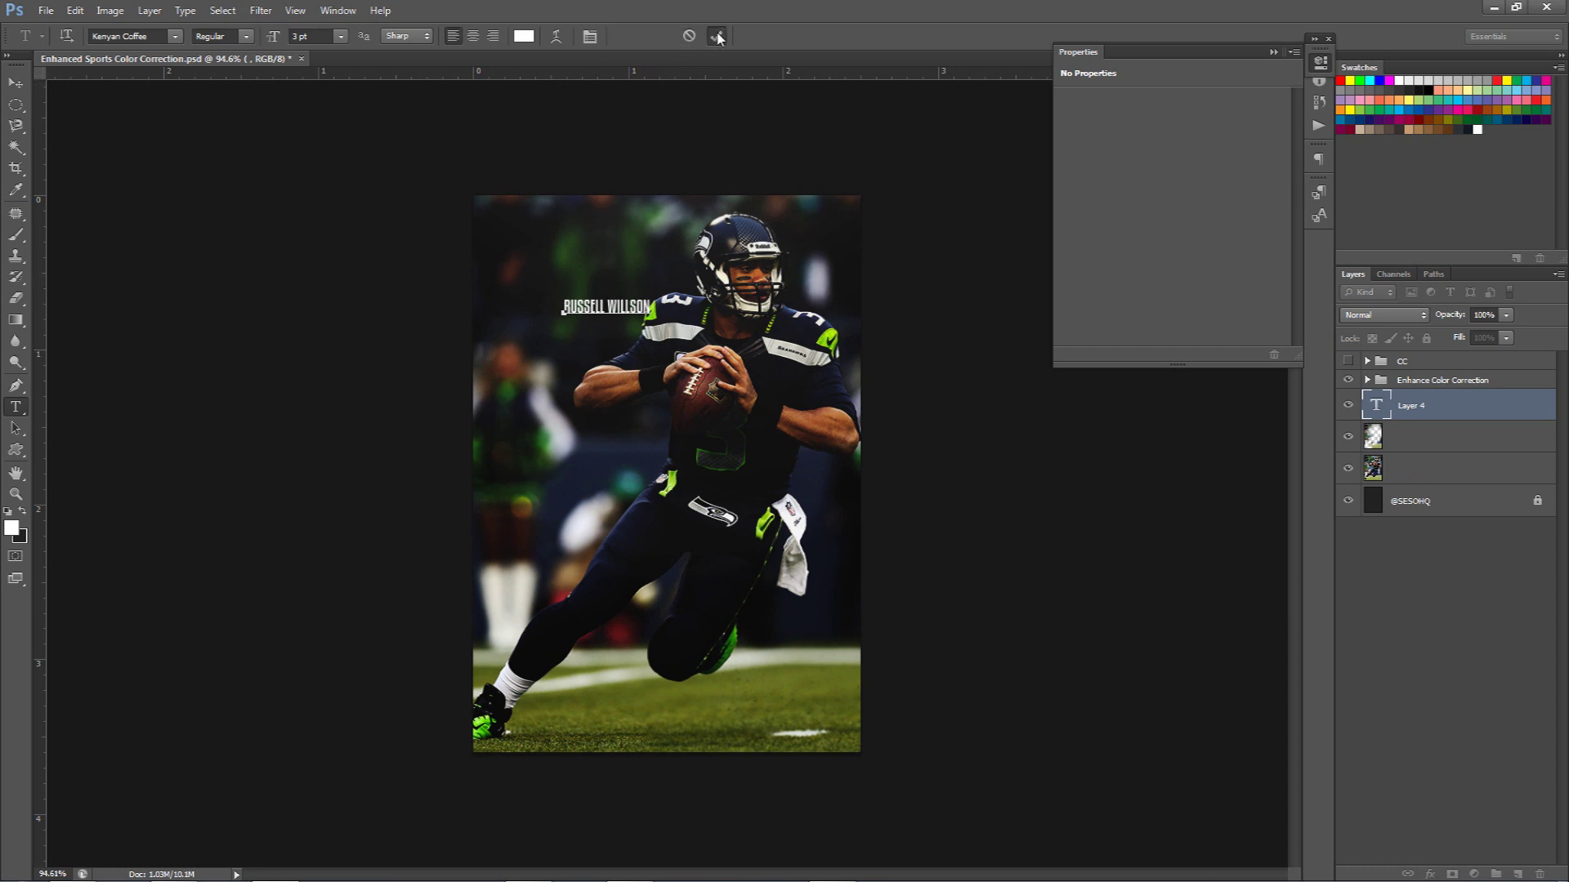
# Move the player's name text onto the grass near the photo's lower-right corner.
pyautogui.press('v')
pyautogui.moveTo(716, 375); pyautogui.dragTo(680, 496)
pyautogui.moveTo(637, 431); pyautogui.dragTo(867, 722)
pyautogui.hotkey('ctrl', ';')
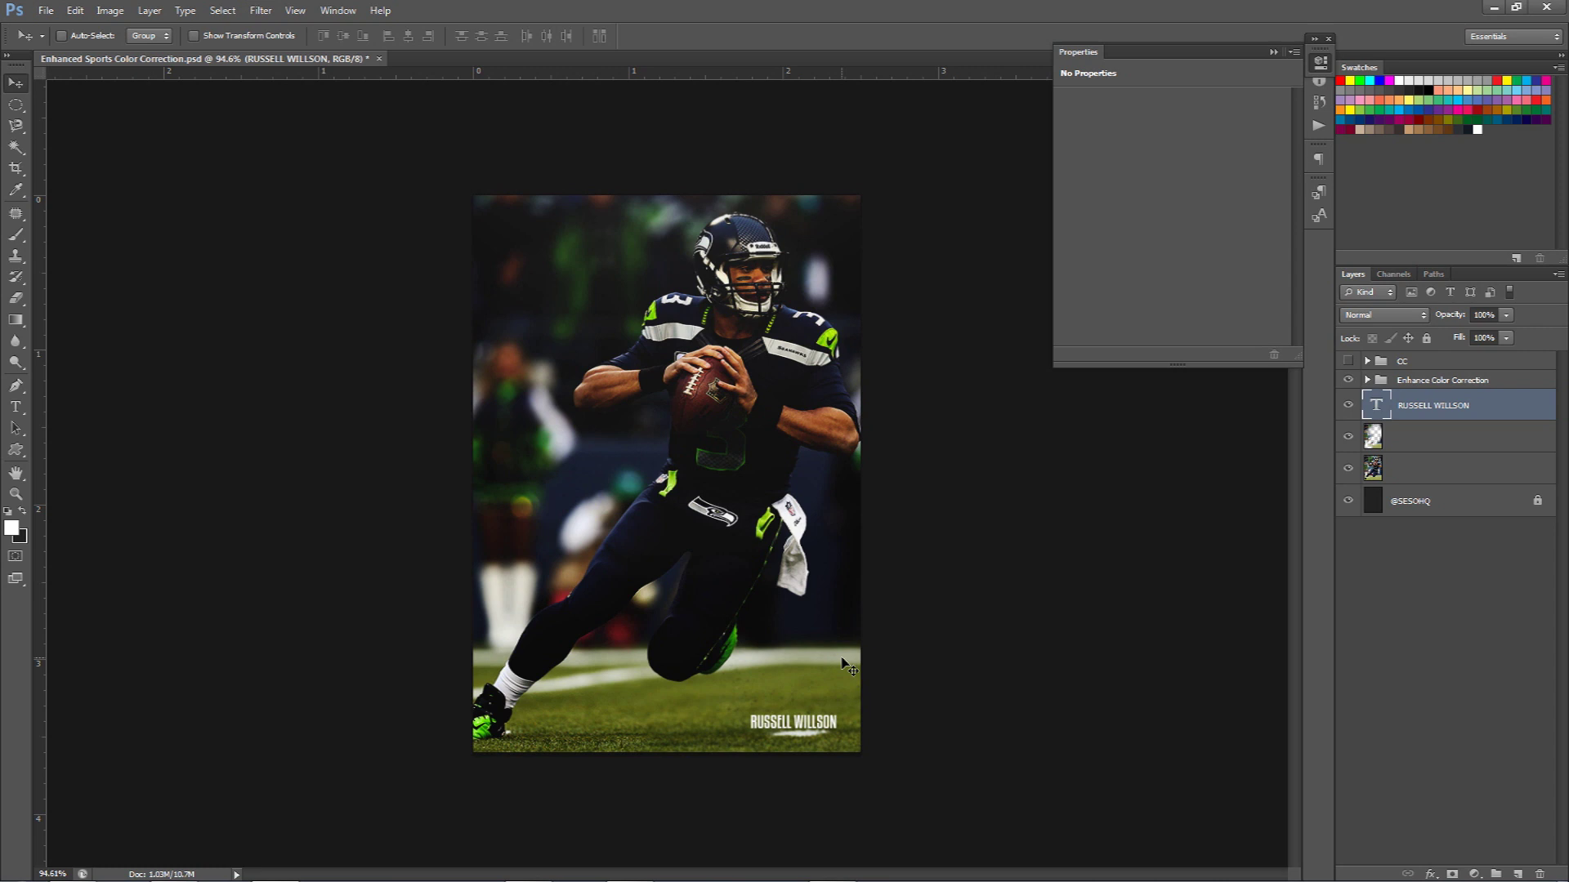
# Try the Enhance Color Correction group directly above the original photo layer and return it above the text layer.
pyautogui.click(1407, 380)
pyautogui.moveTo(1420, 392); pyautogui.dragTo(1380, 446)
pyautogui.rightClick(1379, 447)
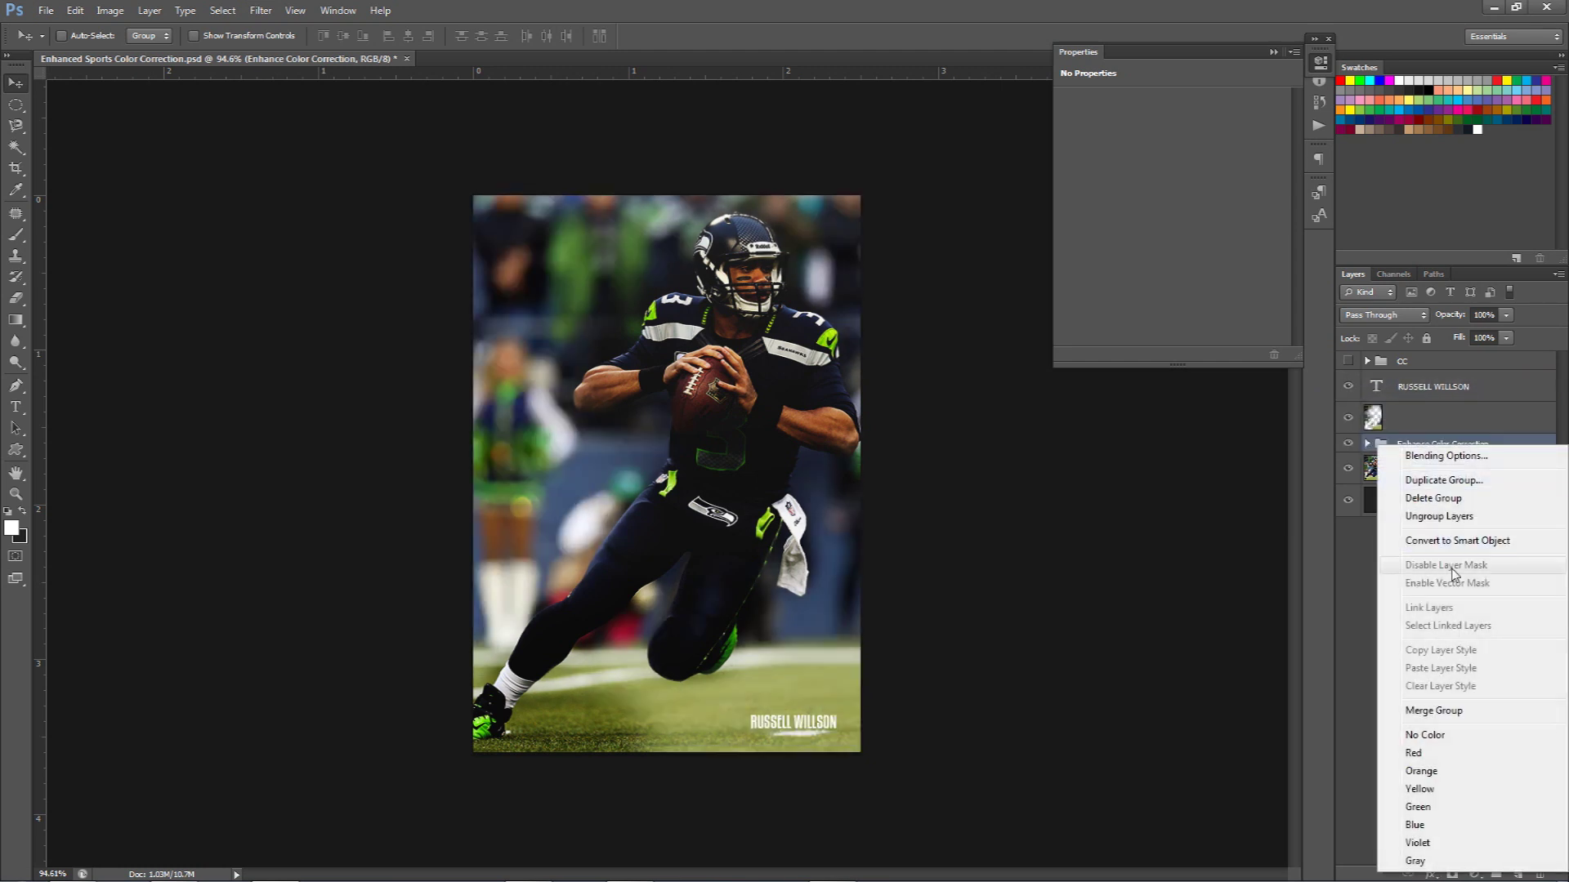
pyautogui.click(1452, 444)
pyautogui.moveTo(1452, 444); pyautogui.dragTo(1430, 377)
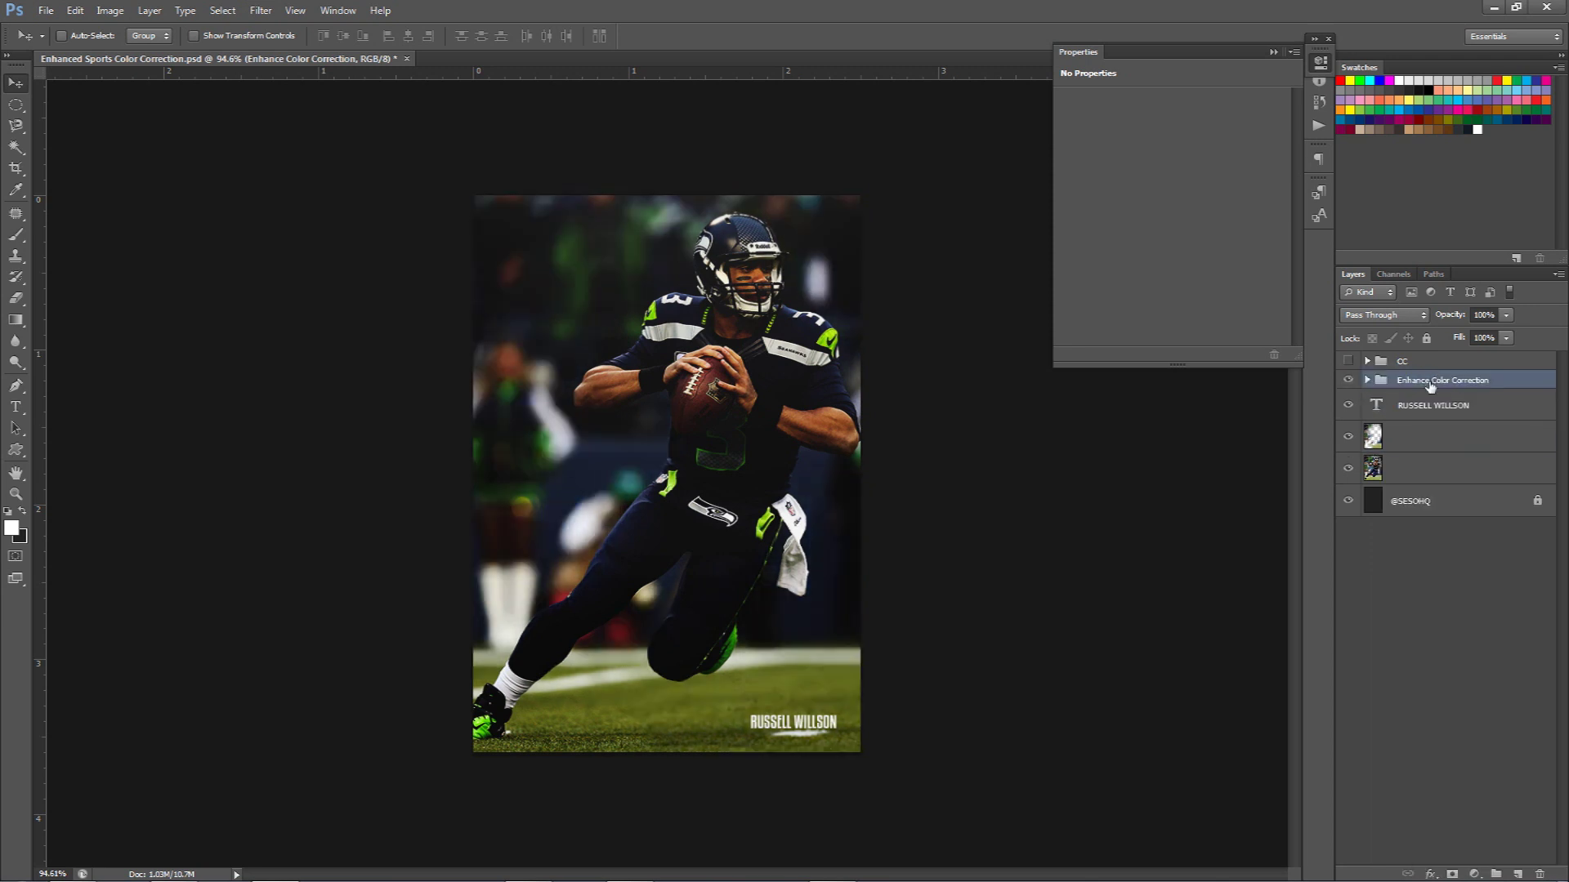
pyautogui.rightClick(1430, 386)
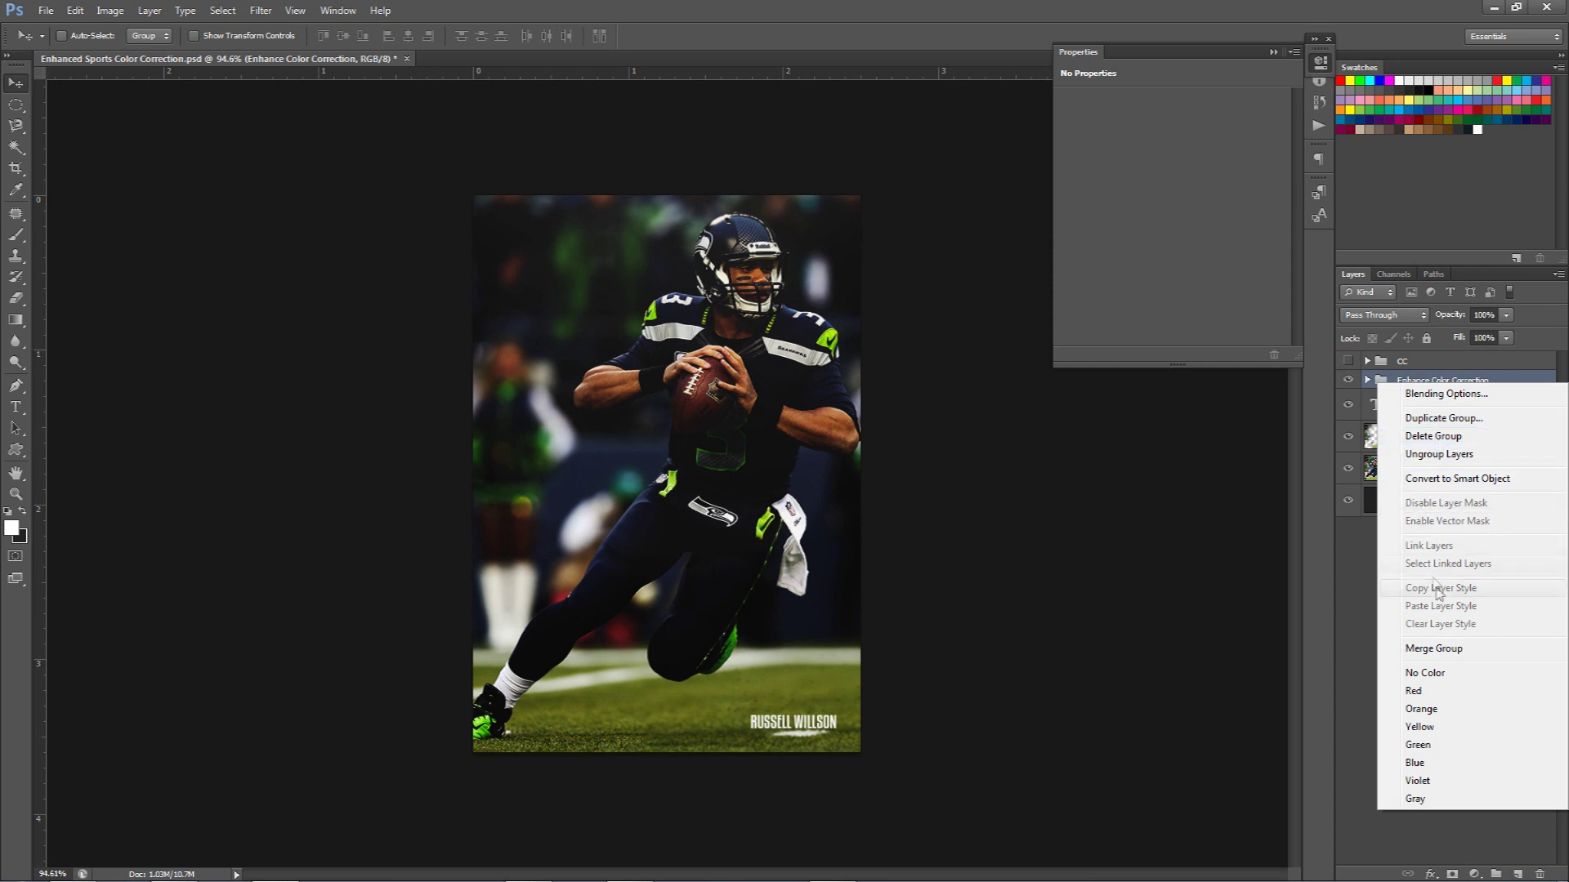
pyautogui.click(1376, 567)
# Try moving the original photo layer above the Enhance Color Correction group and clipping it to the group, and undo both changes.
pyautogui.moveTo(1415, 470); pyautogui.dragTo(1442, 384)
pyautogui.rightClick(1250, 384)
pyautogui.rightClick(1289, 384)
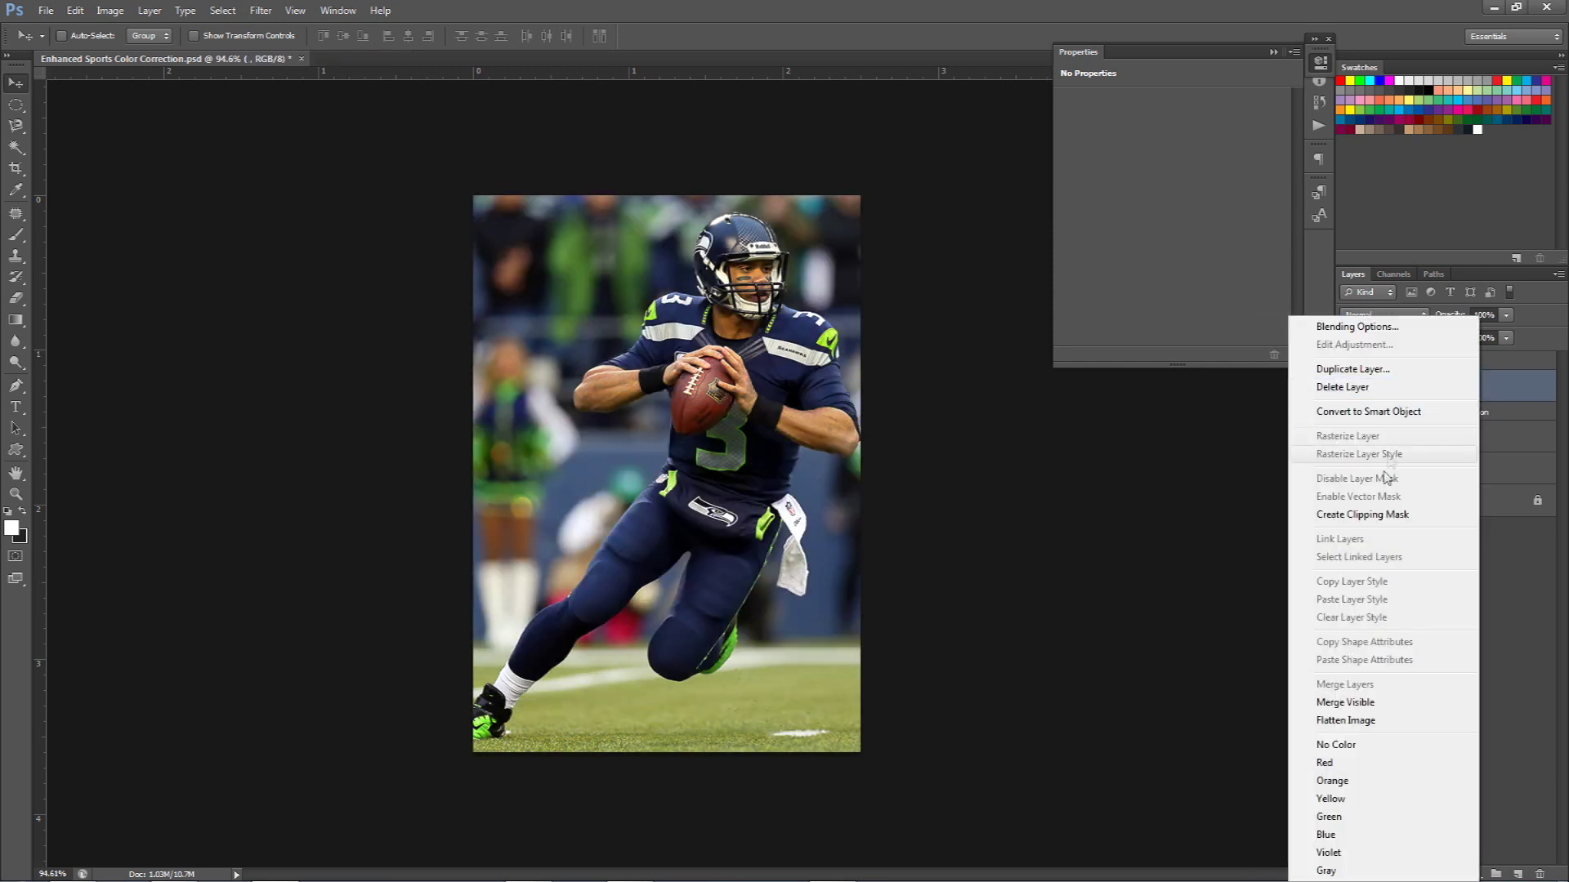
pyautogui.click(1381, 514)
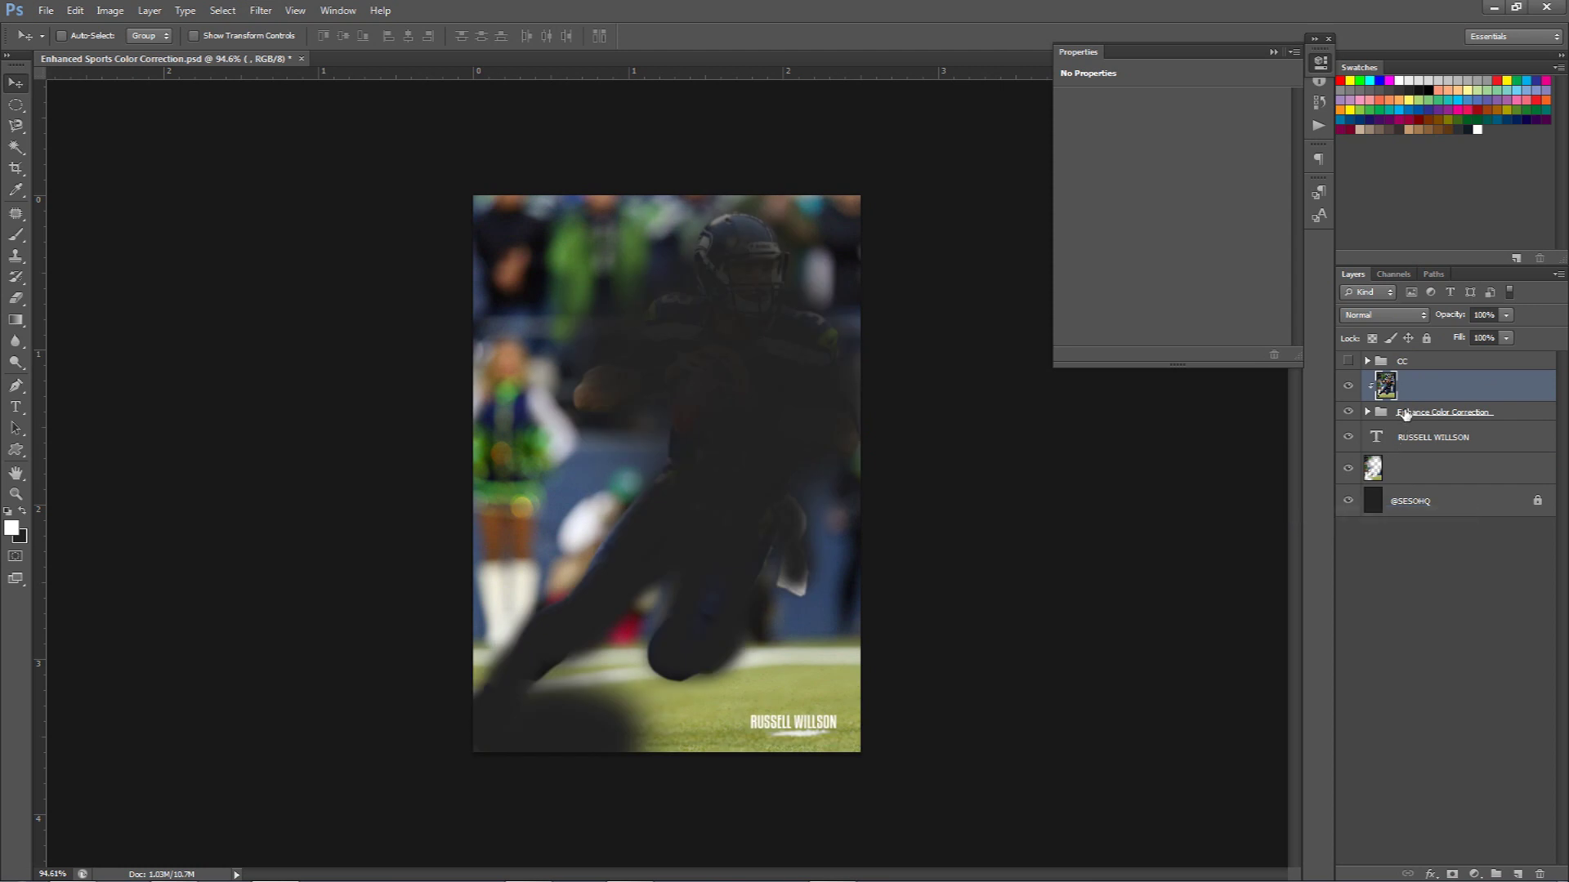
pyautogui.hotkey('ctrl', 'alt', 'z')
pyautogui.hotkey('ctrl', 'alt', 'z')
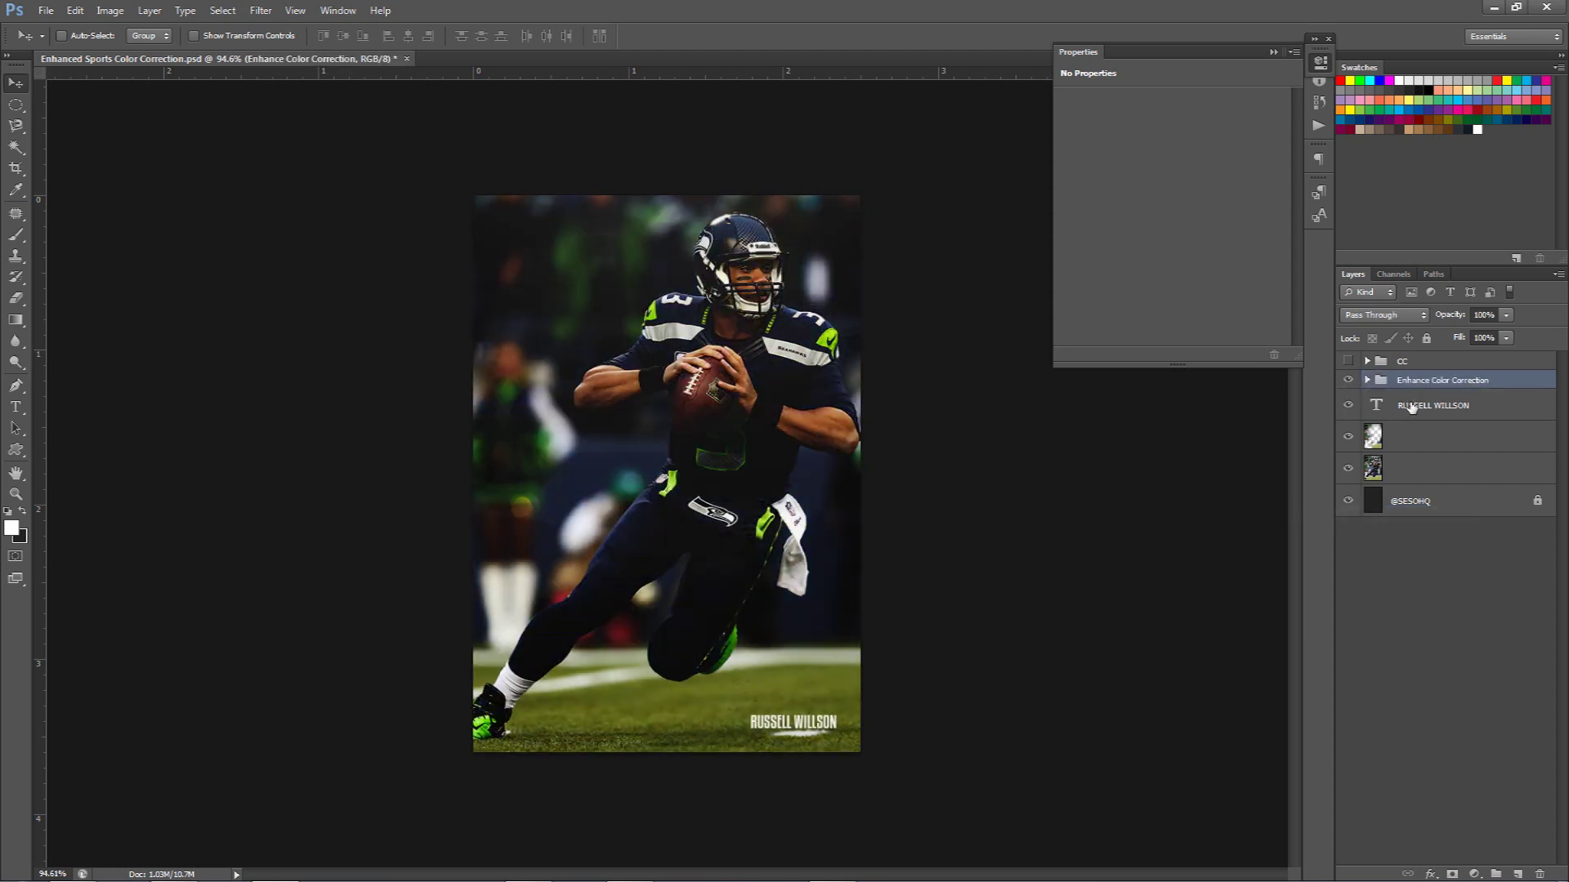
# Move the original photo layer to the bottom of the Enhance Color Correction group and compare the layer and group hidden and shown.
pyautogui.click(1367, 380)
pyautogui.click(1460, 611)
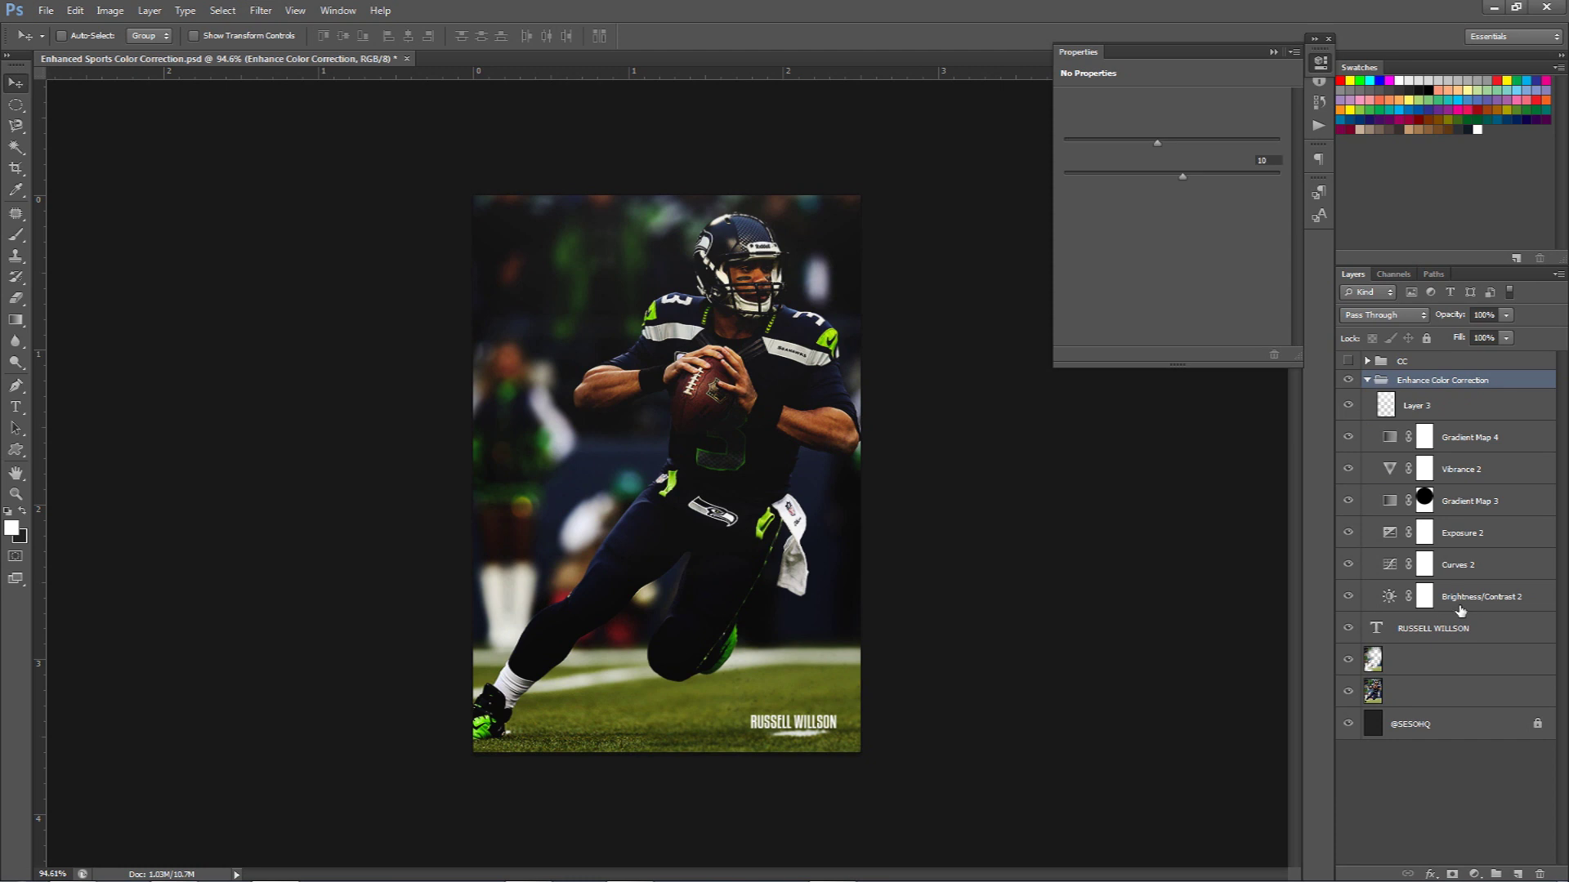
pyautogui.moveTo(1448, 691); pyautogui.dragTo(1444, 612)
pyautogui.click(1348, 627)
pyautogui.click(1348, 627)
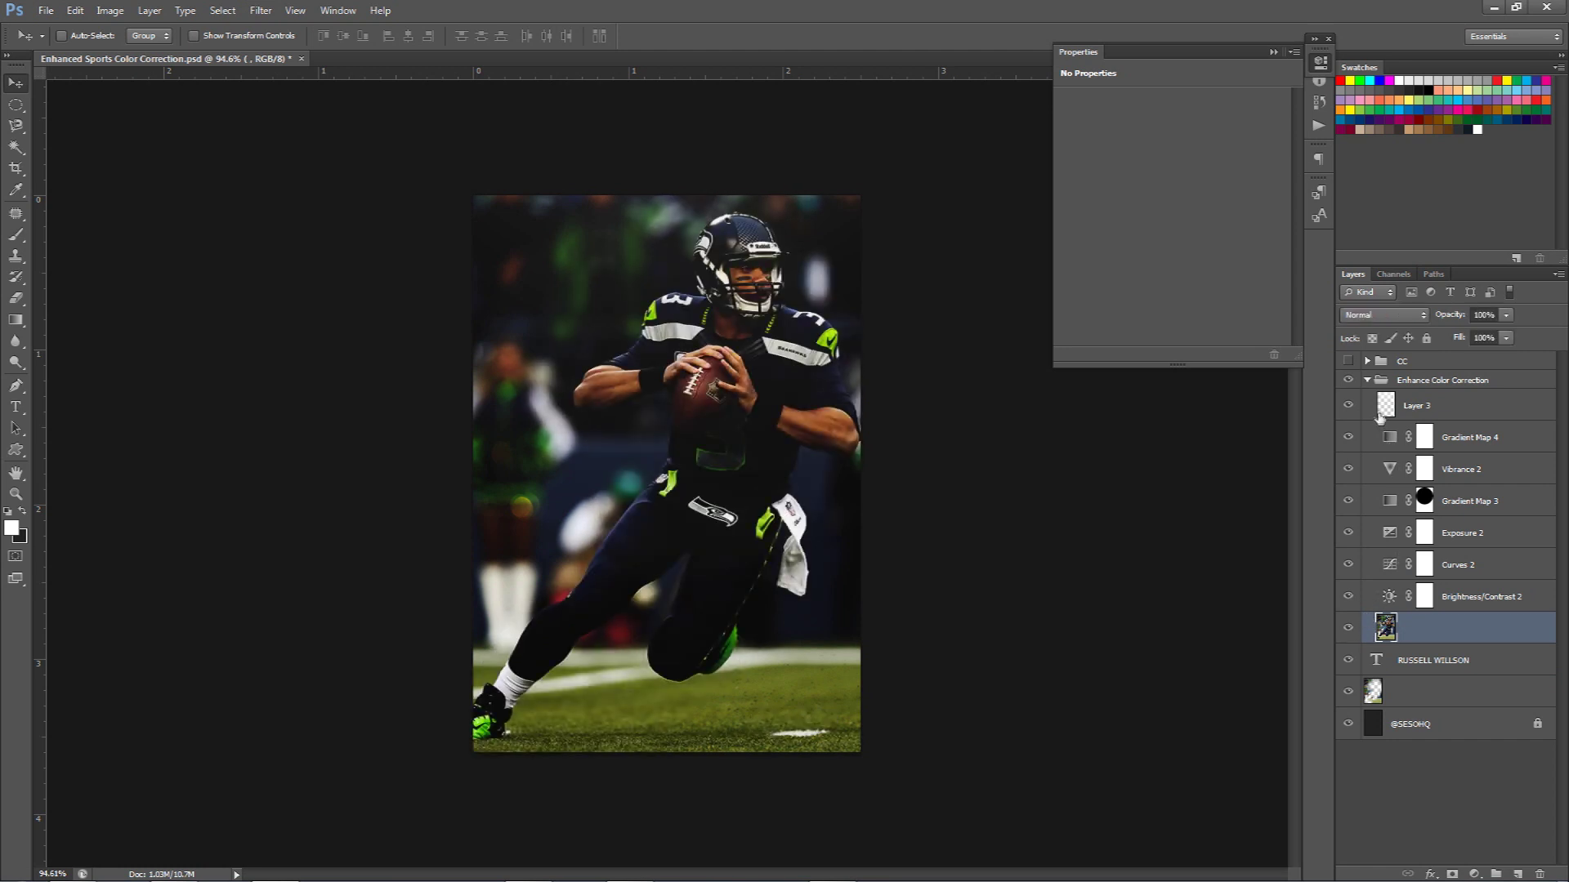
pyautogui.click(1348, 380)
pyautogui.click(1348, 380)
# Clip the Brightness/Contrast, Curves and Exposure adjustments to the original photo layer inside the group.
pyautogui.rightClick(1442, 601)
pyautogui.click(1438, 263)
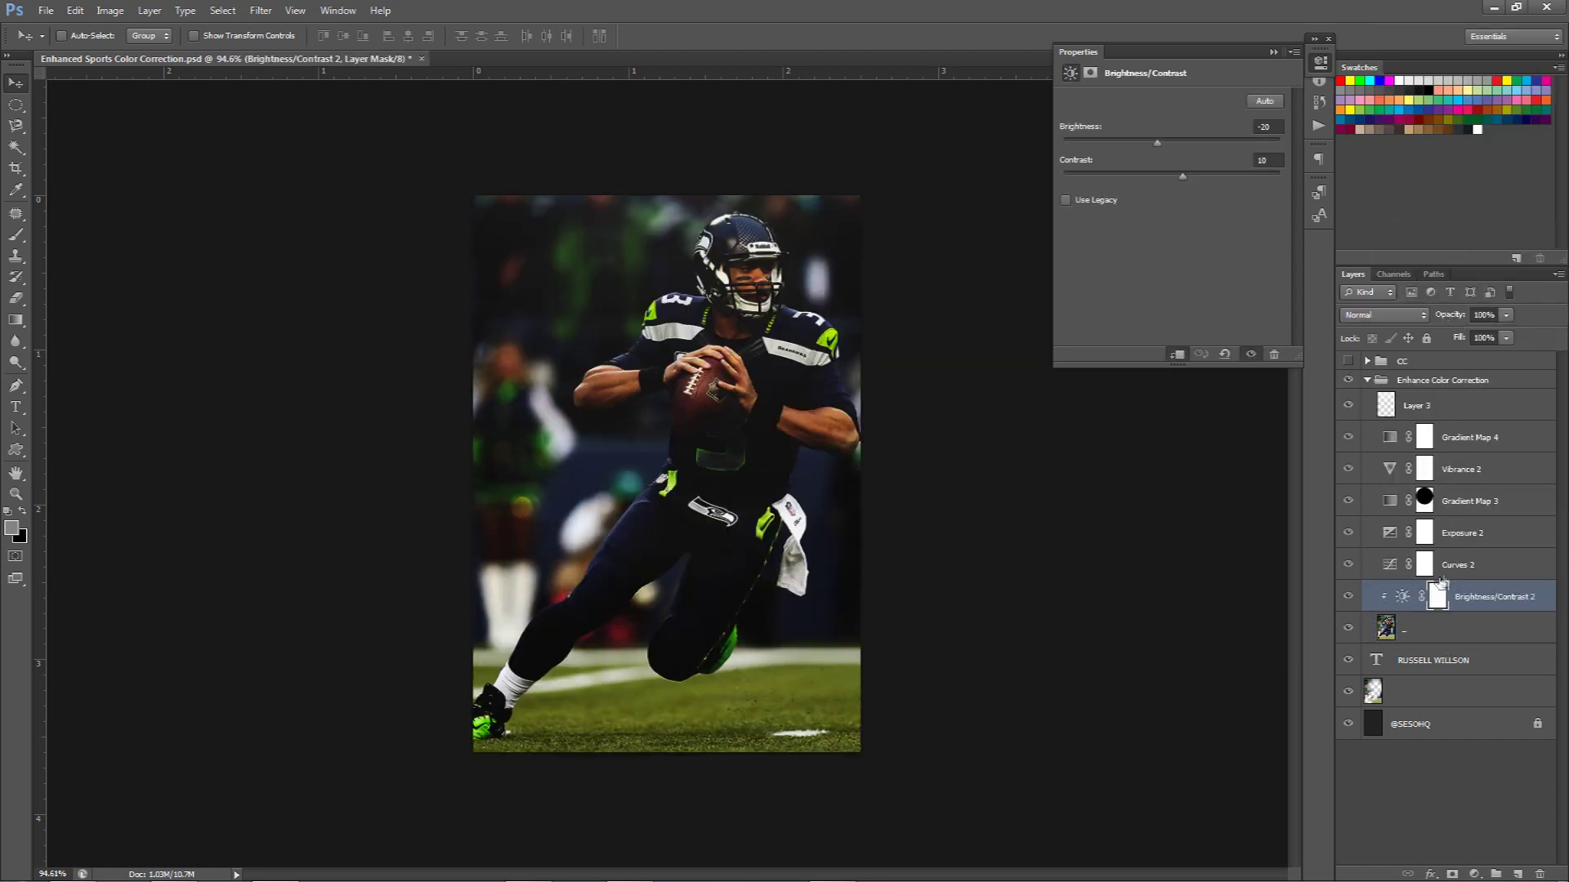
pyautogui.rightClick(1471, 565)
pyautogui.click(1324, 514)
pyautogui.rightClick(1456, 533)
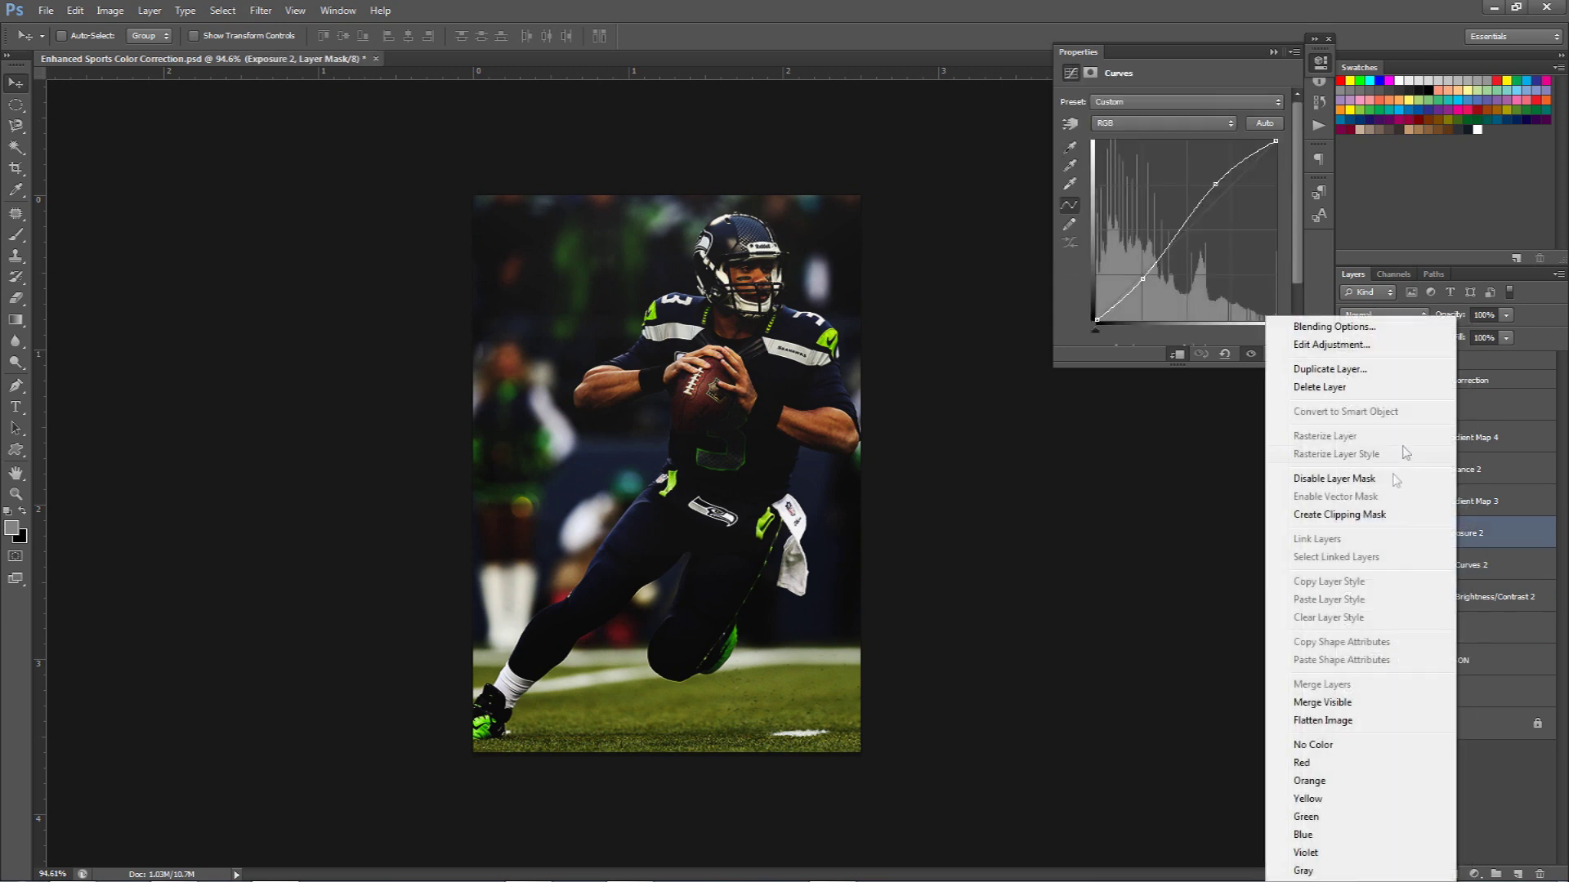
pyautogui.click(1340, 514)
# Add clipping masks to both Gradient Maps, the Vibrance adjustment and the white glow layer above the photo.
pyautogui.rightClick(1463, 501)
pyautogui.click(1340, 514)
pyautogui.rightClick(1448, 467)
pyautogui.click(1324, 514)
pyautogui.rightClick(1454, 437)
pyautogui.click(1324, 514)
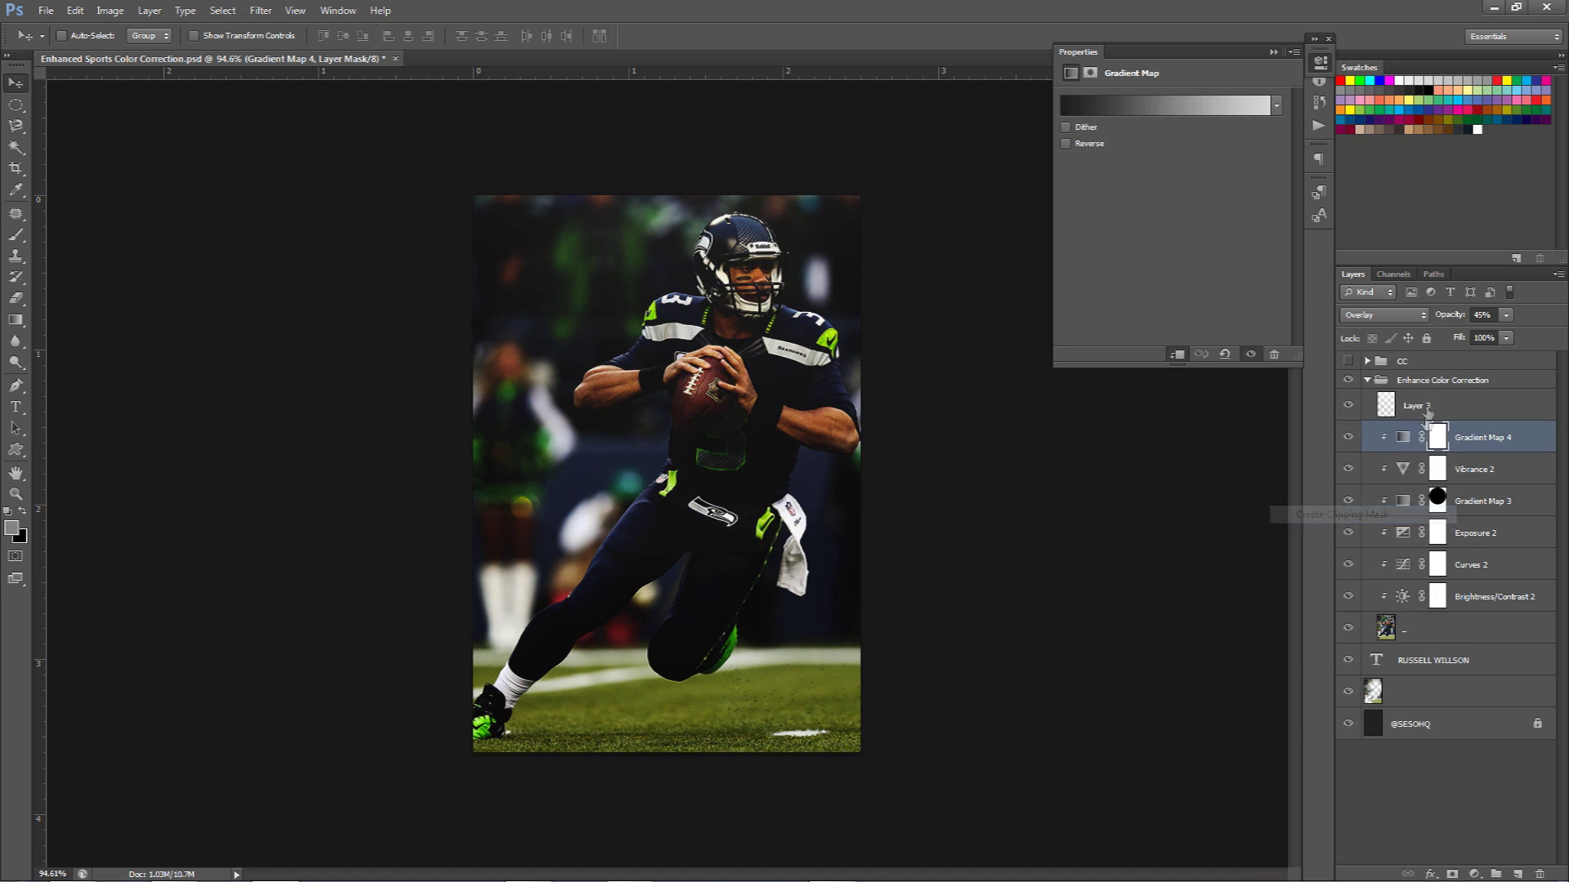
pyautogui.rightClick(1425, 412)
pyautogui.click(1340, 511)
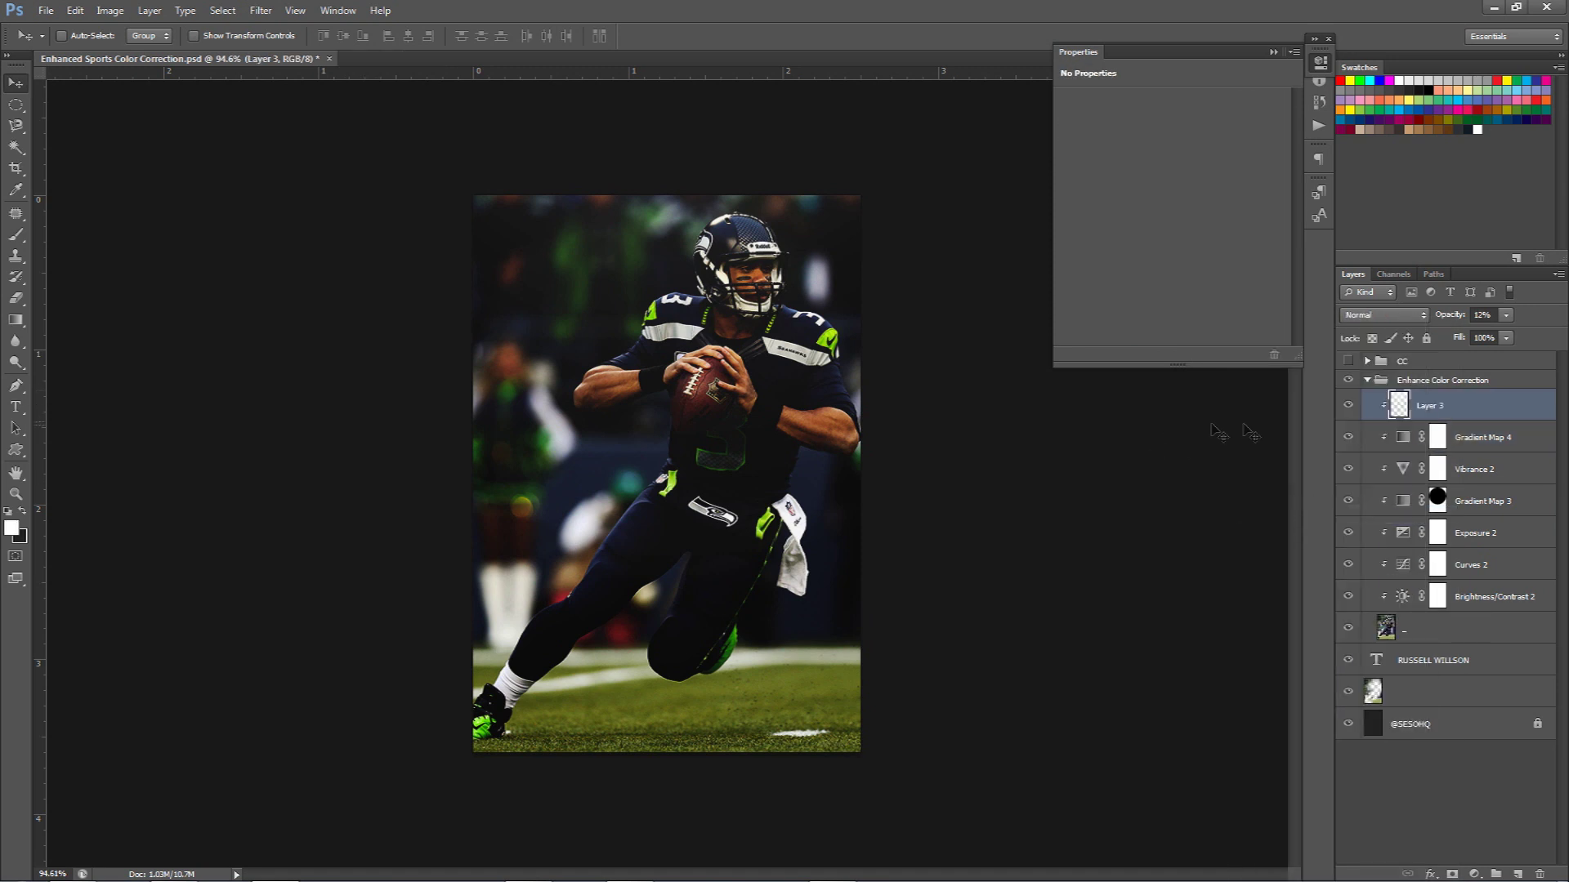
# Undo the clipping of the upper layers and release the remaining adjustments from the photo layer.
pyautogui.hotkey('ctrl', 'alt', 'z')
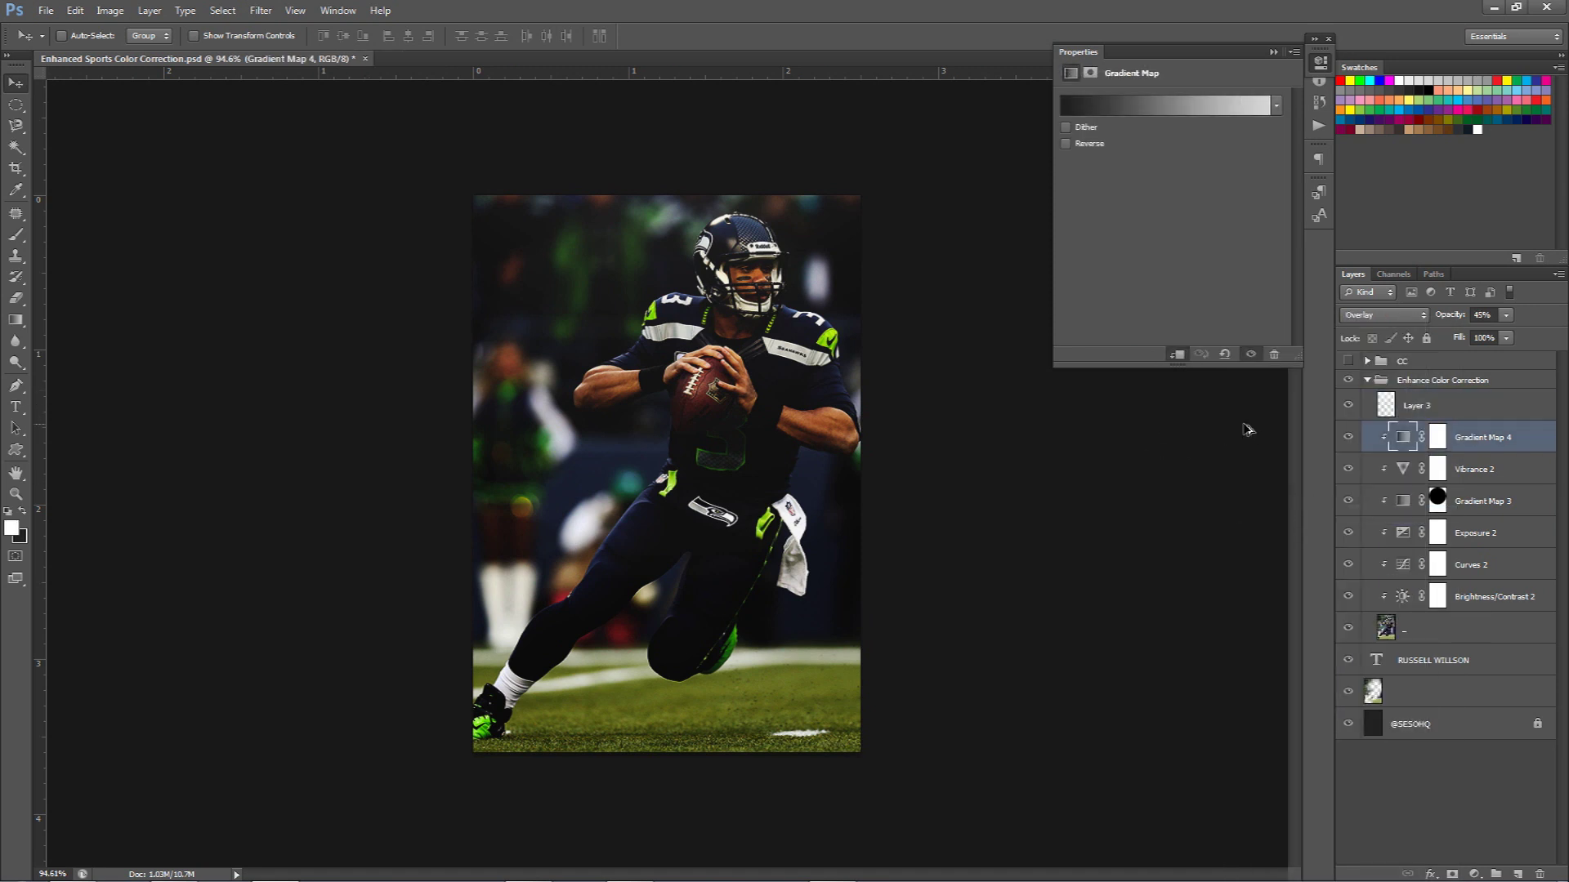
pyautogui.hotkey('ctrl', 'alt', 'z')
pyautogui.hotkey('ctrl', 'alt', 'z')
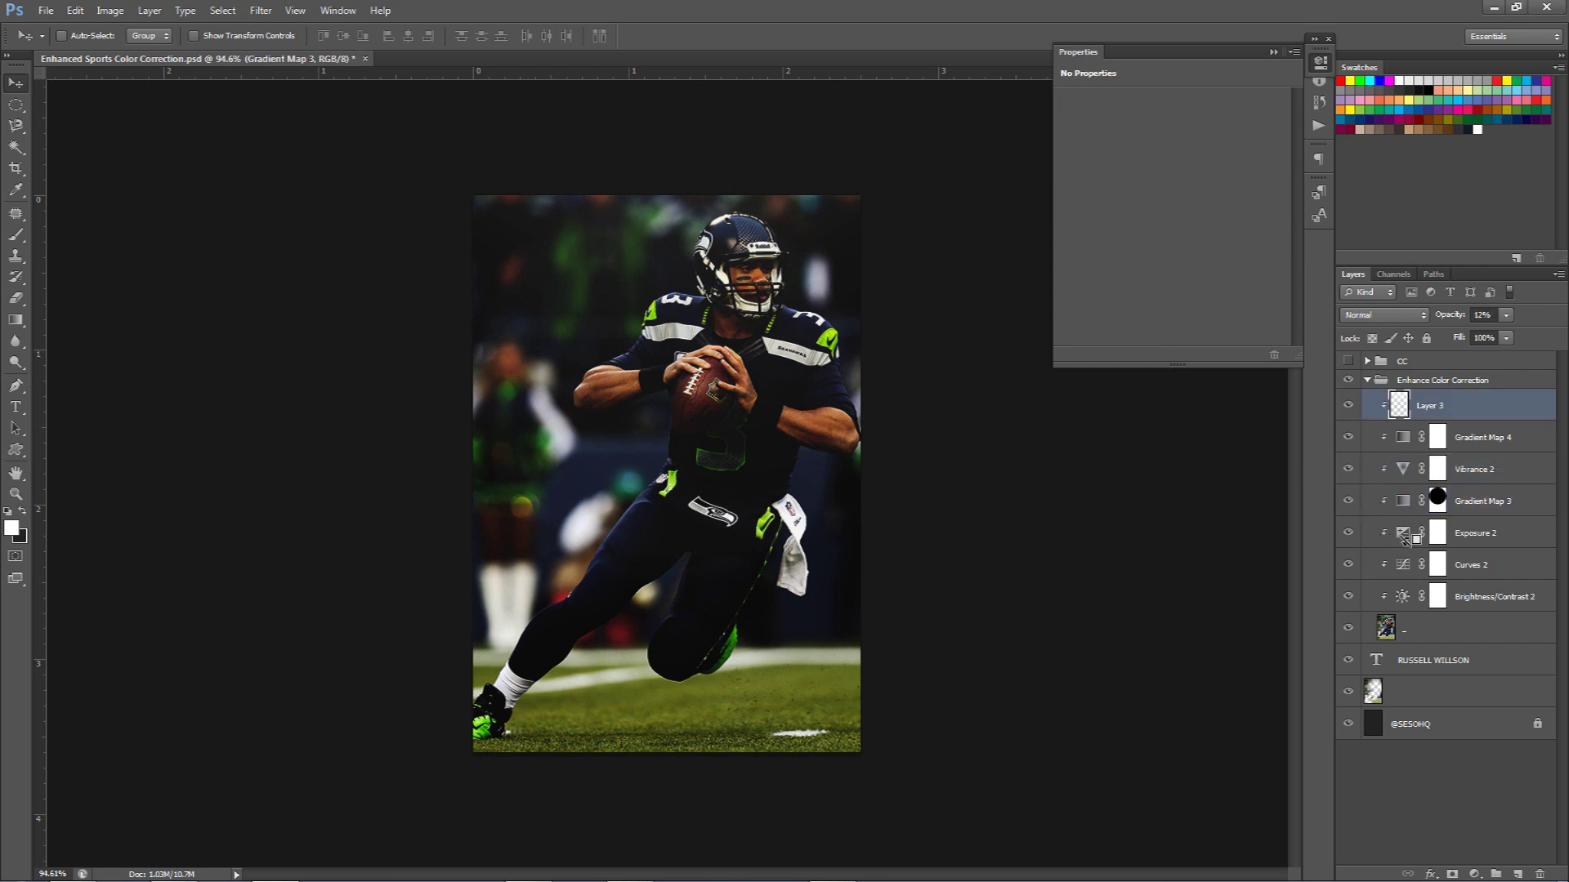
pyautogui.hotkey('ctrl', 'shift', 'z')
pyautogui.hotkey('ctrl', 'shift', 'z')
pyautogui.hotkey('ctrl', 'shift', 'z')
pyautogui.click(1463, 501)
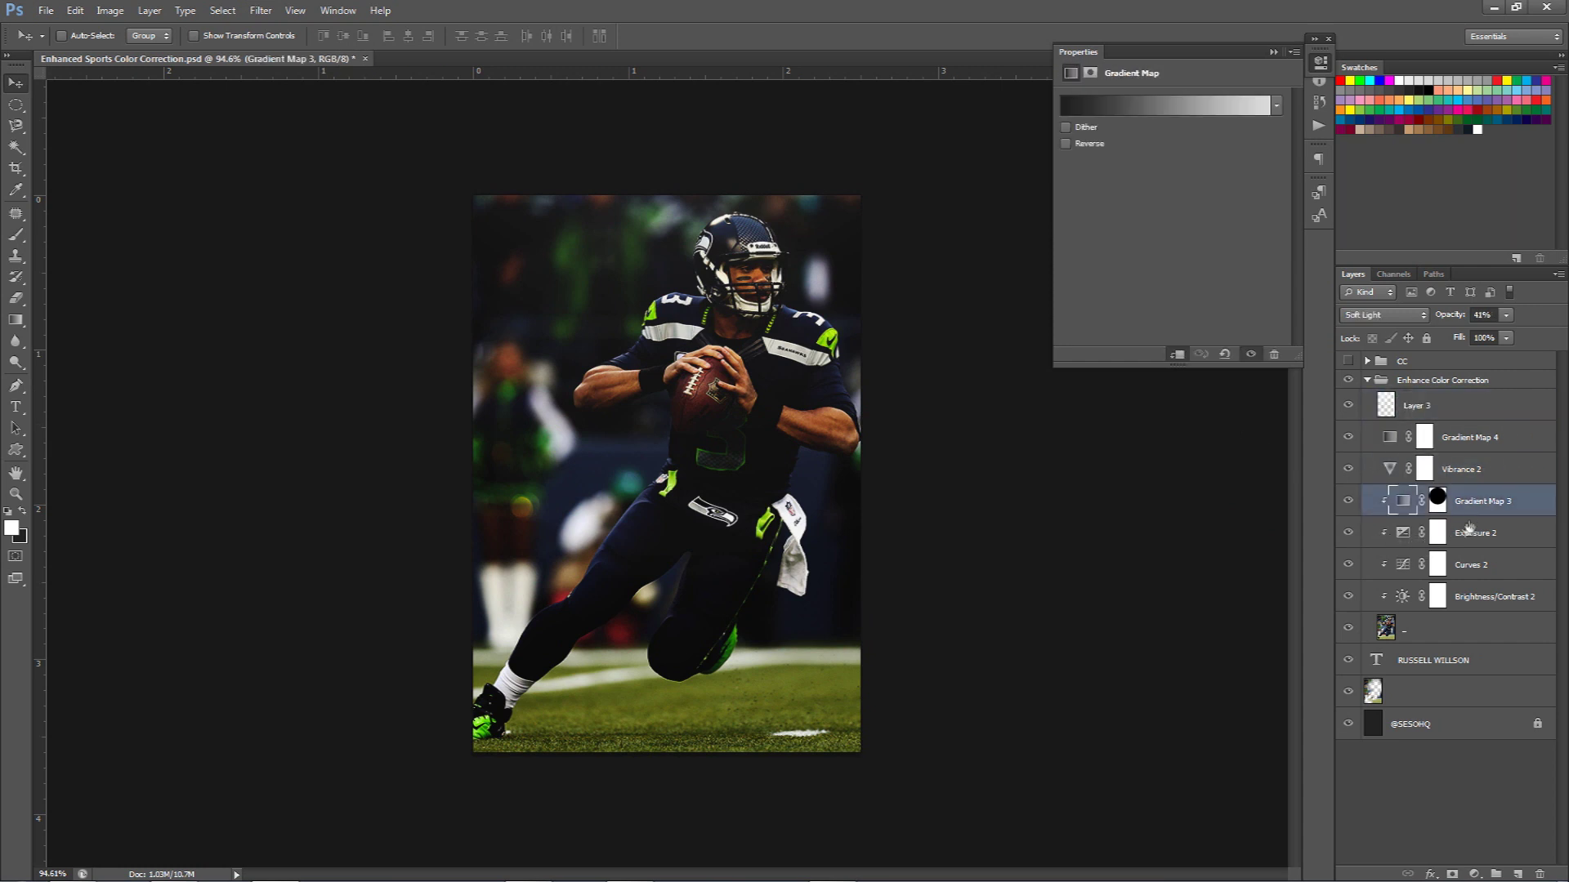
pyautogui.rightClick(1466, 596)
pyautogui.click(1451, 223)
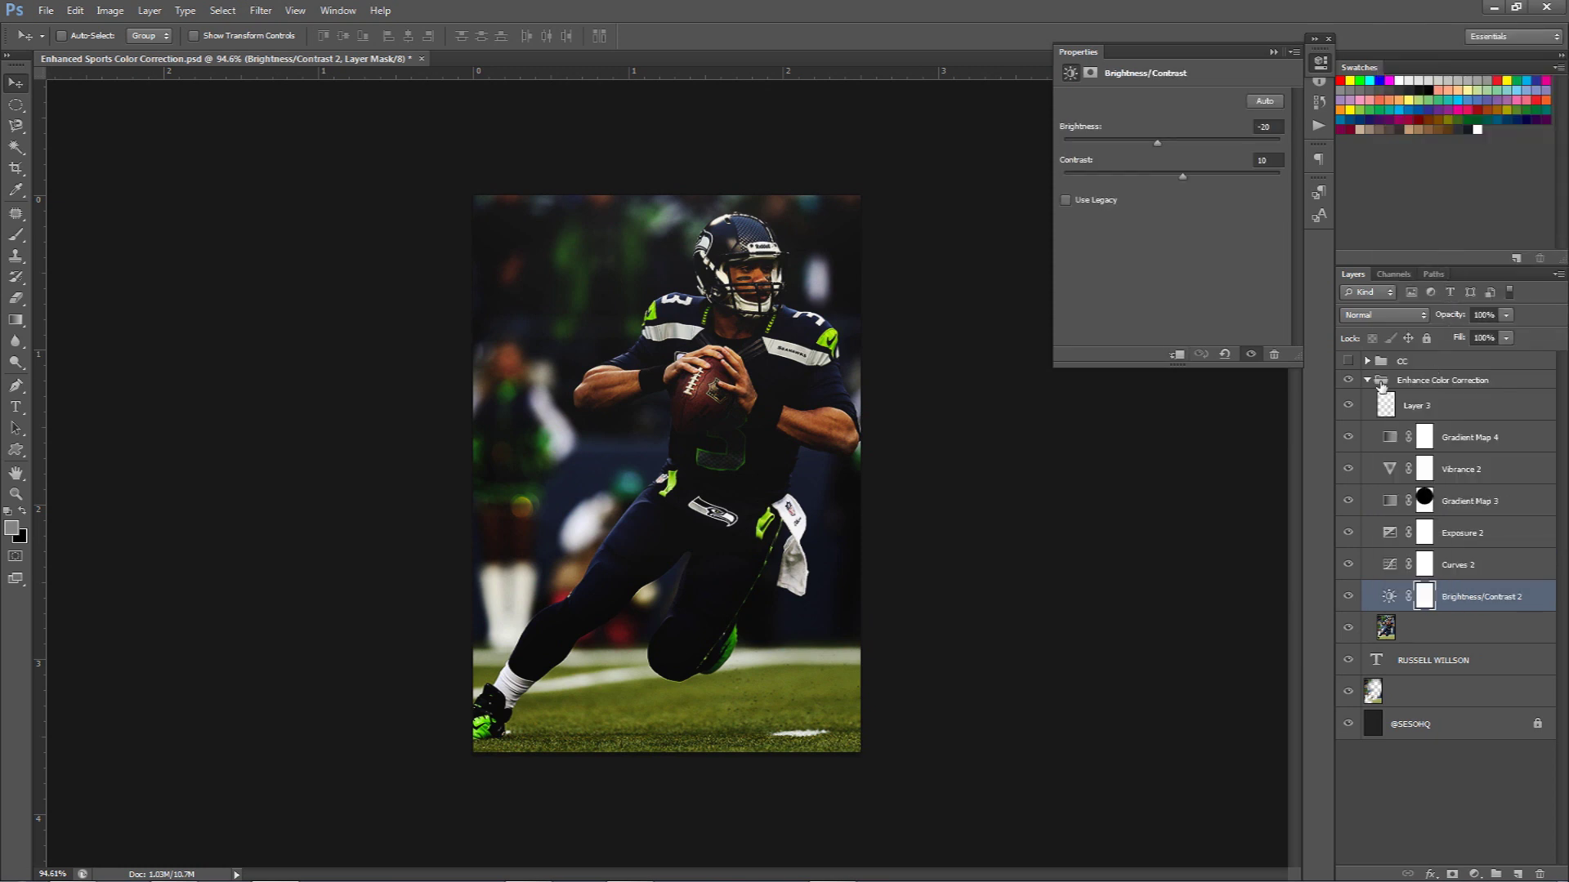
# Move the original photo layer out of the group to below its blurred copy and collapse the group.
pyautogui.click(1439, 654)
pyautogui.moveTo(1439, 636); pyautogui.dragTo(1446, 700)
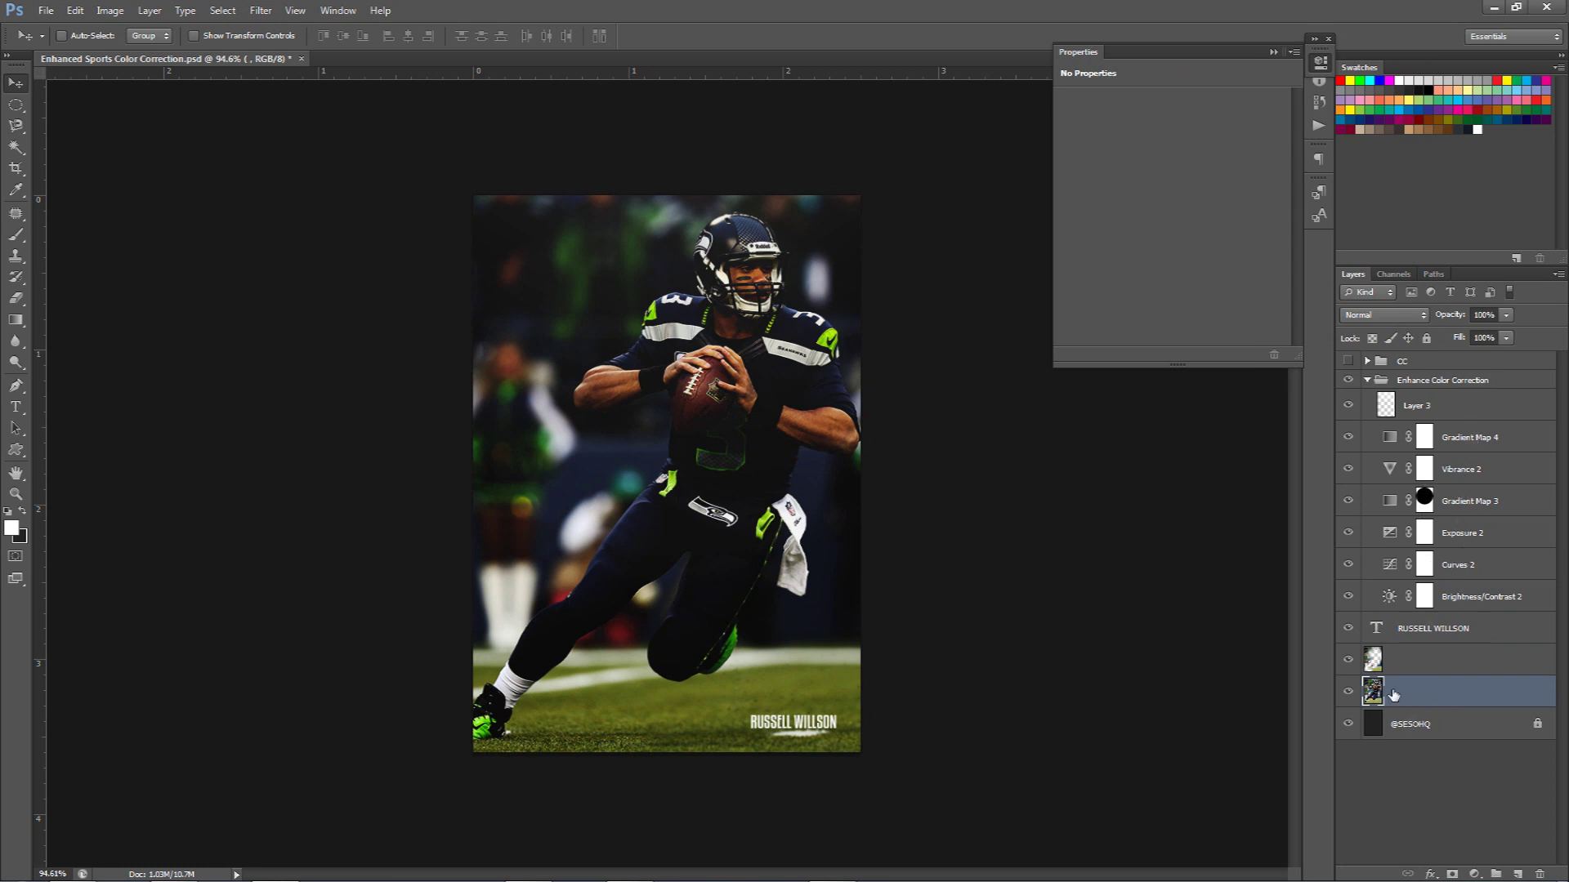
pyautogui.click(1367, 380)
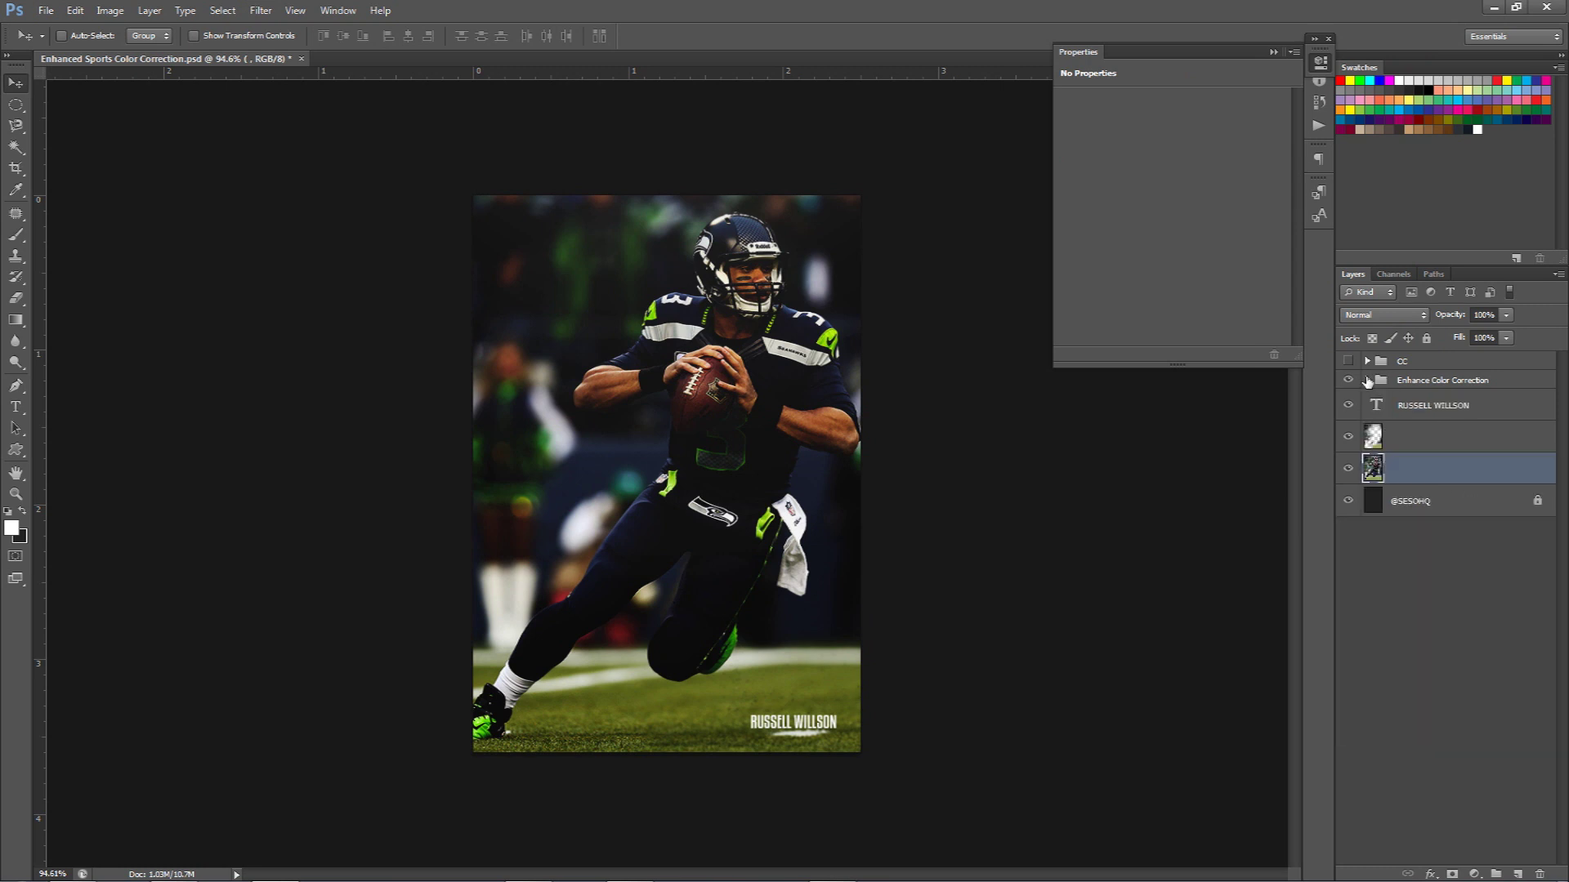